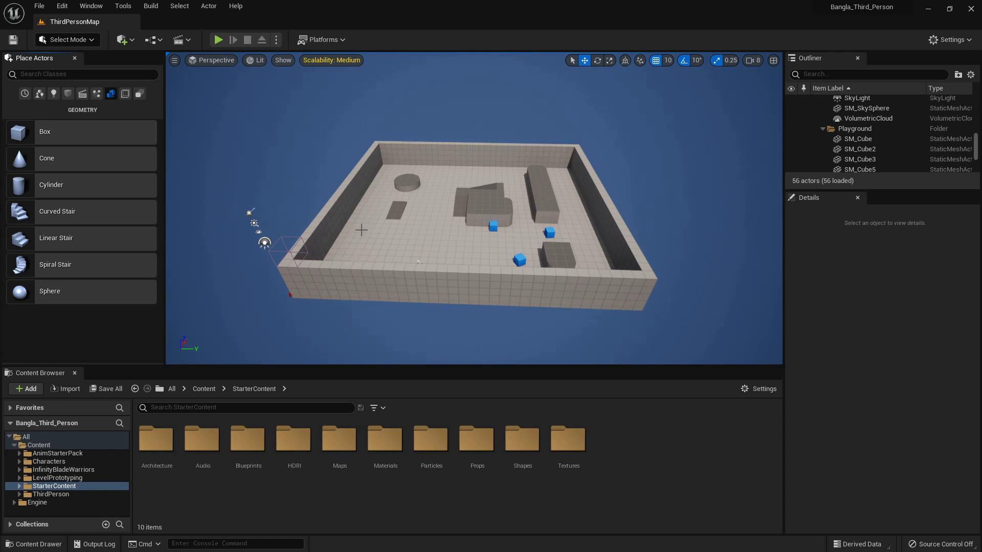
- Move the SM_Cube3 end wall far outward along the Y axis, away from the playground floor
{"action": "scroll", "coordinate": [400, 229], "scroll_direction": "up", "scroll_amount": 3}
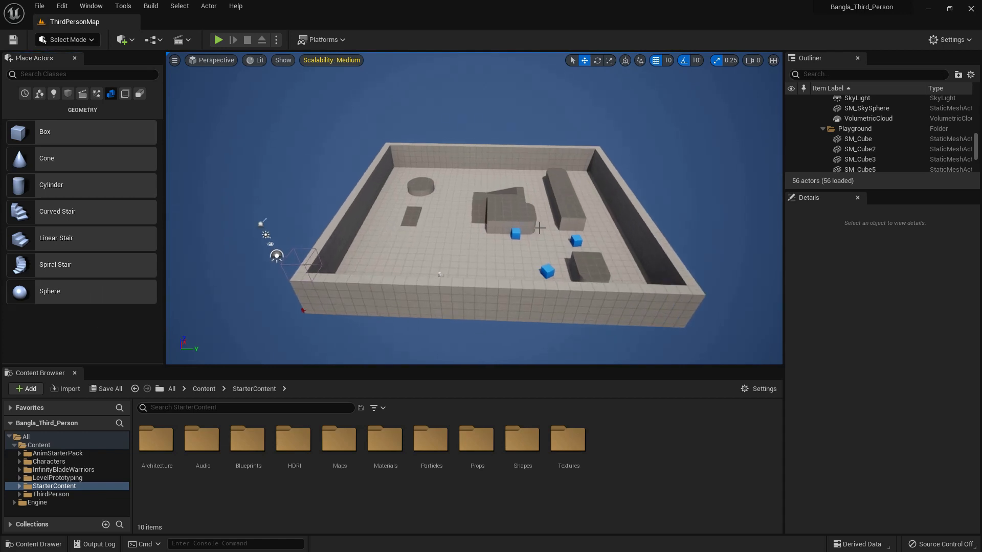
{"action": "left_click", "coordinate": [657, 225]}
{"action": "scroll", "coordinate": [658, 277], "scroll_direction": "down", "scroll_amount": 4}
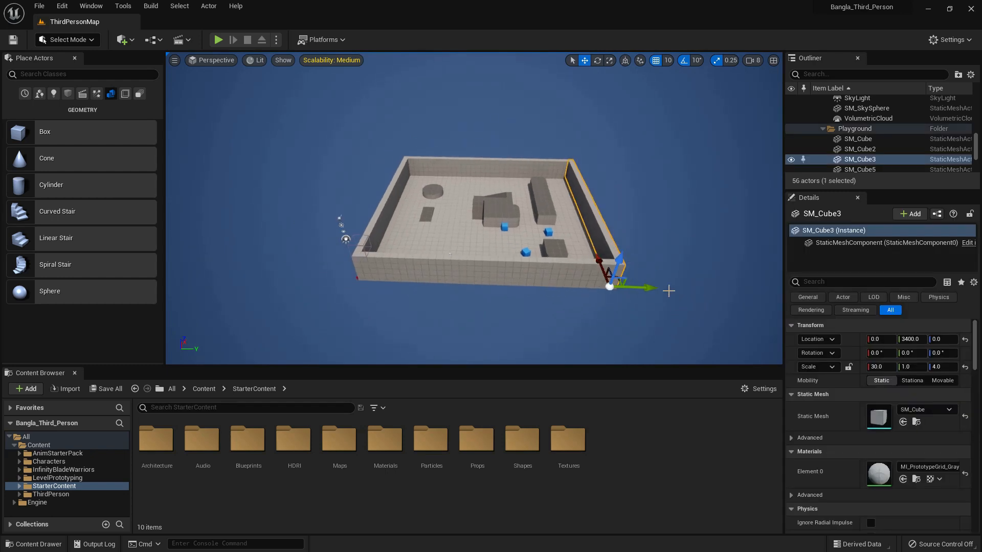
{"action": "left_click_drag", "start_coordinate": [671, 290], "coordinate": [715, 290]}
{"action": "scroll", "coordinate": [647, 280], "scroll_direction": "down", "scroll_amount": 3}
{"action": "left_click_drag", "start_coordinate": [599, 245], "coordinate": [768, 246]}
{"action": "right_click_drag", "start_coordinate": [598, 295], "coordinate": [723, 276]}
- Stretch the SM_Cube floor to a Y scale of 89 so that it reaches the relocated wall
{"action": "left_click", "coordinate": [495, 250]}
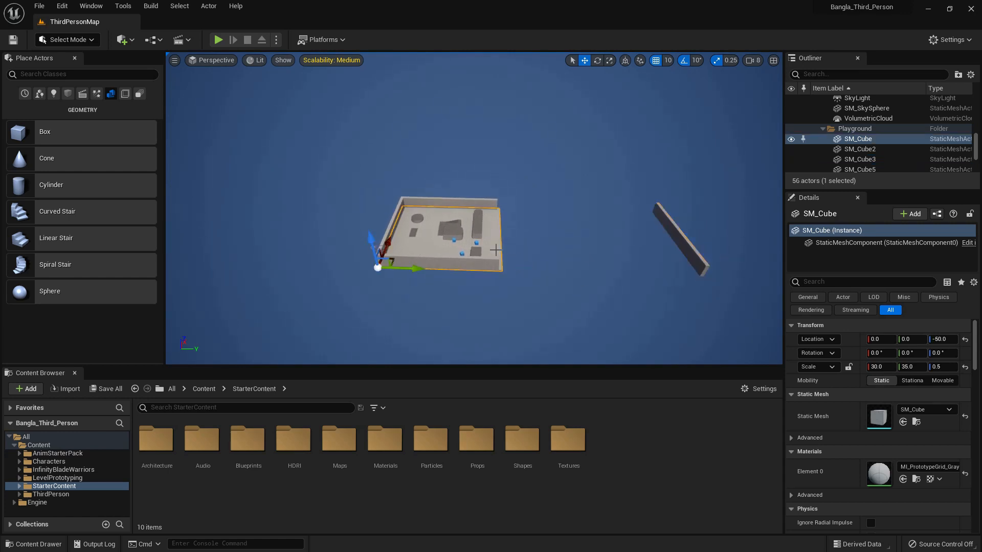
{"action": "key", "text": "r"}
{"action": "left_click_drag", "start_coordinate": [411, 268], "coordinate": [605, 272]}
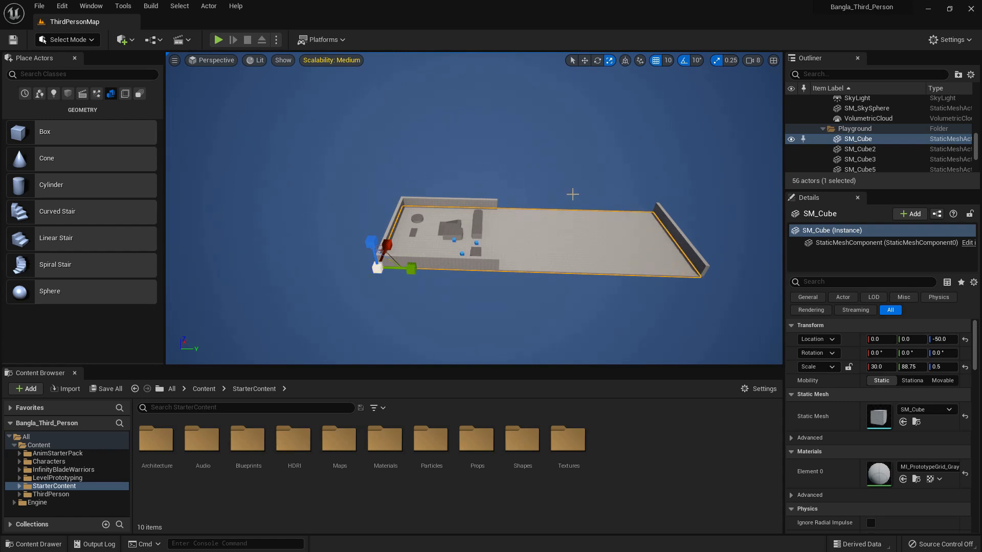
{"action": "left_click_drag", "start_coordinate": [411, 268], "coordinate": [413, 269]}
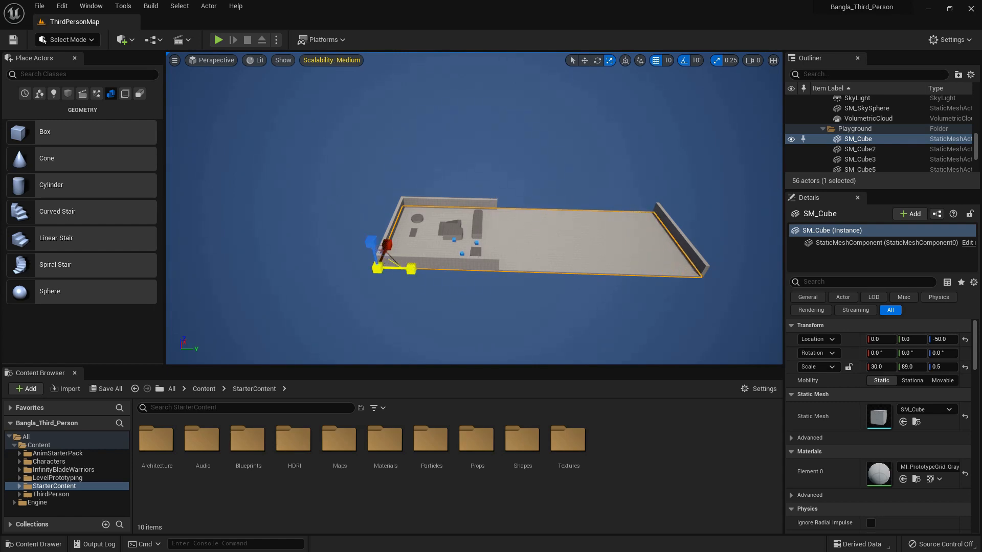
- Select both long side walls, SM_Cube5 and SM_Cube6, and stretch them together to an X scale of 87.75
{"action": "left_click", "coordinate": [434, 204]}
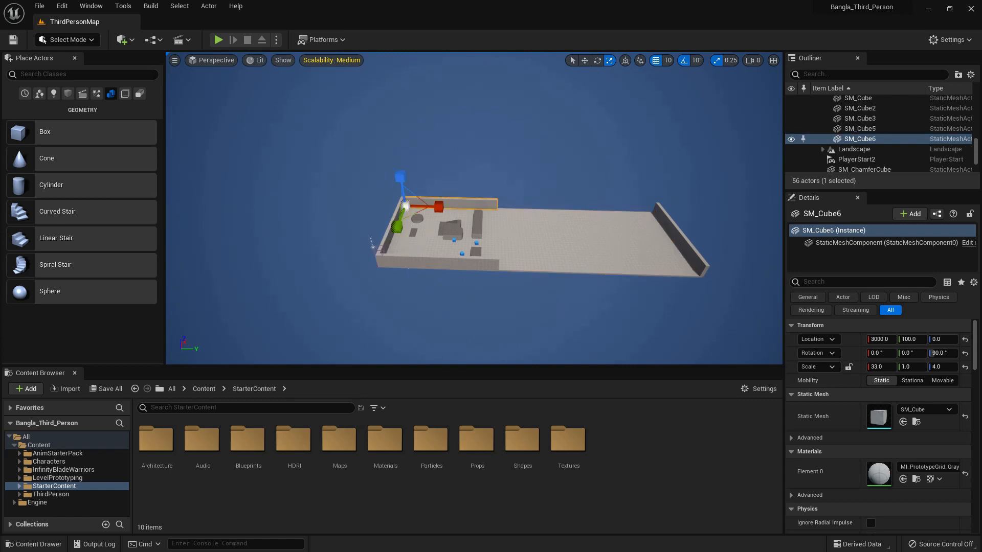
{"action": "left_click", "coordinate": [409, 266], "text": "ctrl"}
{"action": "left_click_drag", "start_coordinate": [414, 265], "coordinate": [514, 267]}
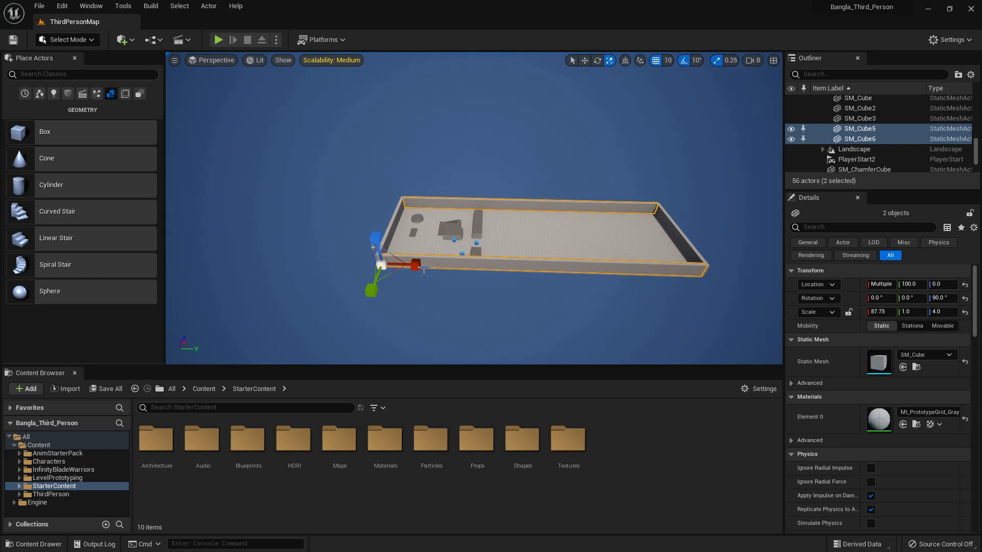
- Move the player start along the Y axis to 5270, into the newly extended area
{"action": "left_click", "coordinate": [565, 232]}
{"action": "scroll", "coordinate": [520, 236], "scroll_direction": "up", "scroll_amount": 5}
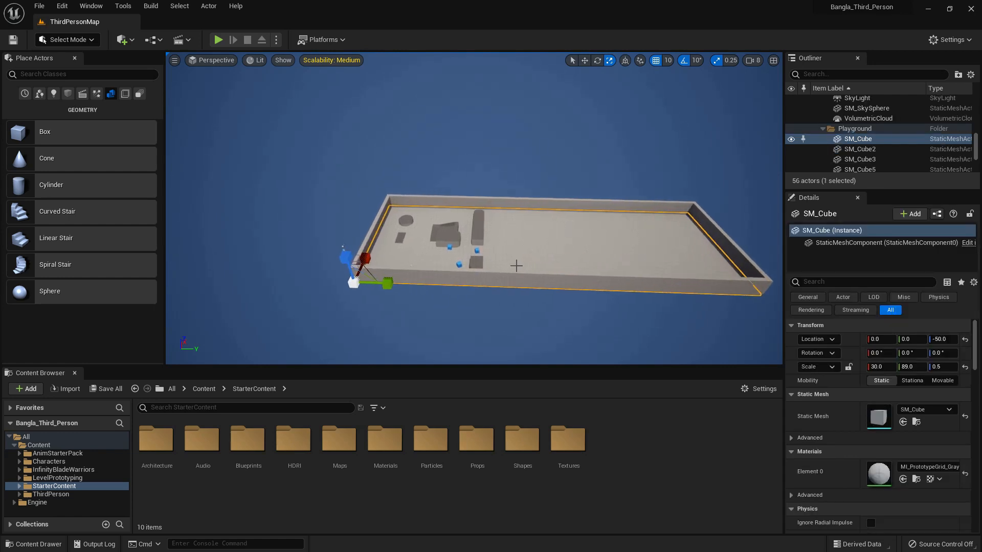
{"action": "scroll", "coordinate": [380, 304], "scroll_direction": "up", "scroll_amount": 3}
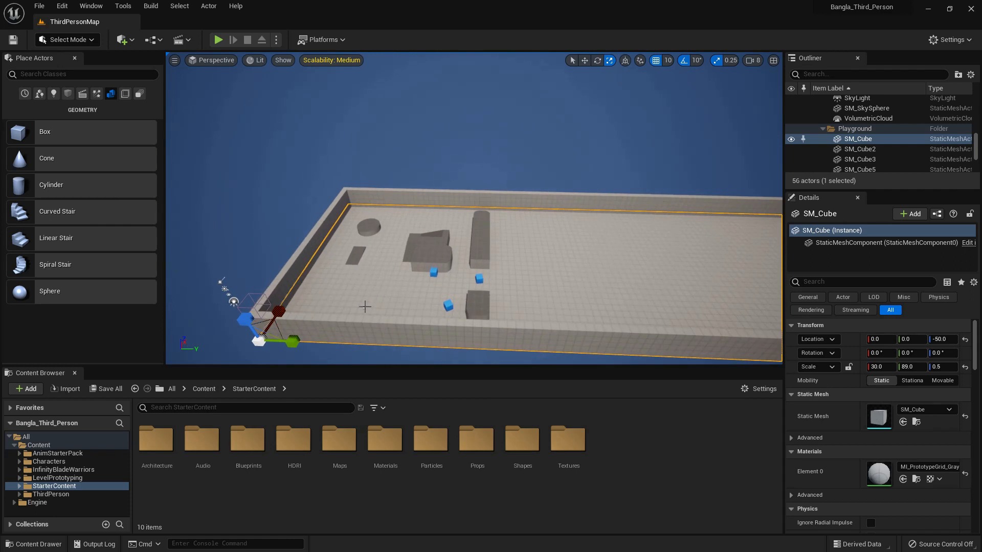
{"action": "left_click", "coordinate": [365, 306]}
{"action": "key", "text": "w"}
{"action": "left_click_drag", "start_coordinate": [403, 309], "coordinate": [721, 311]}
- Play the level full screen to test the new start location, and stop the session
{"action": "scroll", "coordinate": [572, 241], "scroll_direction": "up", "scroll_amount": 8}
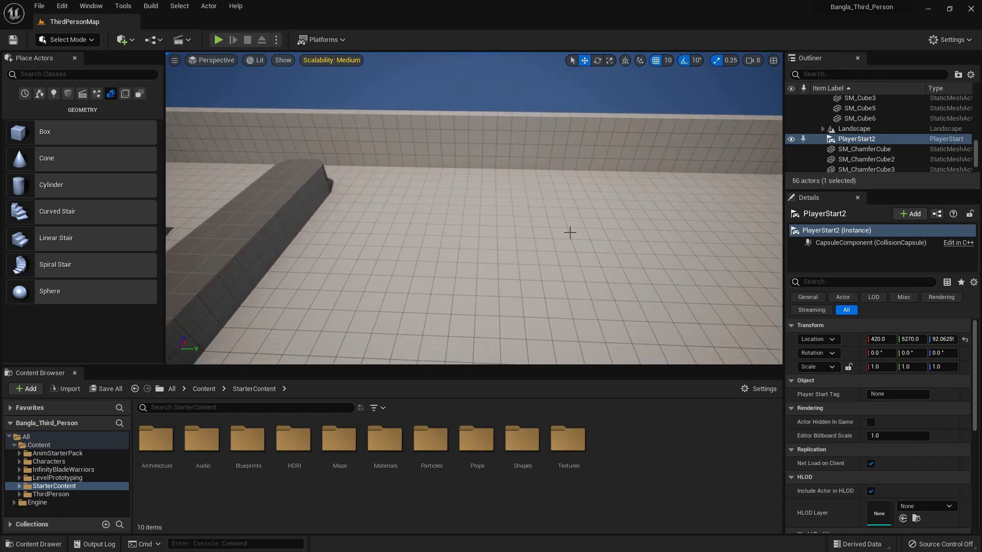
{"action": "key", "text": "F11"}
{"action": "key", "text": "alt+p"}
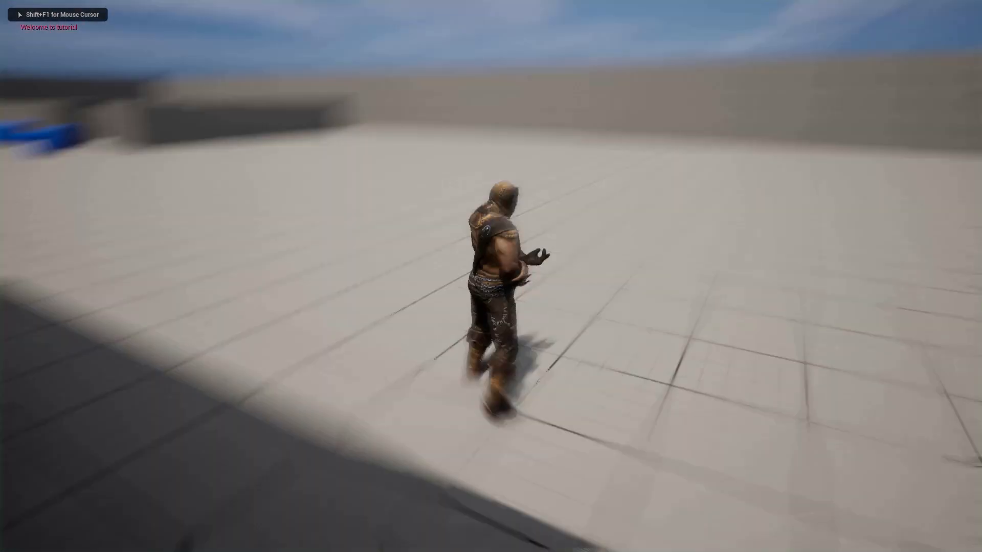
{"action": "key", "text": "Escape"}
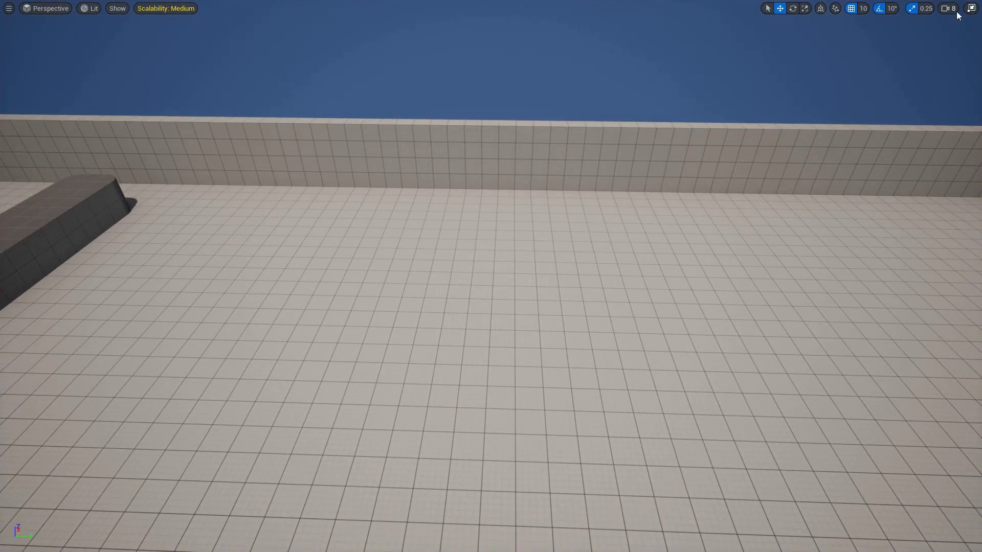
- Reduce the viewport camera speed to 4 and return to the normal editor layout
{"action": "left_click", "coordinate": [954, 10]}
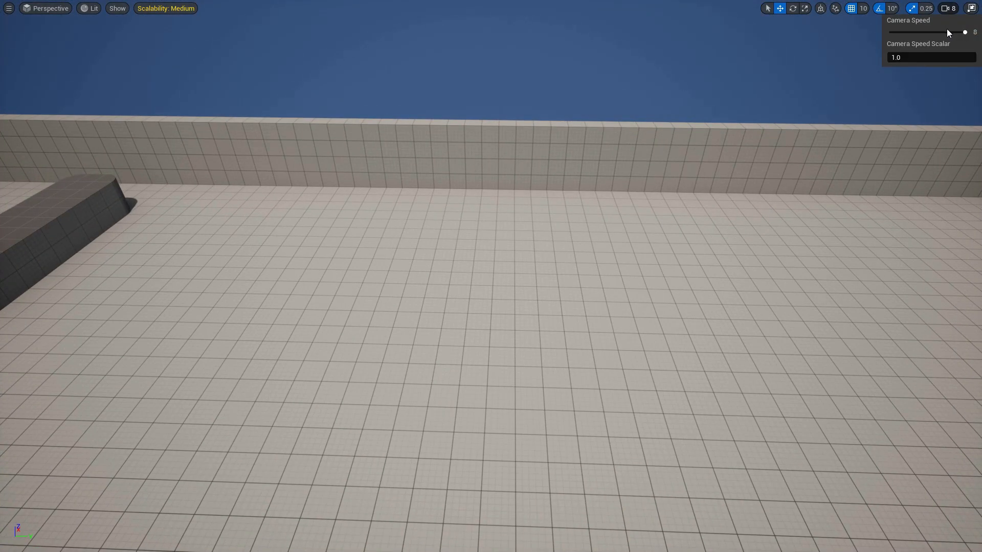
{"action": "middle_click_drag", "start_coordinate": [726, 191], "coordinate": [704, 206]}
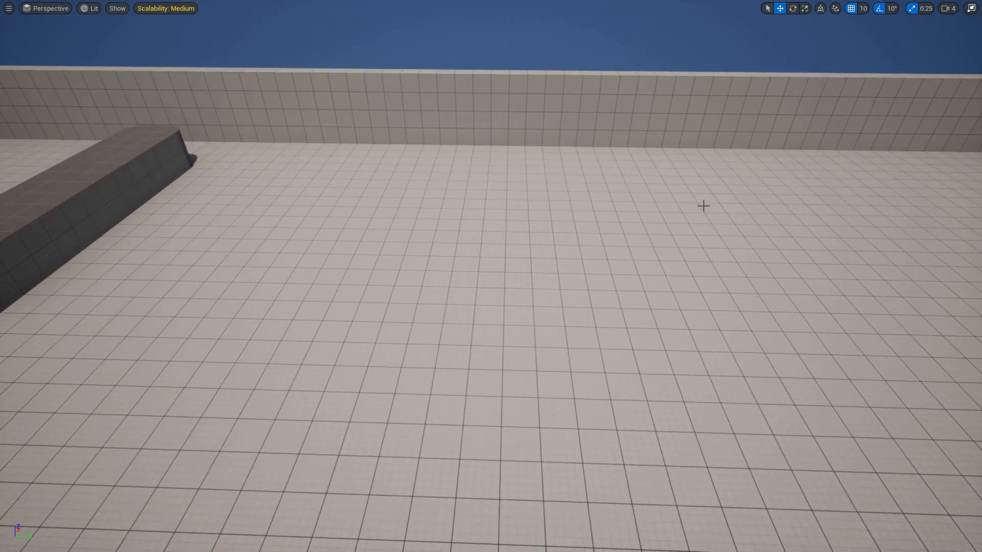
{"action": "key", "text": "F11"}
- Place box, cone, cylinder and curved stair geometry brushes in a row on the empty floor
{"action": "mouse_move", "coordinate": [91, 139]}
{"action": "left_mouse_down"}
{"action": "mouse_move", "coordinate": [388, 208]}
{"action": "mouse_move", "coordinate": [356, 224]}
{"action": "left_mouse_up"}
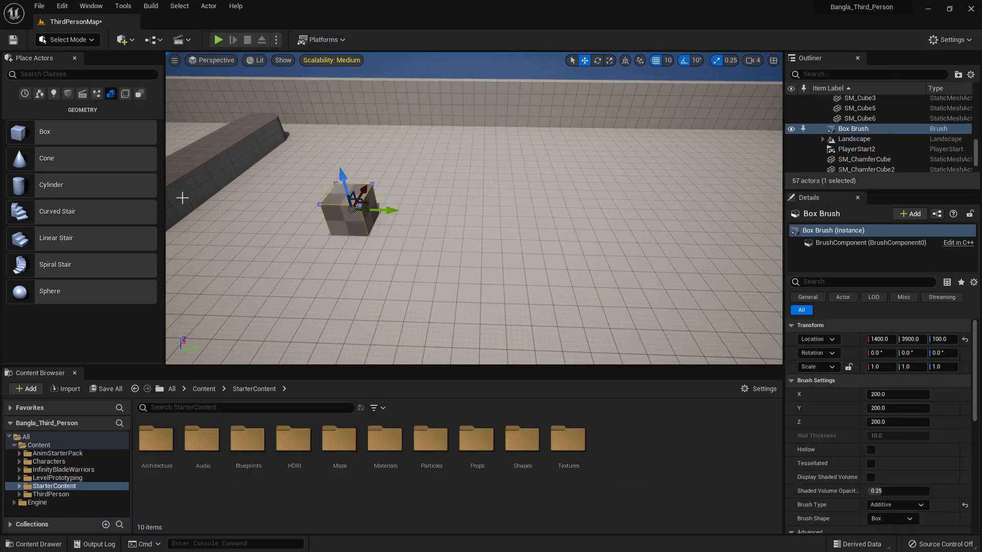
{"action": "left_click_drag", "start_coordinate": [60, 160], "coordinate": [429, 222]}
{"action": "mouse_move", "coordinate": [56, 185]}
{"action": "left_mouse_down"}
{"action": "mouse_move", "coordinate": [555, 222]}
{"action": "mouse_move", "coordinate": [518, 223]}
{"action": "left_mouse_up"}
{"action": "left_click_drag", "start_coordinate": [96, 217], "coordinate": [598, 256]}
{"action": "key", "text": "d"}
{"action": "right_click_drag", "start_coordinate": [451, 250], "coordinate": [451, 250]}
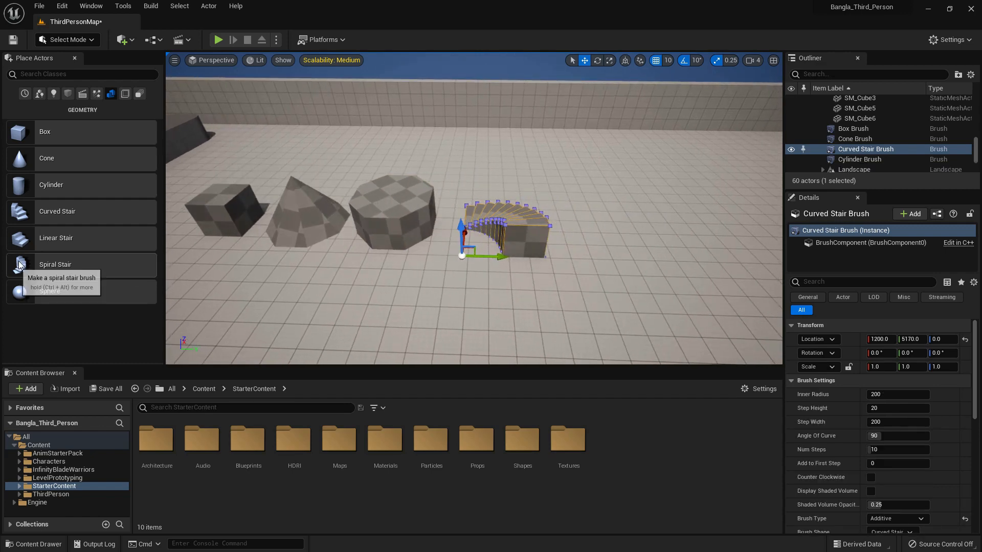
- Extend the row with linear stair, spiral stair and sphere brushes, shifting the spiral stair along Y to 6660
{"action": "mouse_move", "coordinate": [77, 238]}
{"action": "left_mouse_down"}
{"action": "mouse_move", "coordinate": [558, 244]}
{"action": "mouse_move", "coordinate": [585, 259]}
{"action": "left_mouse_up"}
{"action": "mouse_move", "coordinate": [71, 261]}
{"action": "left_mouse_down"}
{"action": "mouse_move", "coordinate": [685, 256]}
{"action": "mouse_move", "coordinate": [678, 284]}
{"action": "mouse_move", "coordinate": [678, 246]}
{"action": "mouse_move", "coordinate": [642, 249]}
{"action": "left_mouse_up"}
{"action": "key", "text": "d"}
{"action": "right_click_drag", "start_coordinate": [577, 249], "coordinate": [577, 248]}
{"action": "left_click_drag", "start_coordinate": [512, 242], "coordinate": [593, 247]}
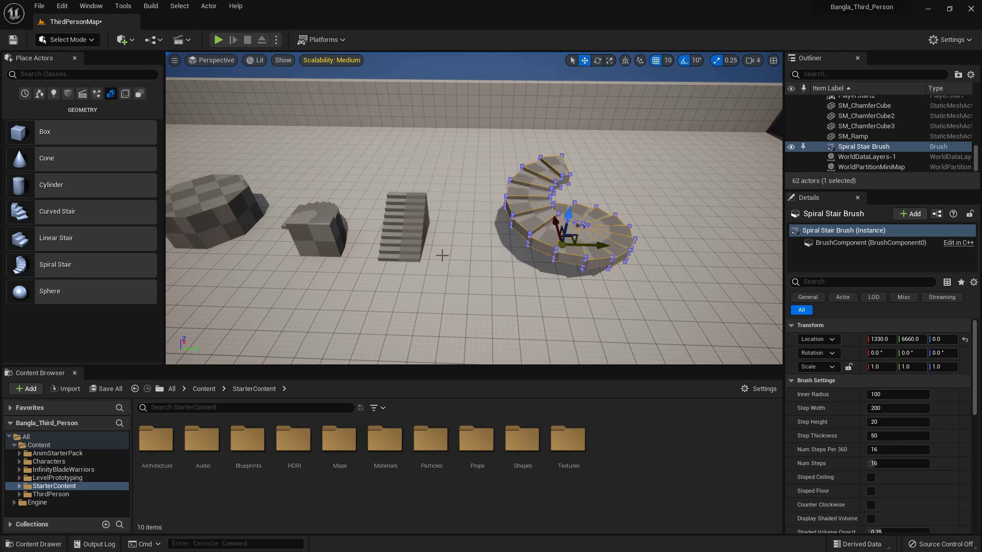
{"action": "mouse_move", "coordinate": [64, 292]}
{"action": "left_mouse_down"}
{"action": "mouse_move", "coordinate": [736, 241]}
{"action": "mouse_move", "coordinate": [718, 248]}
{"action": "left_mouse_up"}
- Select the box brush at the start of the row and frame it in the viewport
{"action": "scroll", "coordinate": [669, 264], "scroll_direction": "down", "scroll_amount": 4}
{"action": "right_click_drag", "start_coordinate": [613, 281], "coordinate": [613, 282]}
{"action": "key", "text": "a"}
{"action": "right_click_drag", "start_coordinate": [317, 240], "coordinate": [316, 239]}
{"action": "key", "text": "a"}
{"action": "left_click", "coordinate": [326, 199]}
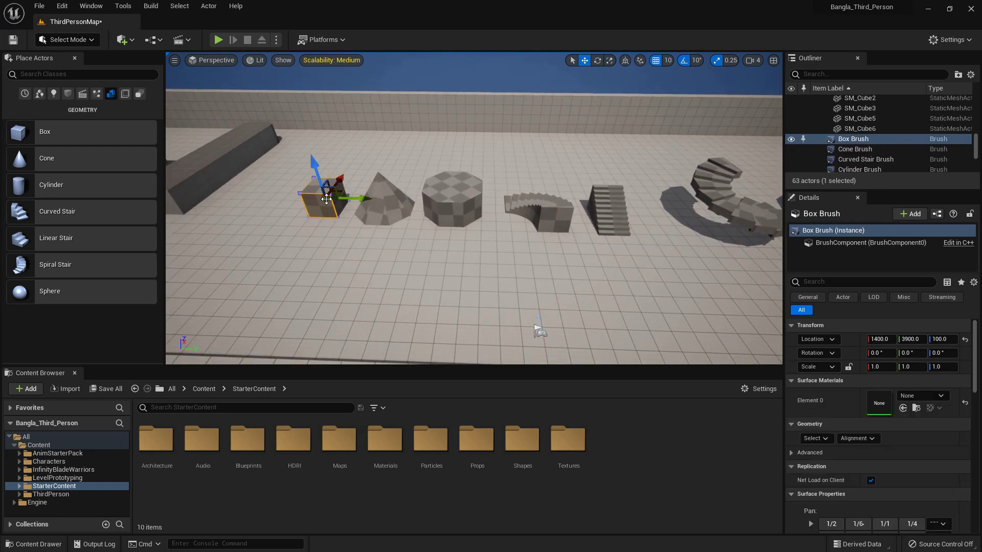
{"action": "key", "text": "f"}
{"action": "scroll", "coordinate": [550, 270], "scroll_direction": "down", "scroll_amount": 4}
{"action": "left_click_drag", "start_coordinate": [550, 269], "coordinate": [550, 269], "text": "alt"}
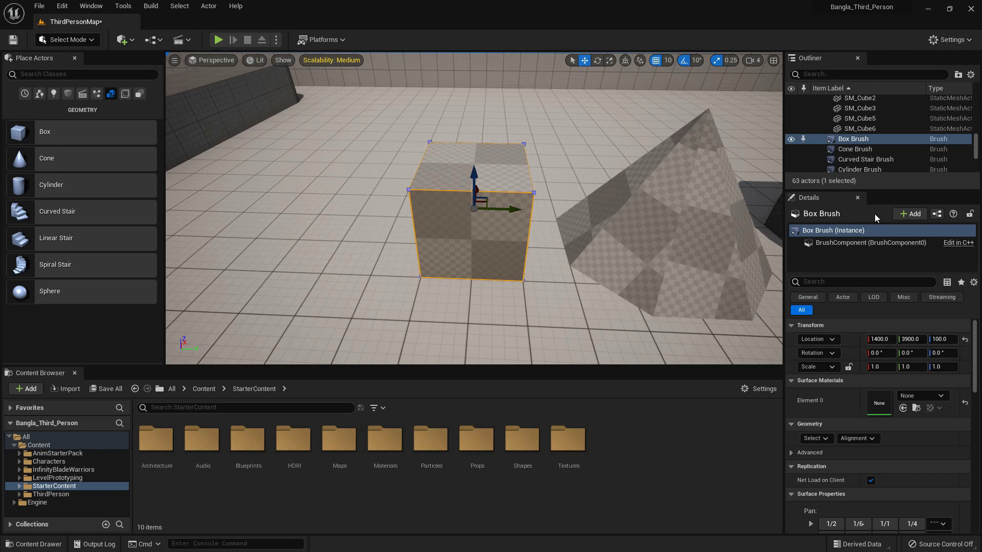
- Look through the box brush's surface and advanced geometry properties, keeping the brush selected
{"action": "scroll", "coordinate": [894, 364], "scroll_direction": "down", "scroll_amount": 3}
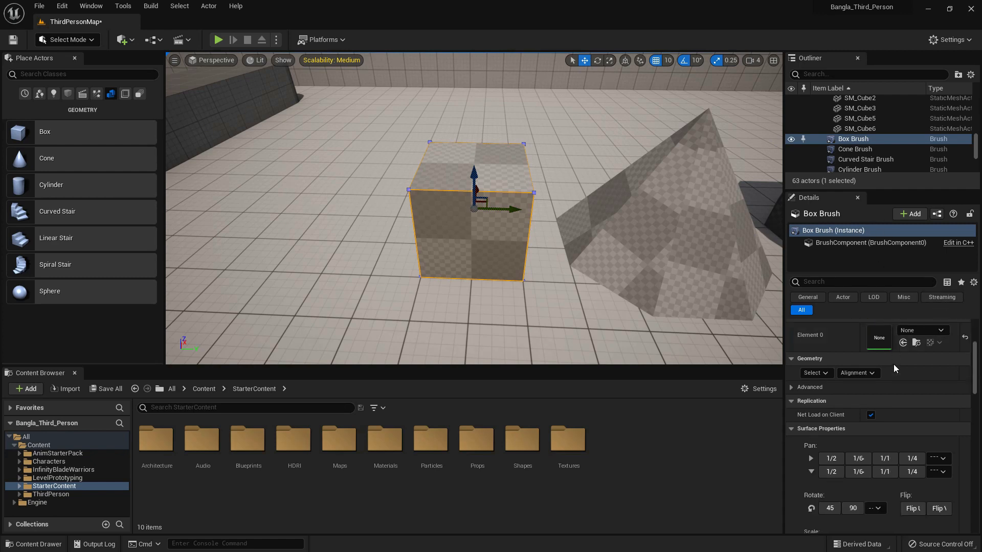
{"action": "left_click", "coordinate": [792, 388]}
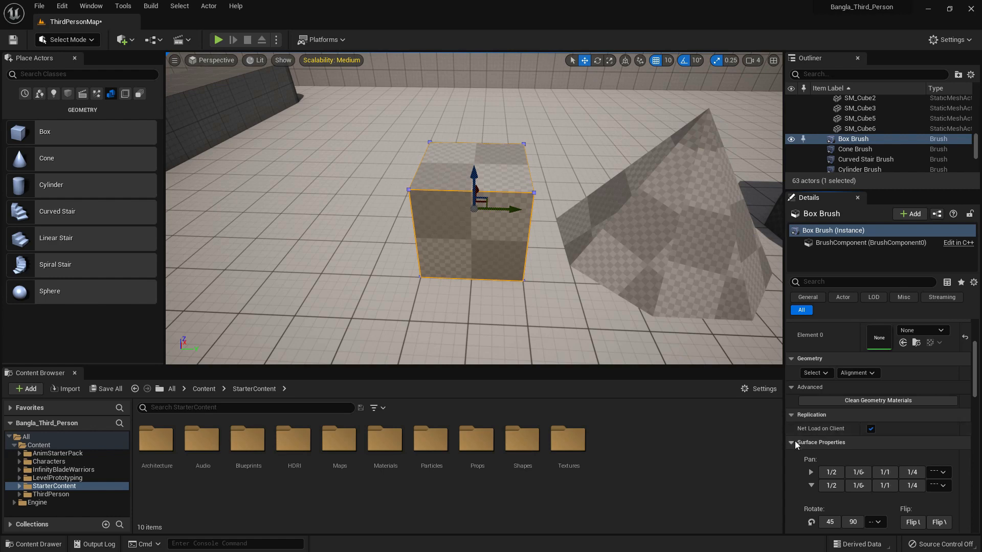
{"action": "left_click", "coordinate": [579, 304]}
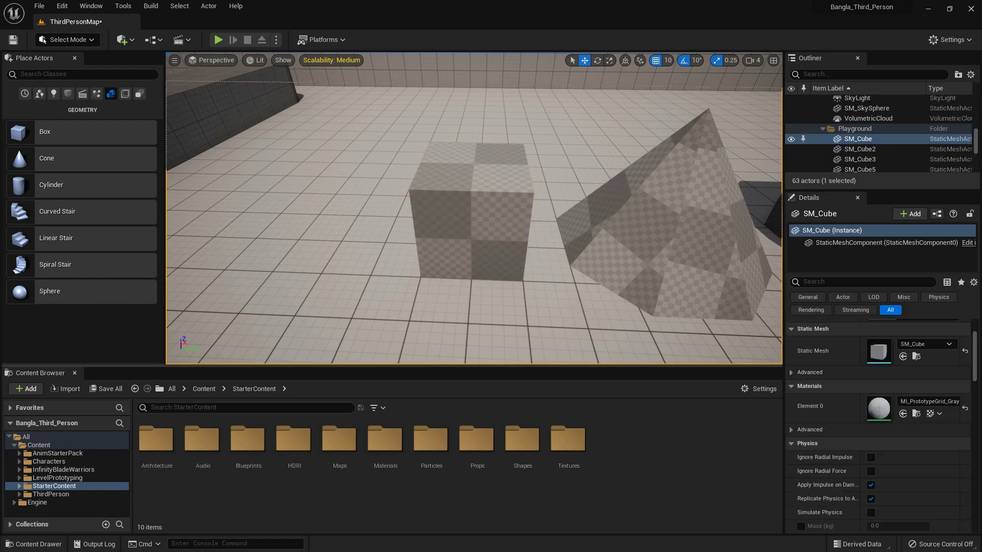
{"action": "key", "text": "ctrl+z"}
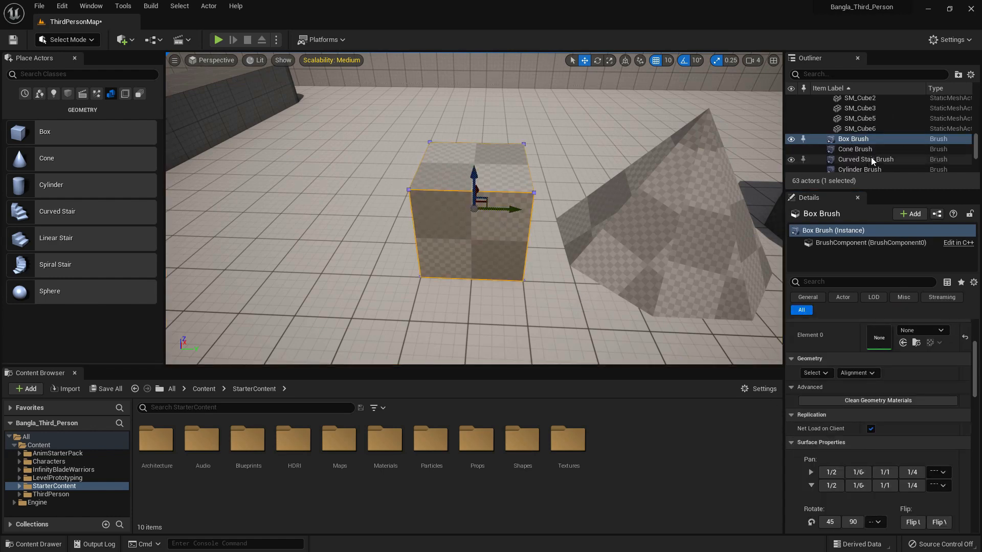
- Reselect the box brush as a whole actor from the Outliner to show its brush settings
{"action": "left_click", "coordinate": [858, 138]}
{"action": "left_click", "coordinate": [857, 149]}
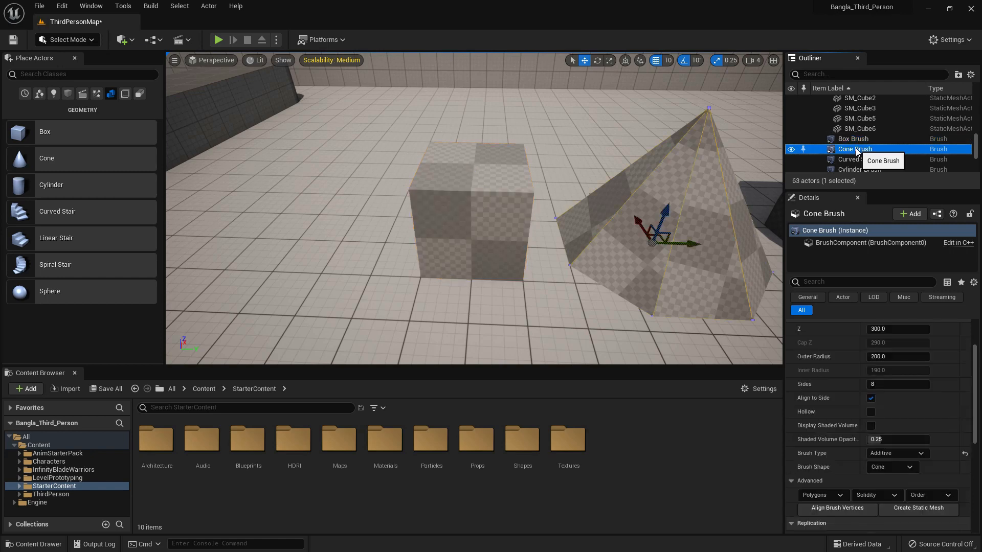
{"action": "left_click", "coordinate": [854, 139]}
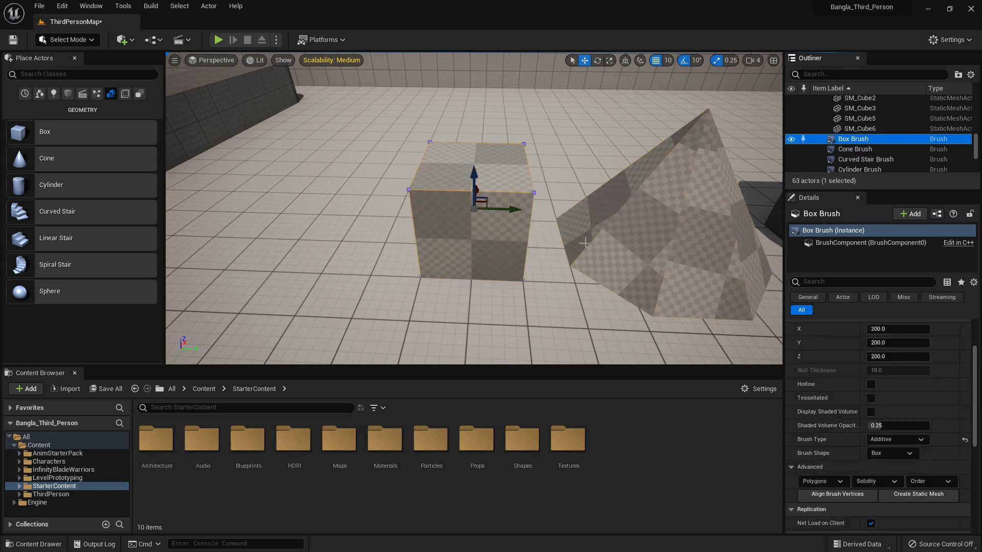
{"action": "right_click_drag", "start_coordinate": [521, 208], "coordinate": [521, 208]}
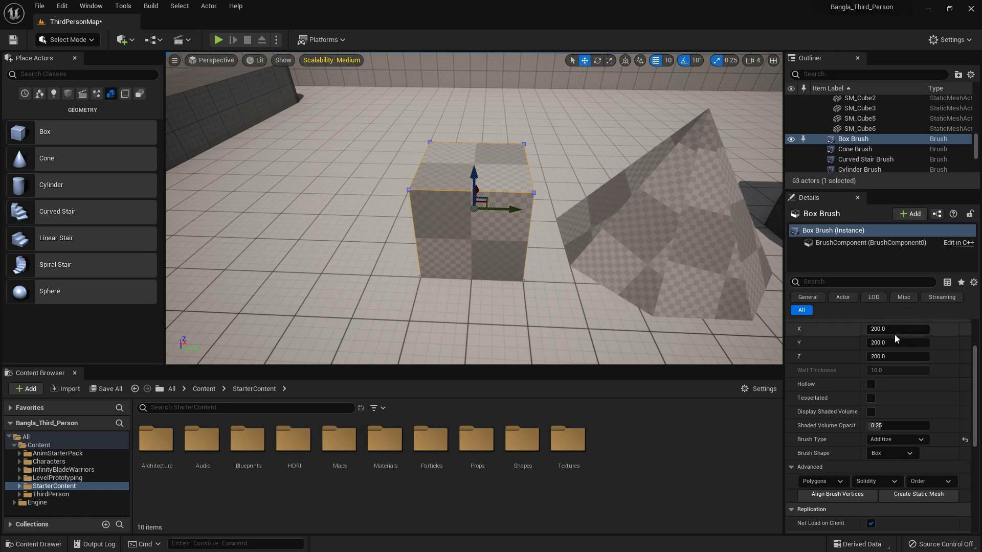
{"action": "scroll", "coordinate": [899, 340], "scroll_direction": "up", "scroll_amount": 1}
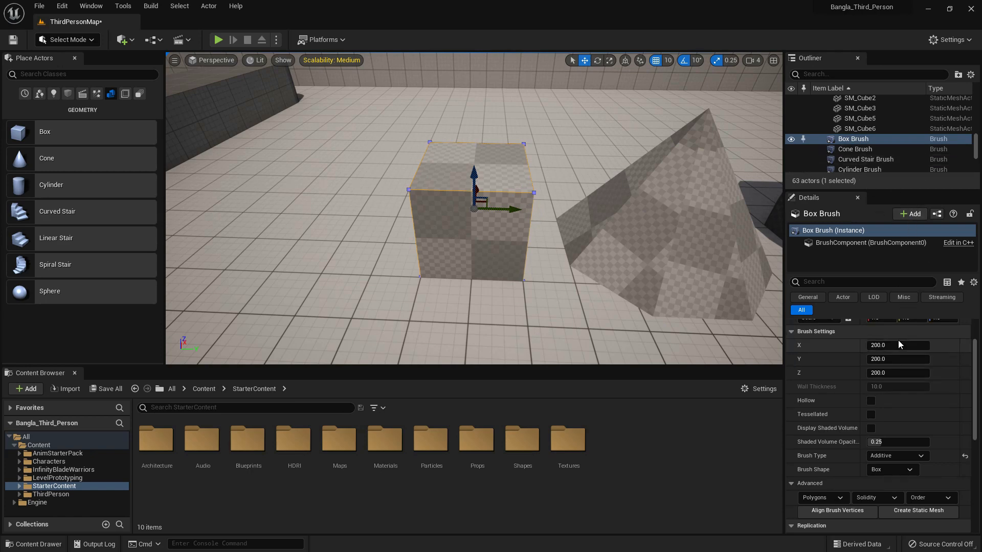
{"action": "scroll", "coordinate": [887, 350], "scroll_direction": "up", "scroll_amount": 1}
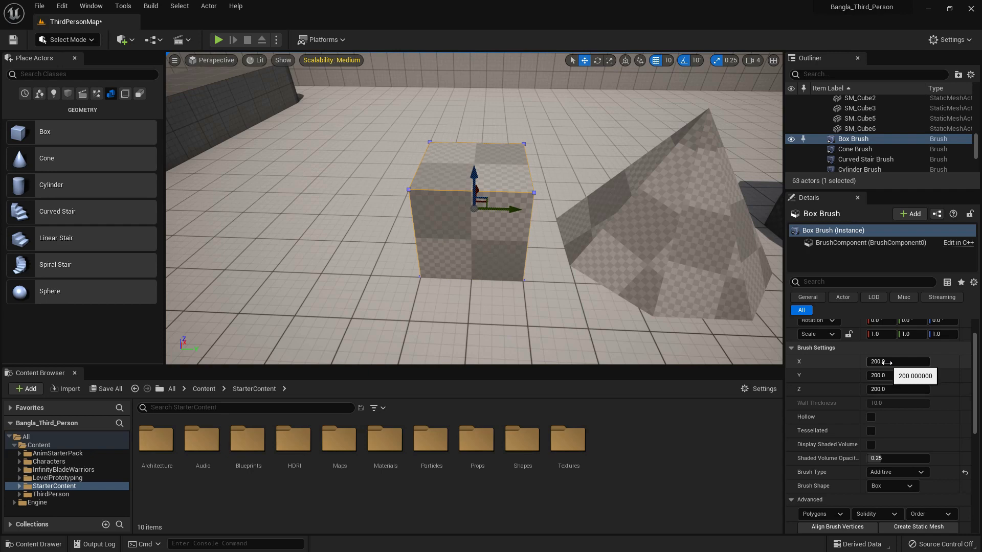
- Enlarge the box brush's dimensions to about 298.6 in X, 418.5 in Y and 263.3 in Z
{"action": "left_click_drag", "start_coordinate": [579, 216], "coordinate": [486, 217], "text": "alt"}
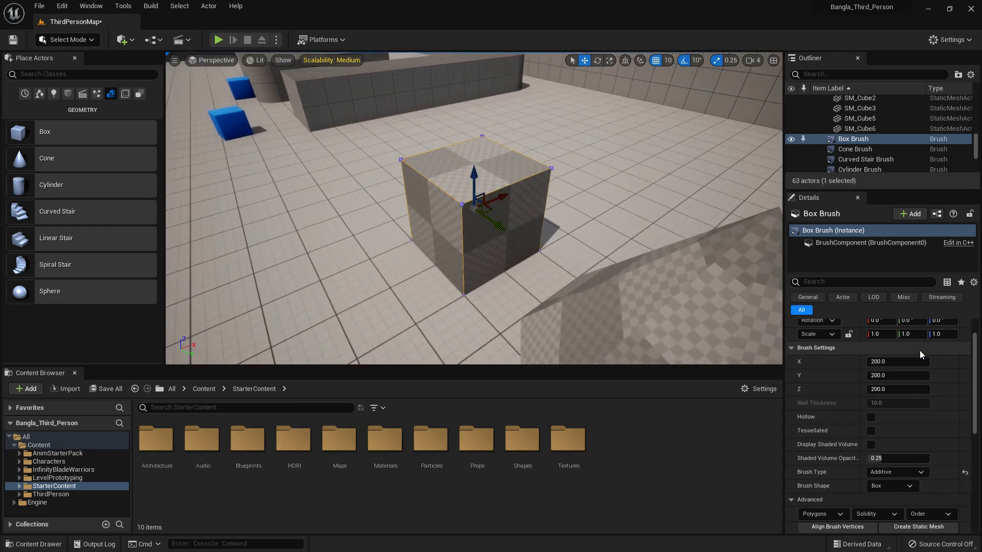
{"action": "scroll", "coordinate": [920, 354], "scroll_direction": "up", "scroll_amount": 2}
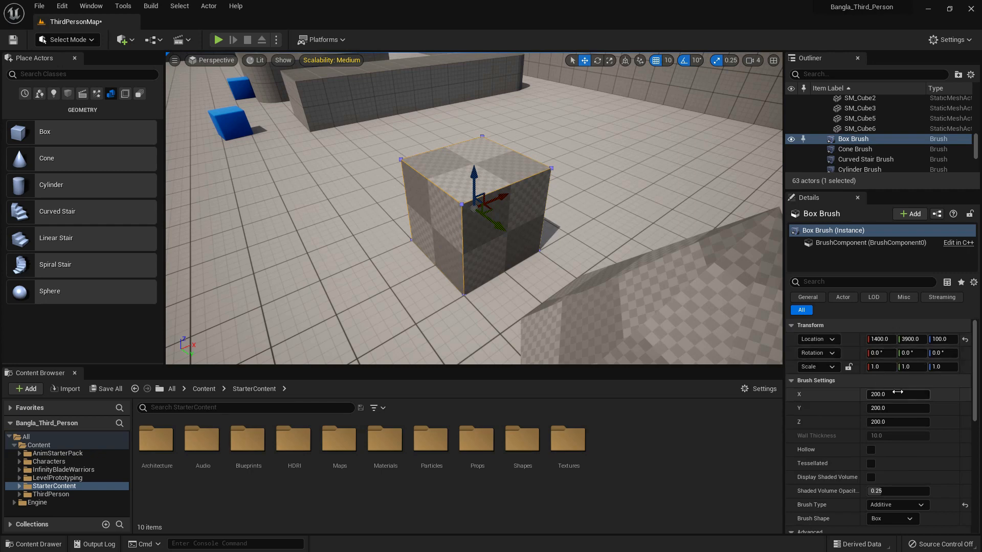
{"action": "mouse_move", "coordinate": [897, 392]}
{"action": "left_mouse_down"}
{"action": "mouse_move", "coordinate": [979, 392]}
{"action": "mouse_move", "coordinate": [920, 392]}
{"action": "mouse_move", "coordinate": [938, 392]}
{"action": "left_mouse_up"}
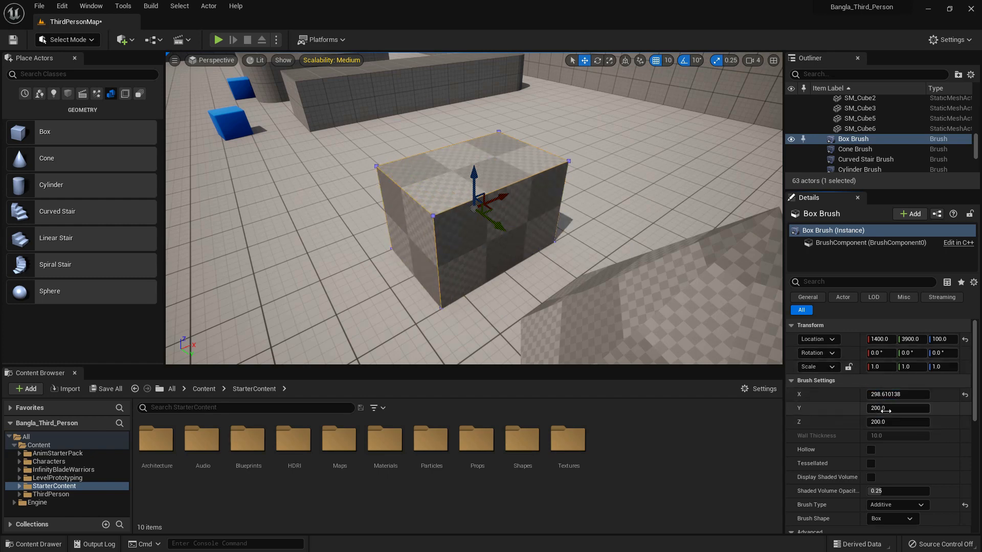
{"action": "mouse_move", "coordinate": [894, 408]}
{"action": "left_mouse_down"}
{"action": "mouse_move", "coordinate": [915, 407]}
{"action": "mouse_move", "coordinate": [893, 406]}
{"action": "left_mouse_up"}
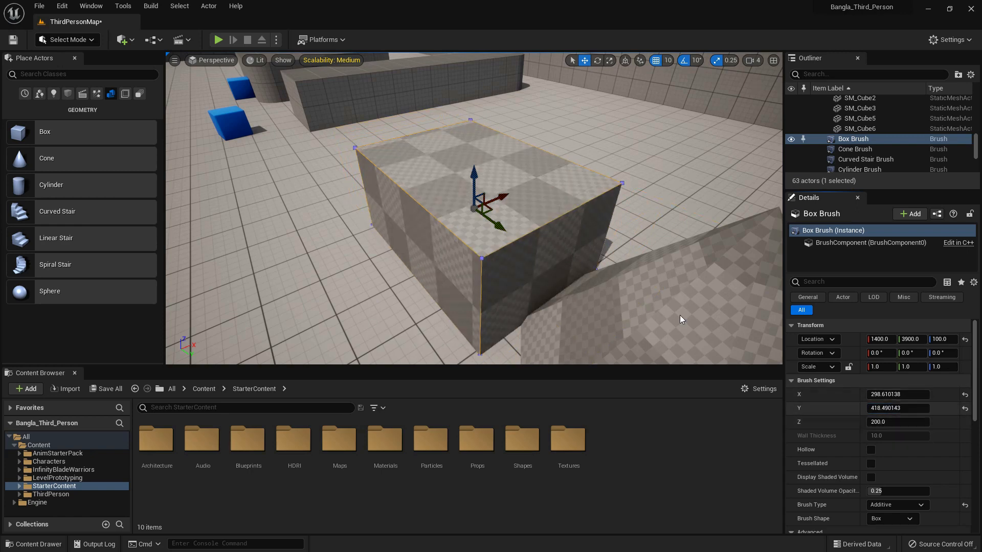
{"action": "left_click_drag", "start_coordinate": [890, 422], "coordinate": [913, 422]}
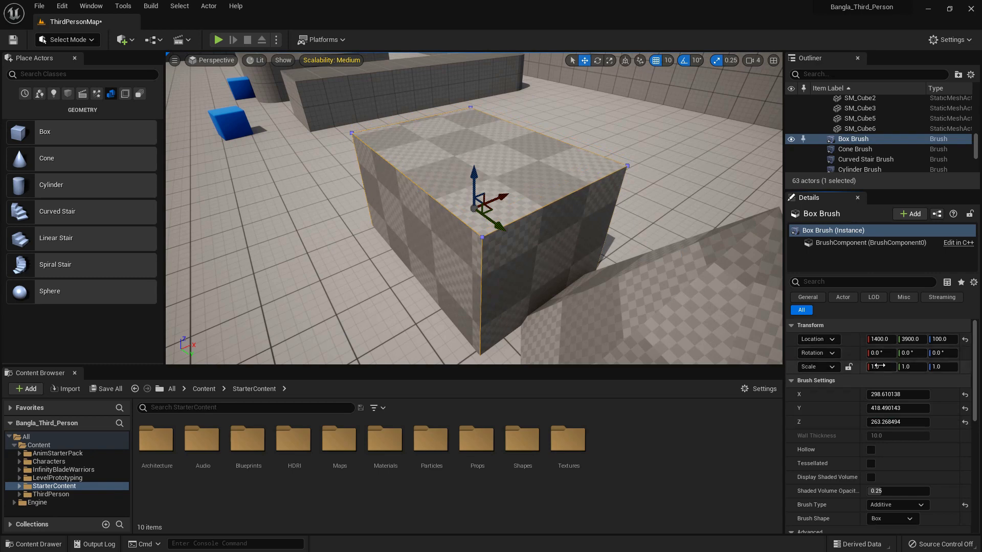
- Scale the box brush to 1.6525 along X and 1.215 along Y
{"action": "left_click_drag", "start_coordinate": [883, 366], "coordinate": [807, 365]}
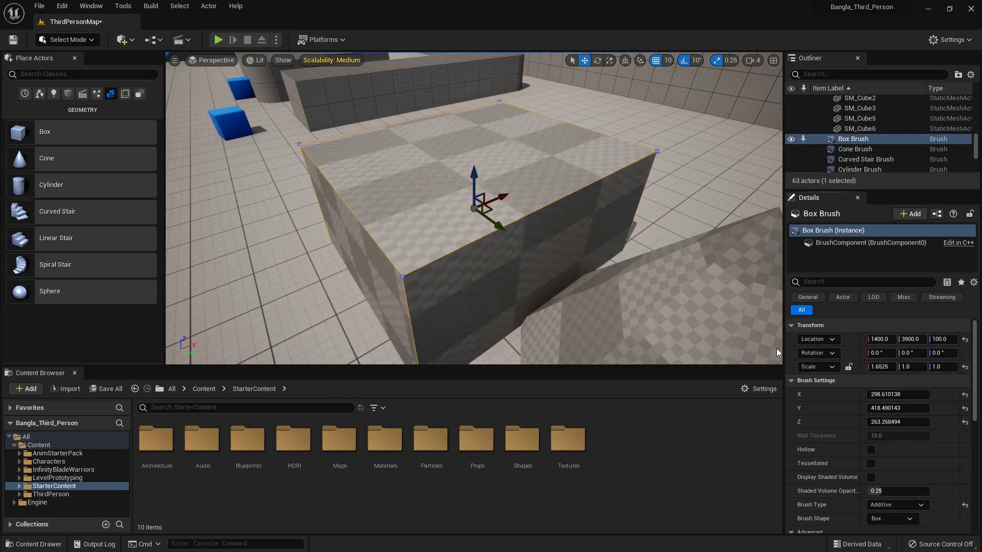
{"action": "left_click_drag", "start_coordinate": [907, 370], "coordinate": [914, 368]}
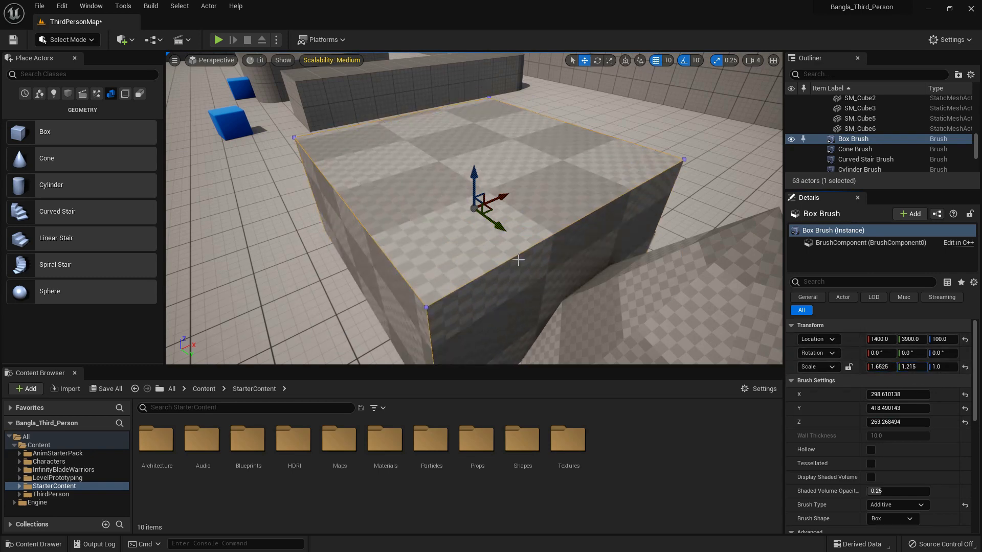
- Scale the box brush to 1.0775 along Z
{"action": "left_click_drag", "start_coordinate": [943, 367], "coordinate": [946, 366]}
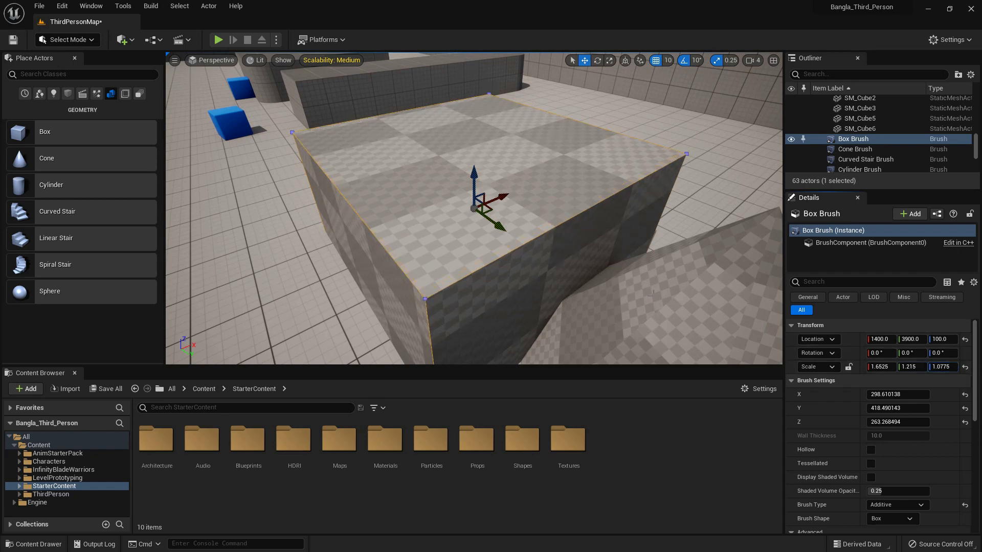
{"action": "scroll", "coordinate": [615, 276], "scroll_direction": "down", "scroll_amount": 3}
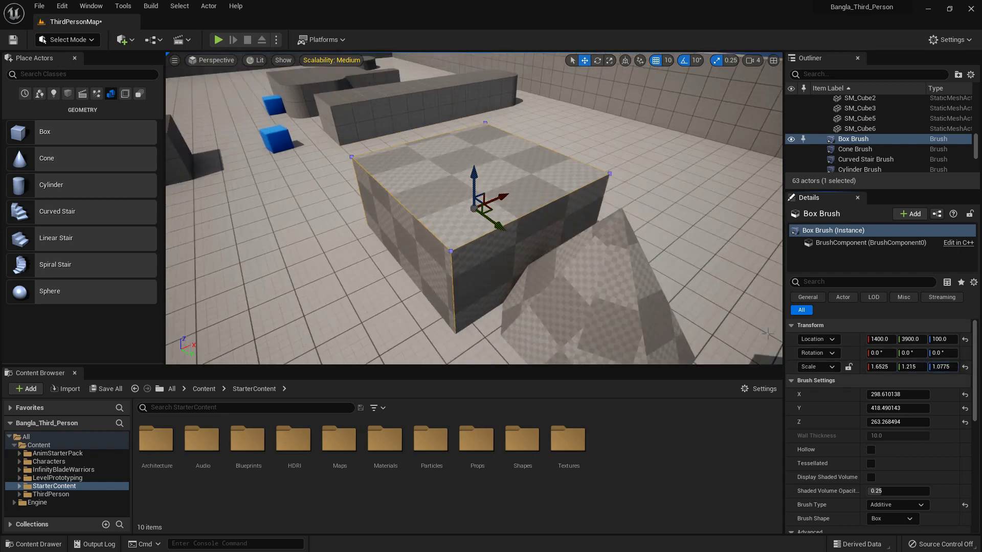
- Reset the box brush's scale and its X, Y and Z dimensions to their default values
{"action": "left_click", "coordinate": [964, 366]}
{"action": "left_click", "coordinate": [964, 395]}
{"action": "left_click", "coordinate": [965, 408]}
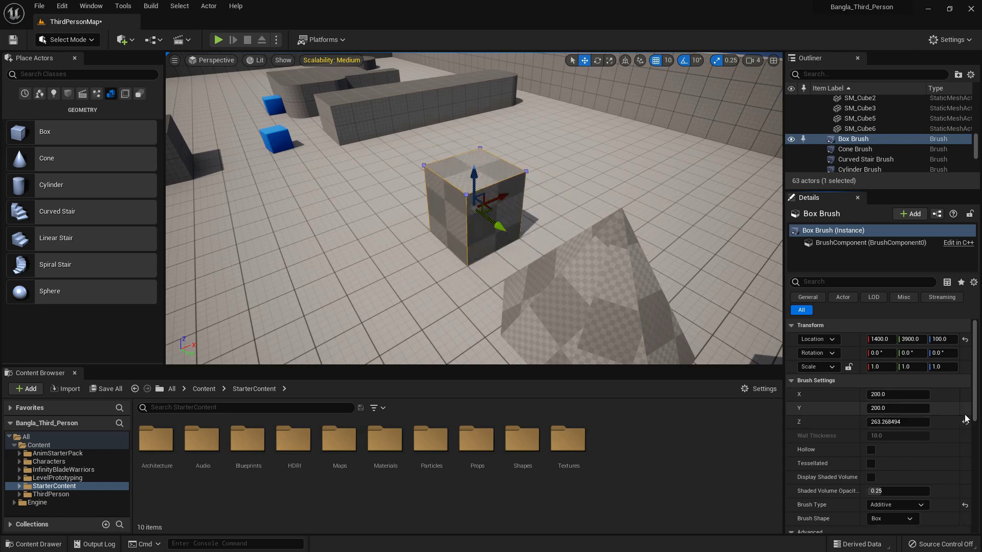
{"action": "left_click", "coordinate": [964, 423]}
{"action": "middle_click_drag", "start_coordinate": [561, 235], "coordinate": [561, 243]}
- Turn the box brush's Hollow option on and back off
{"action": "scroll", "coordinate": [891, 406], "scroll_direction": "down", "scroll_amount": 2}
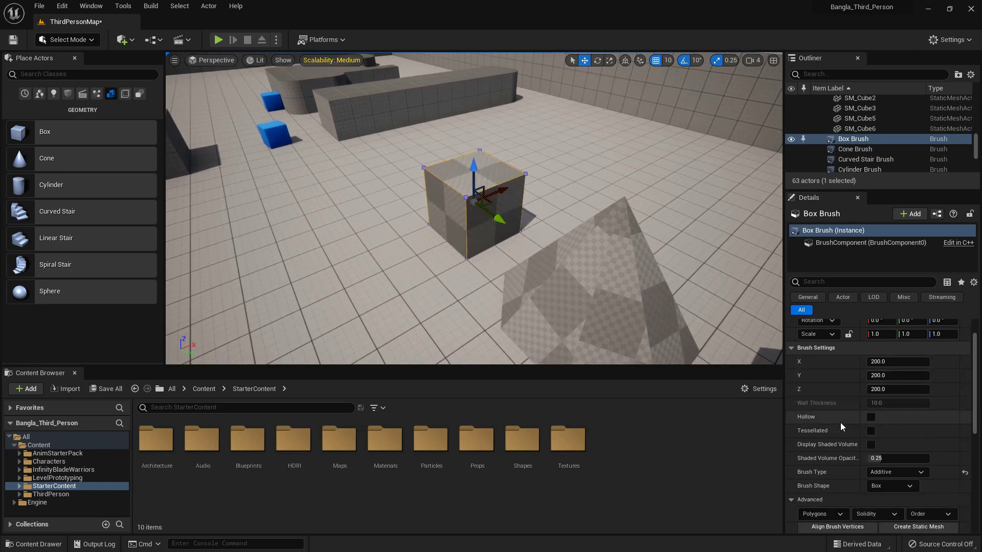
{"action": "left_click", "coordinate": [874, 418]}
{"action": "left_click", "coordinate": [874, 418]}
- Look through the box brush's type, available brush shapes and remaining properties, keeping the Box shape
{"action": "scroll", "coordinate": [889, 436], "scroll_direction": "down", "scroll_amount": 2}
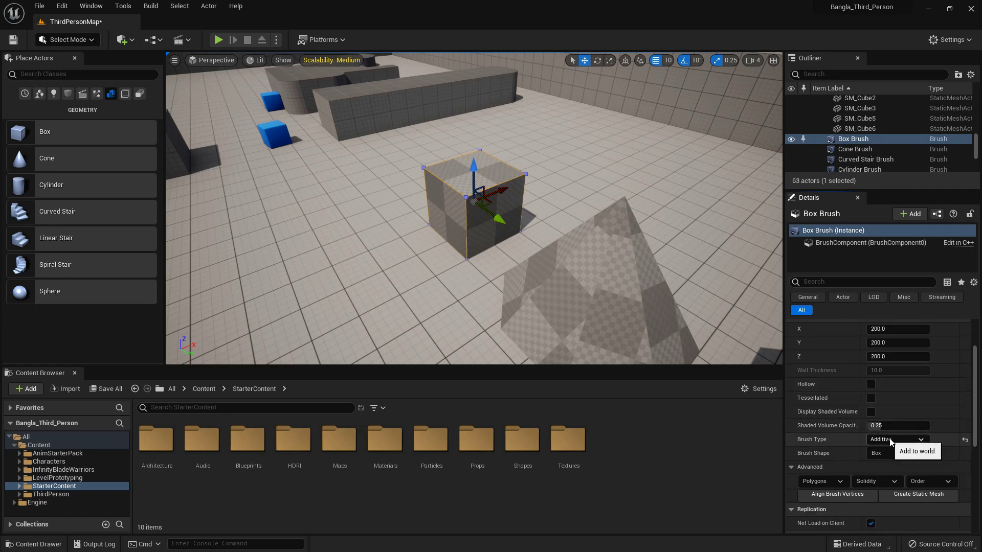
{"action": "scroll", "coordinate": [888, 438], "scroll_direction": "down", "scroll_amount": 2}
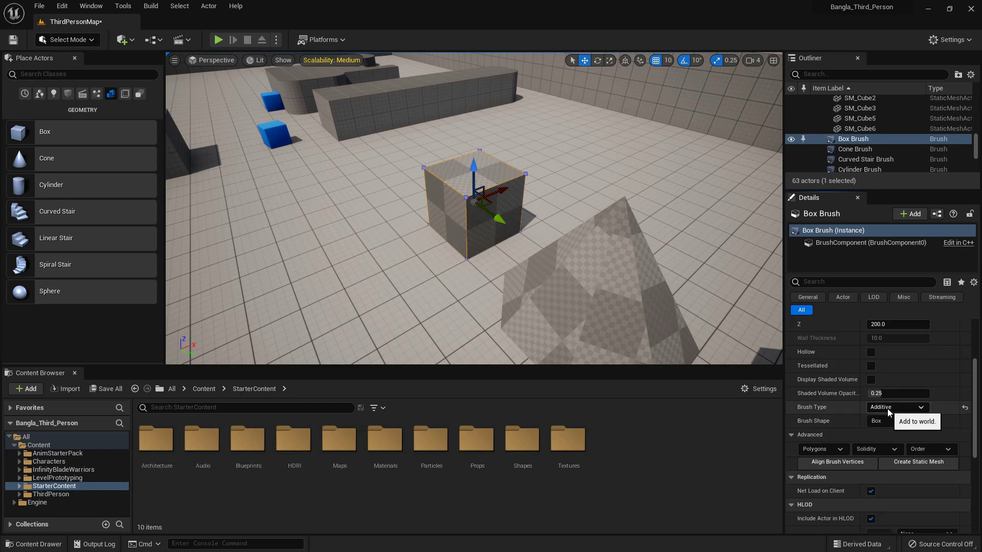
{"action": "left_click", "coordinate": [884, 425]}
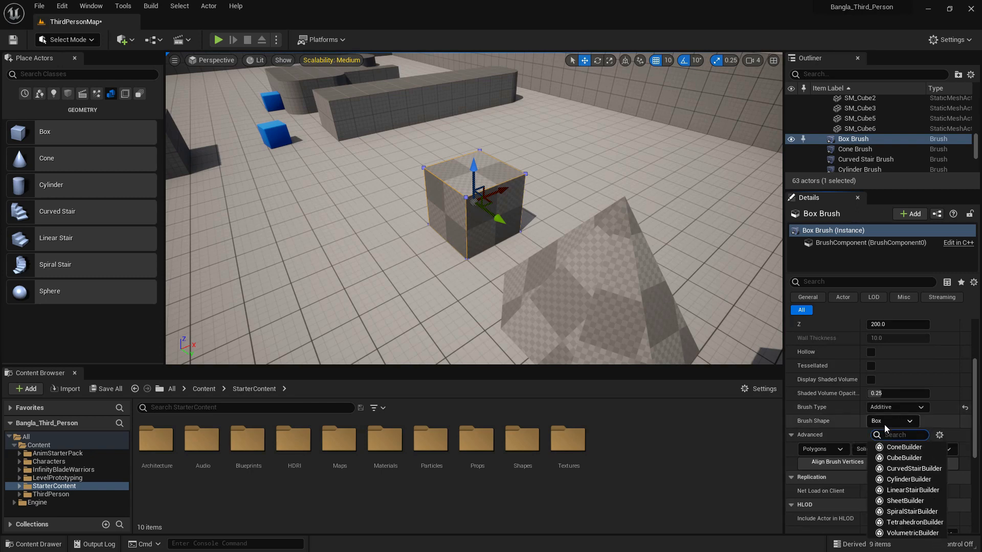
{"action": "left_click", "coordinate": [884, 424]}
{"action": "scroll", "coordinate": [890, 402], "scroll_direction": "down", "scroll_amount": 10}
{"action": "scroll", "coordinate": [890, 403], "scroll_direction": "up", "scroll_amount": 3}
{"action": "scroll", "coordinate": [891, 402], "scroll_direction": "up", "scroll_amount": 1}
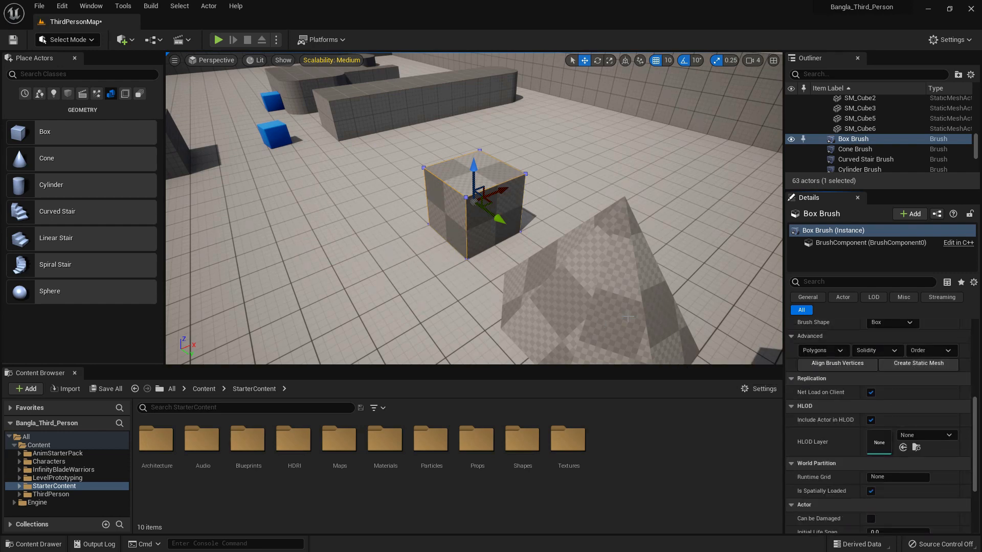
- Create a static mesh from the box brush in the Content folder, keeping the name Box_Brush_StaticMesh
{"action": "scroll", "coordinate": [923, 420], "scroll_direction": "up", "scroll_amount": 3}
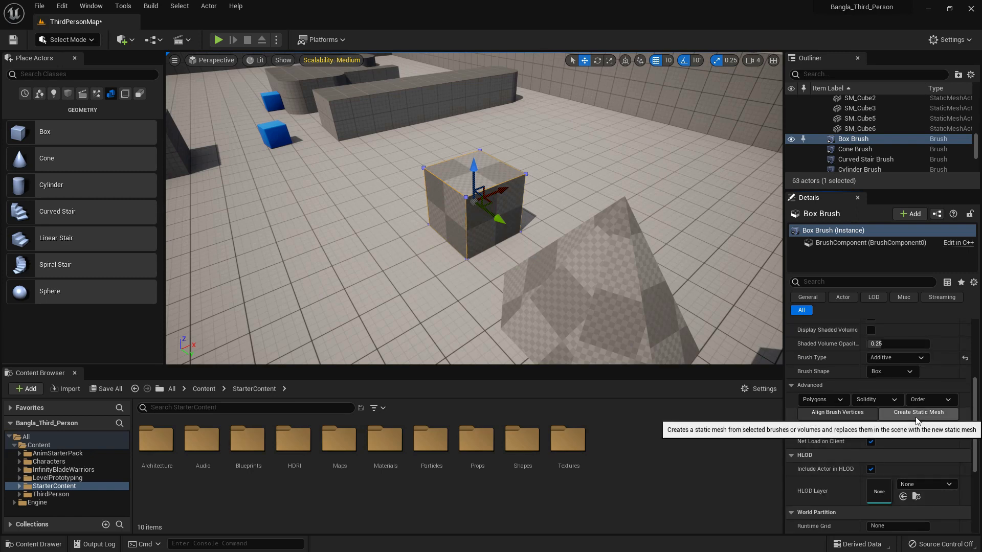
{"action": "scroll", "coordinate": [918, 429], "scroll_direction": "up", "scroll_amount": 1}
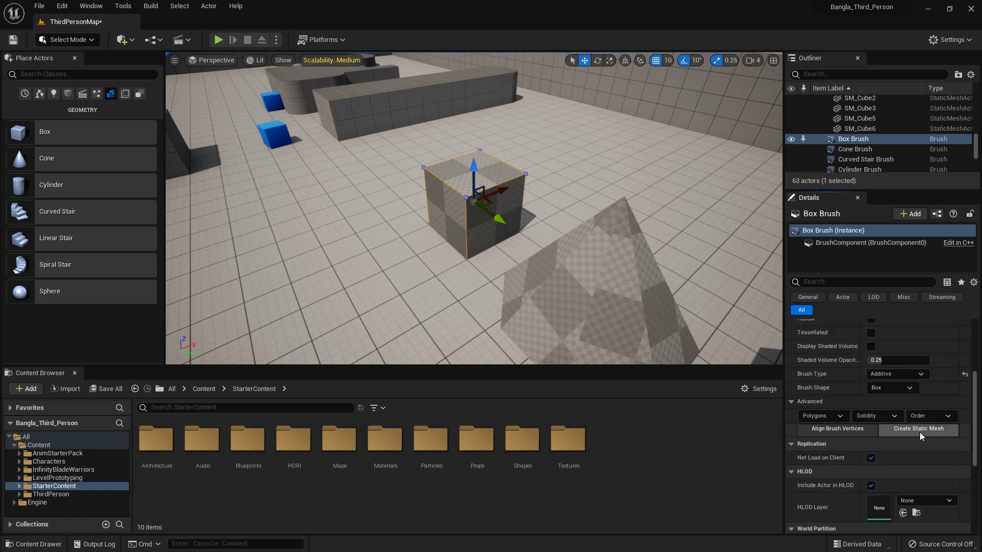
{"action": "left_click", "coordinate": [905, 431]}
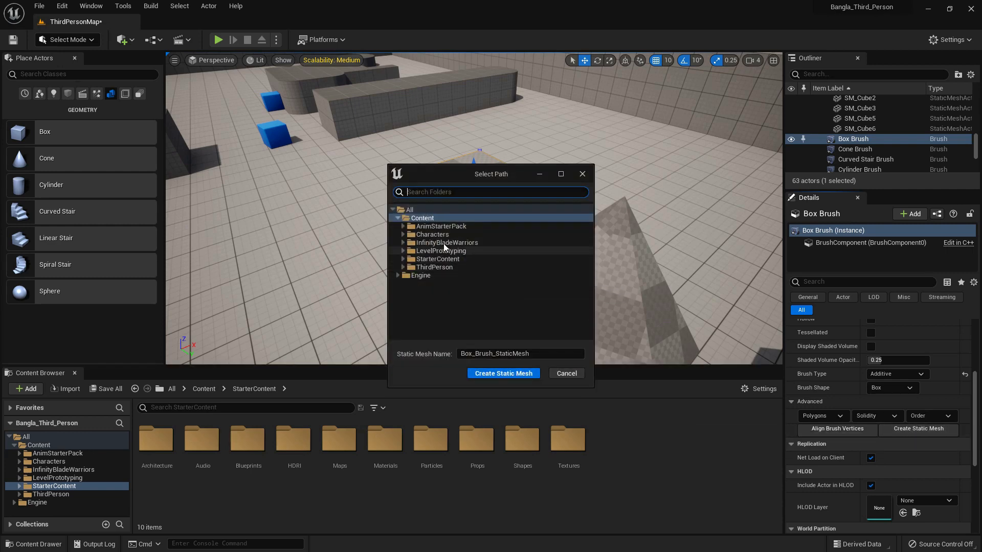
{"action": "left_click", "coordinate": [419, 218]}
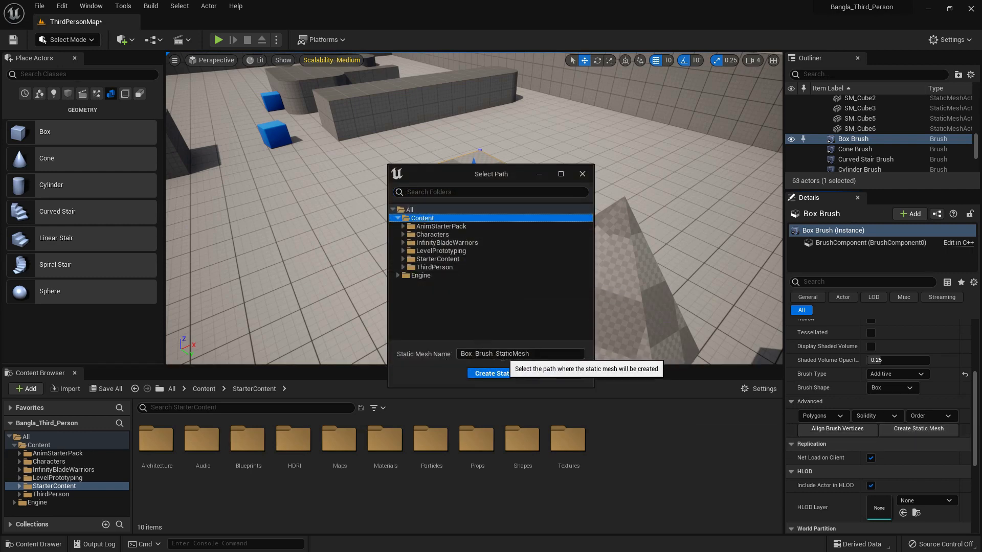
{"action": "left_click_drag", "start_coordinate": [494, 354], "coordinate": [432, 354]}
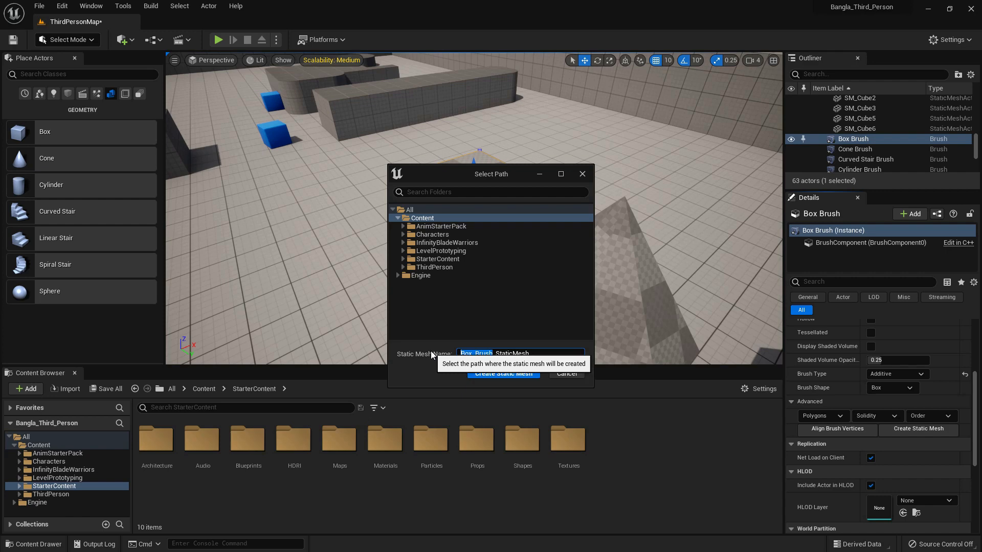
{"action": "left_click", "coordinate": [490, 376]}
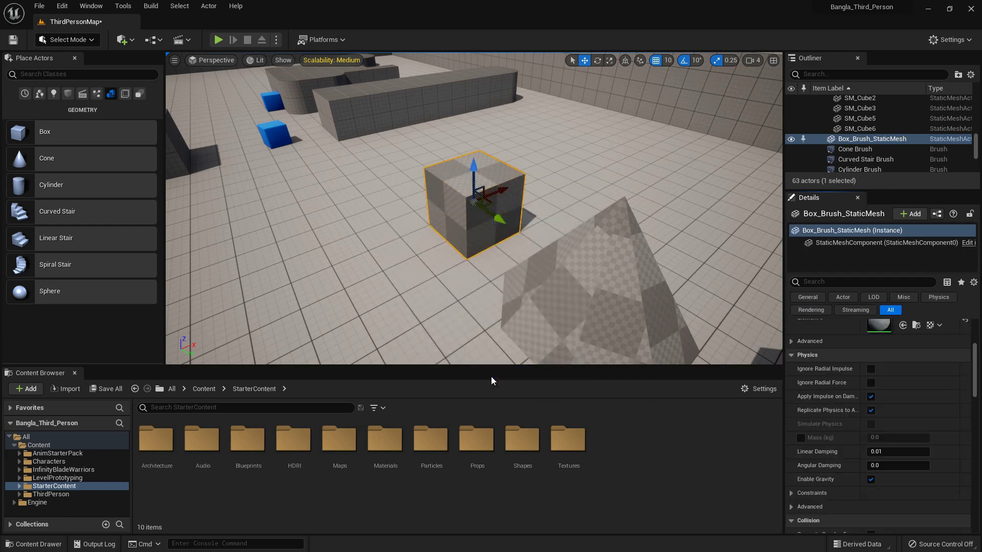
- Place a copy of the Box_Brush_StaticMesh asset from the Content folder beside the original box, and select each one to compare them
{"action": "left_click", "coordinate": [37, 445]}
{"action": "left_click_drag", "start_coordinate": [429, 439], "coordinate": [323, 247]}
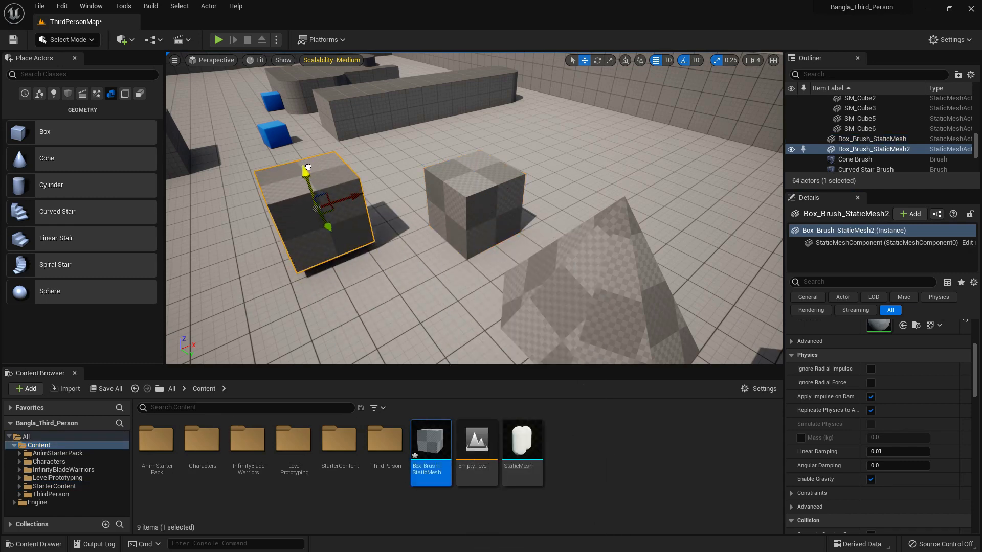
{"action": "left_click", "coordinate": [468, 178]}
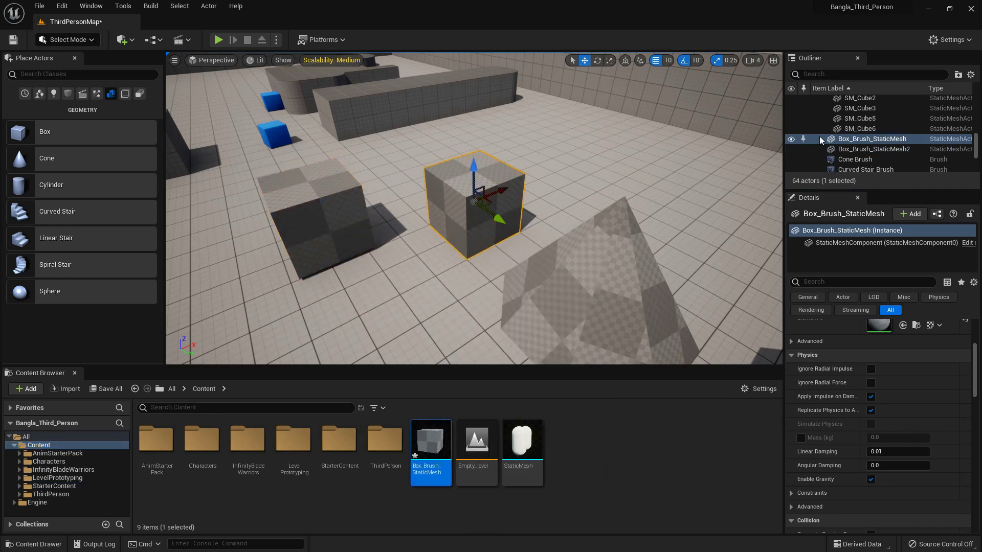
{"action": "left_click", "coordinate": [341, 209]}
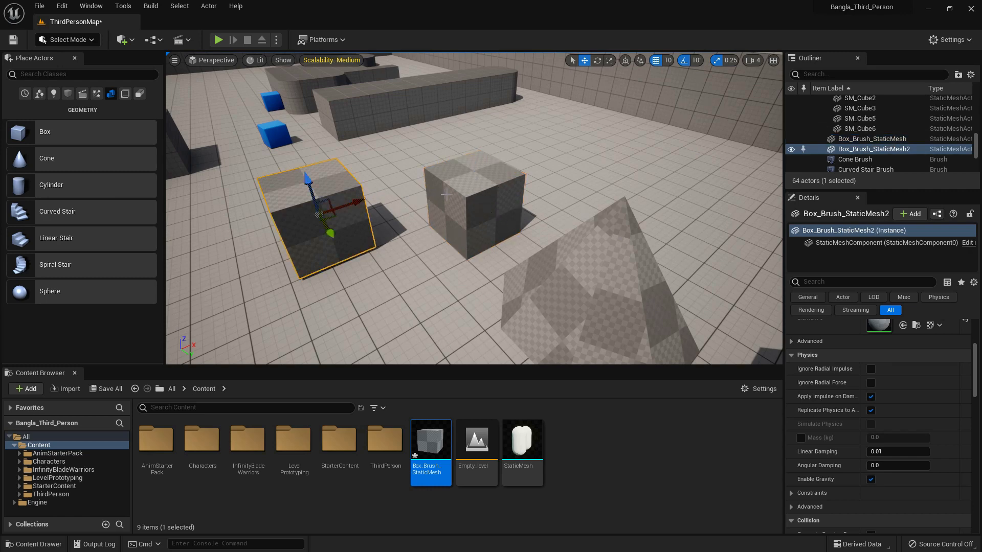
- Undo the static mesh copy's placement and the box brush's conversion to a static mesh
{"action": "key", "text": "ctrl+z"}
{"action": "key", "text": "ctrl+z"}
{"action": "key", "text": "ctrl+z"}
{"action": "key", "text": "ctrl+z"}
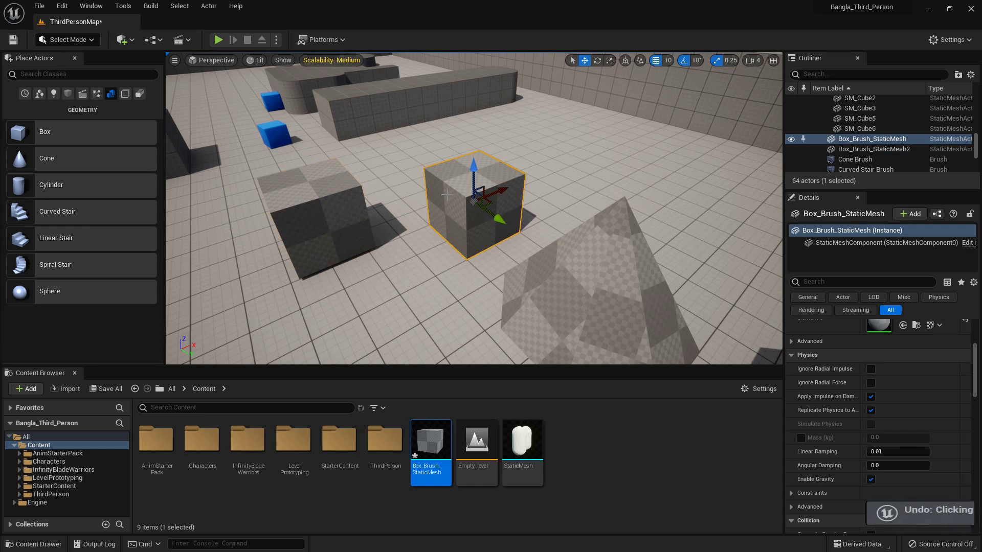
{"action": "key", "text": "ctrl+z"}
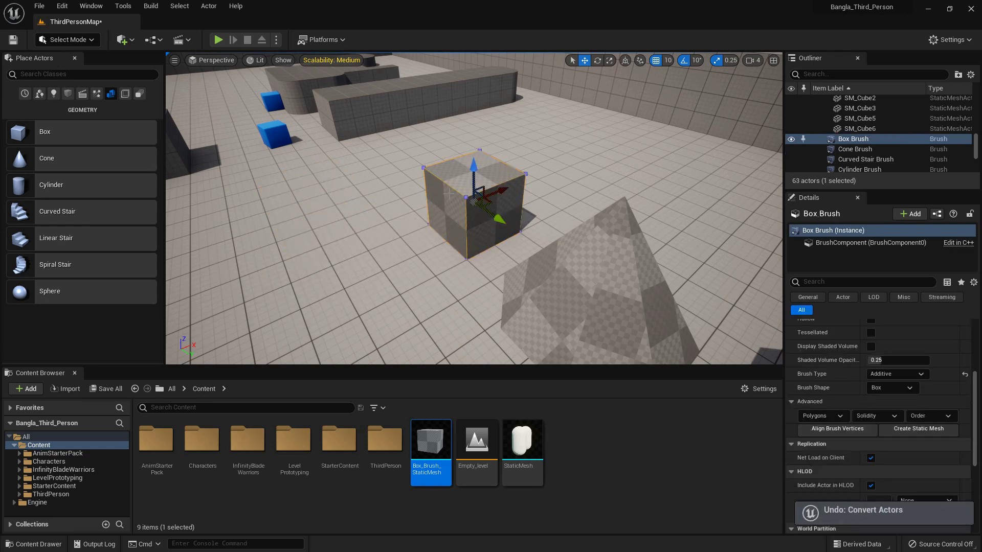
- Duplicate the box brush along the Y axis, placing the copy beside the original
{"action": "scroll", "coordinate": [575, 216], "scroll_direction": "down", "scroll_amount": 2}
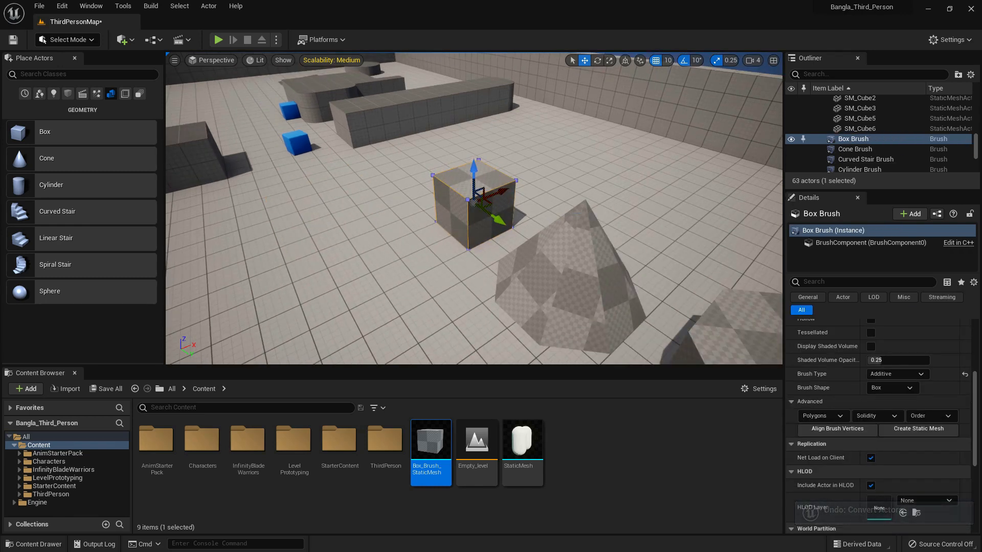
{"action": "scroll", "coordinate": [516, 248], "scroll_direction": "up", "scroll_amount": 3}
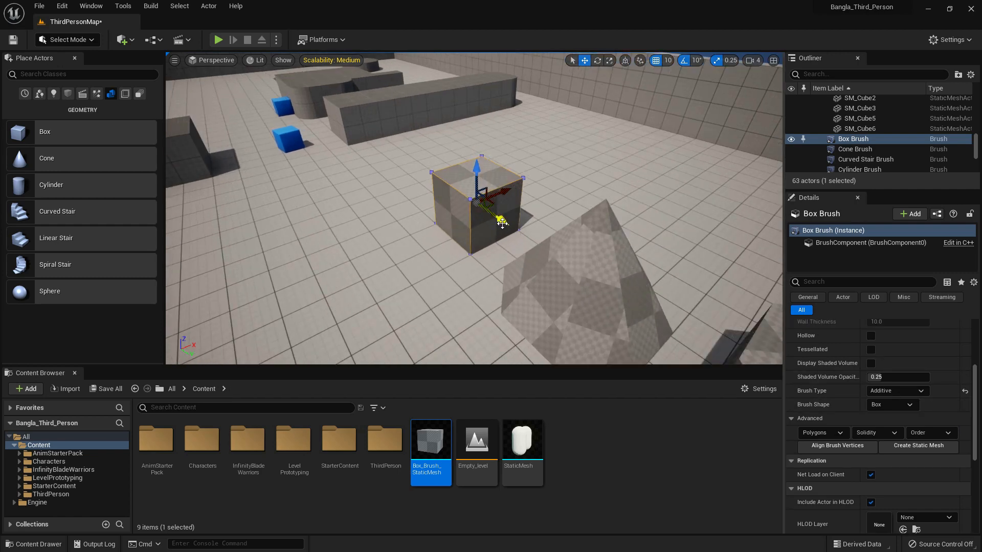
{"action": "left_click_drag", "start_coordinate": [501, 221], "coordinate": [412, 217], "text": "alt"}
{"action": "key", "text": "f"}
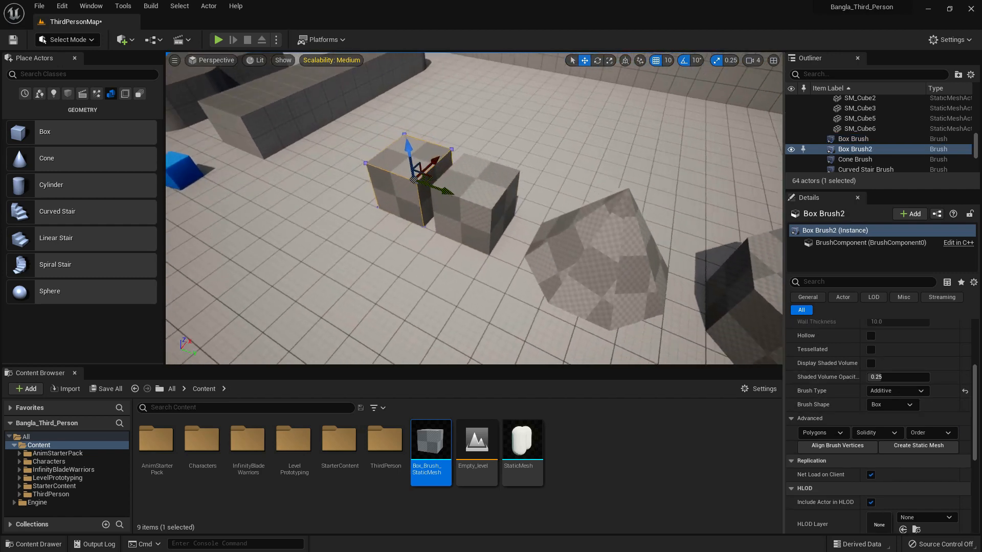
- Change the duplicated box brush's type to Subtractive
{"action": "scroll", "coordinate": [892, 443], "scroll_direction": "up", "scroll_amount": 3}
{"action": "scroll", "coordinate": [892, 438], "scroll_direction": "down", "scroll_amount": 3}
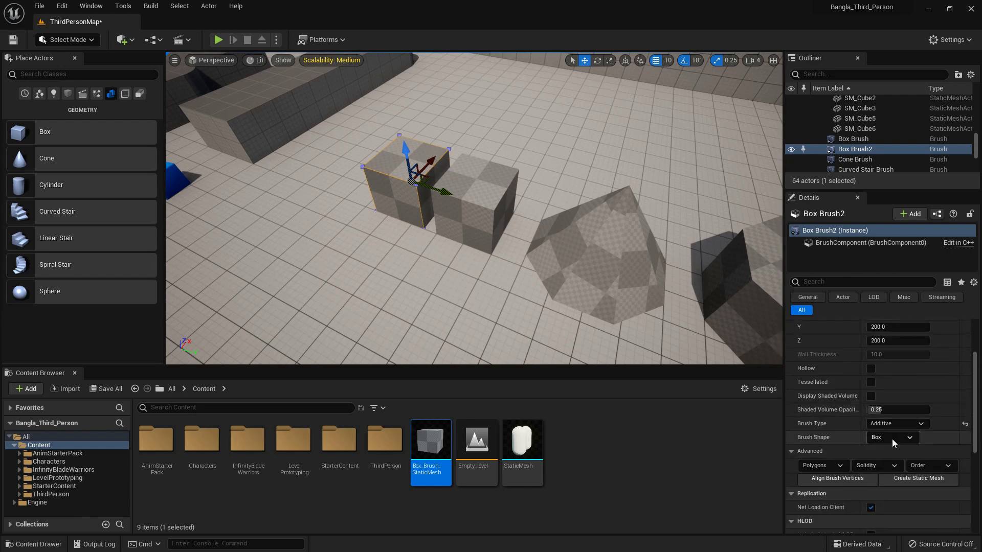
{"action": "scroll", "coordinate": [943, 453], "scroll_direction": "down", "scroll_amount": 3}
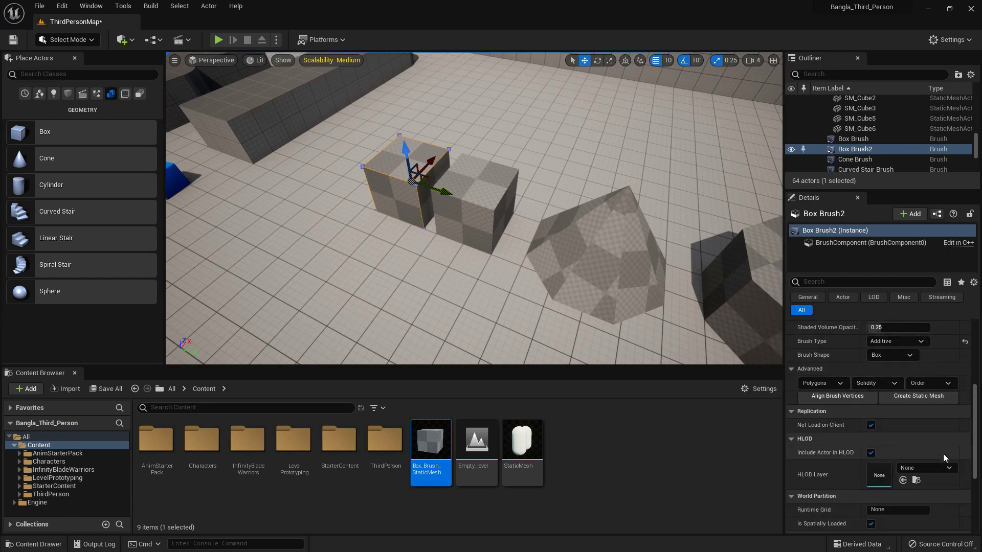
{"action": "scroll", "coordinate": [941, 452], "scroll_direction": "up", "scroll_amount": 4}
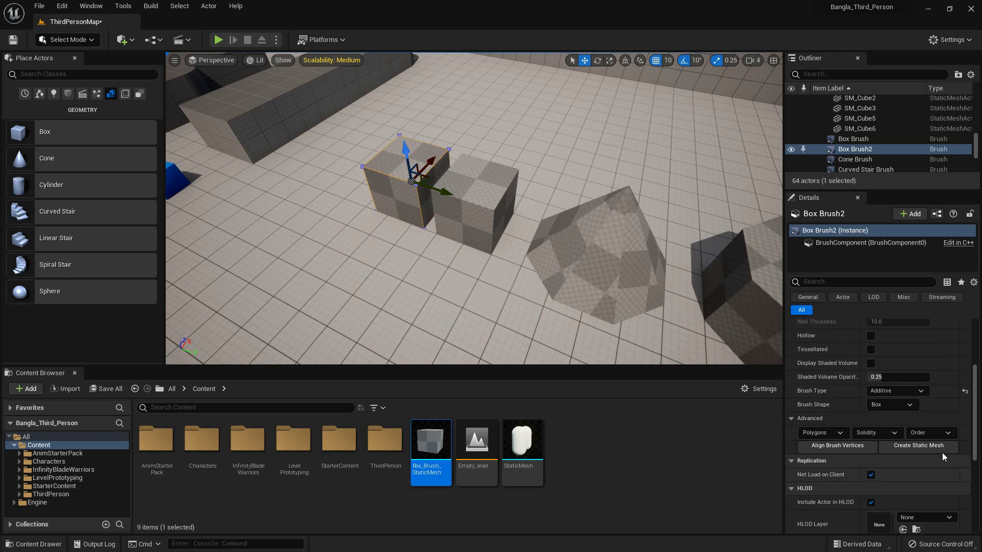
{"action": "left_click", "coordinate": [884, 424]}
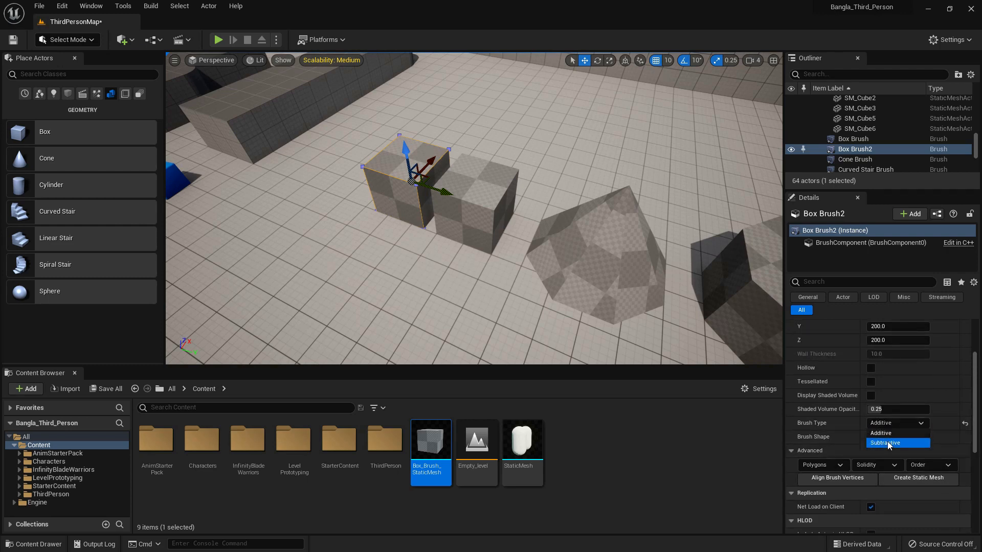
{"action": "left_click", "coordinate": [885, 442]}
- Move the subtractive box brush along Y to overlap the original box, and try shifting the original along Y
{"action": "mouse_move", "coordinate": [442, 194]}
{"action": "left_mouse_down"}
{"action": "mouse_move", "coordinate": [502, 213]}
{"action": "mouse_move", "coordinate": [428, 200]}
{"action": "left_mouse_up"}
{"action": "key", "text": "f"}
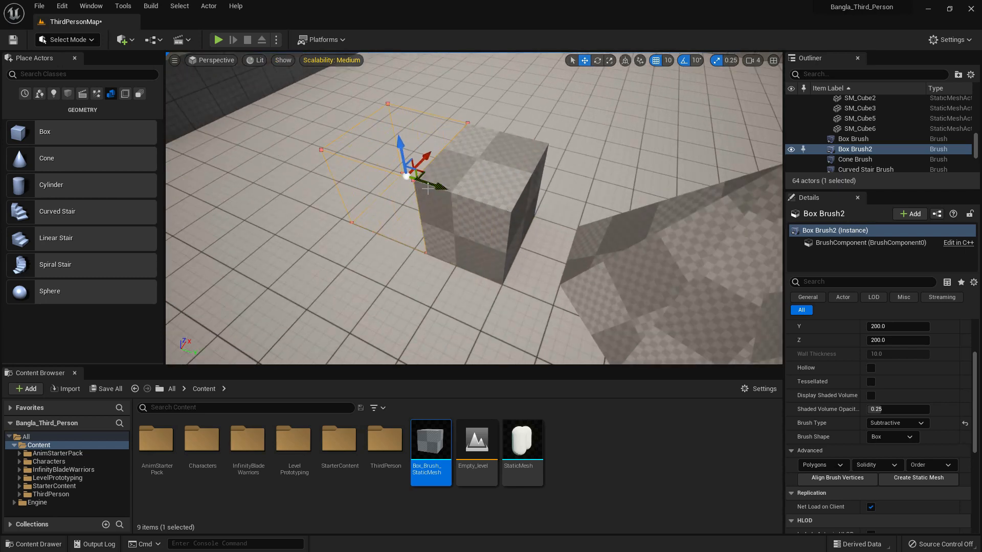
{"action": "left_click", "coordinate": [459, 192]}
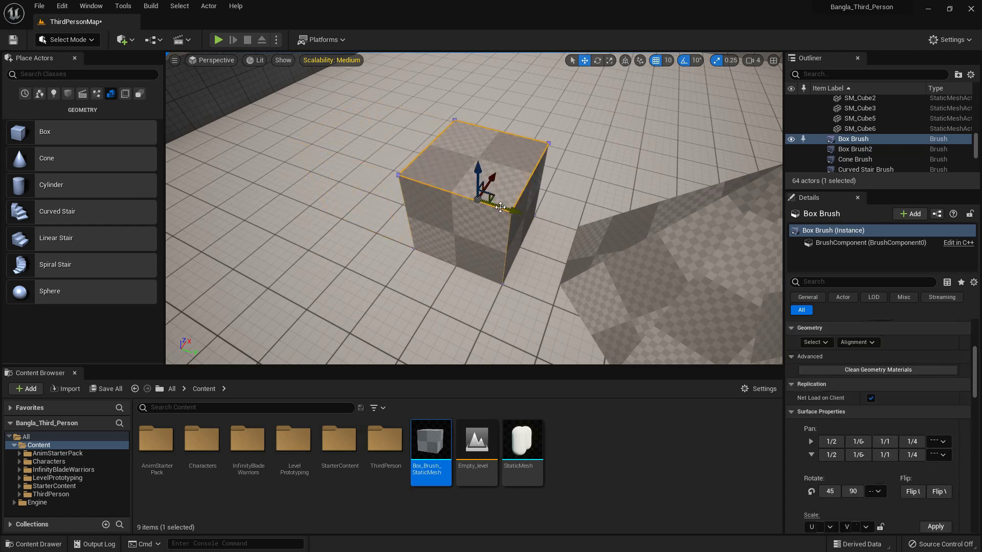
{"action": "mouse_move", "coordinate": [516, 212]}
{"action": "left_mouse_down"}
{"action": "mouse_move", "coordinate": [425, 191]}
{"action": "mouse_move", "coordinate": [503, 208]}
{"action": "left_mouse_up"}
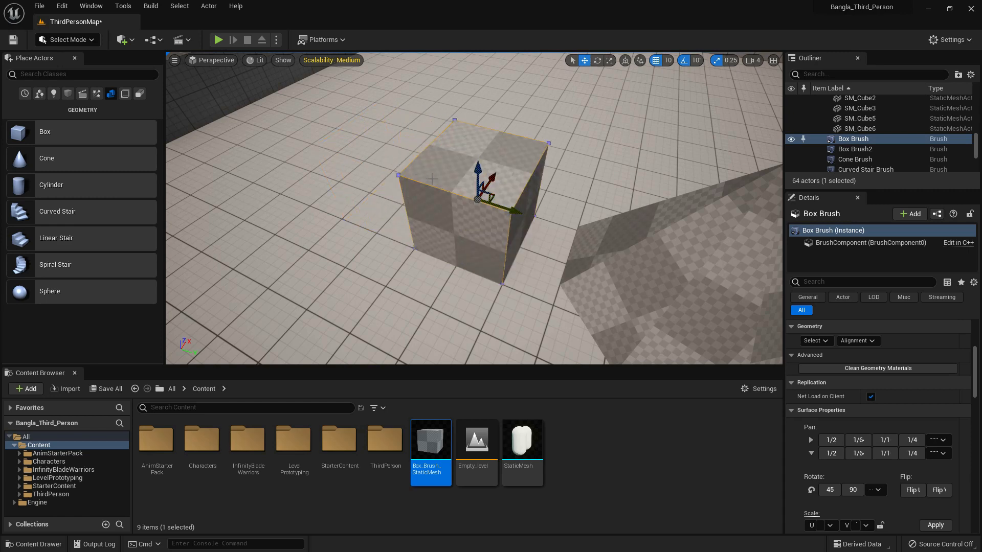
- Move the subtractive box brush along Y, away from the original box
{"action": "left_click", "coordinate": [838, 150]}
{"action": "mouse_move", "coordinate": [405, 175]}
{"action": "left_mouse_down"}
{"action": "mouse_move", "coordinate": [451, 190]}
{"action": "mouse_move", "coordinate": [384, 181]}
{"action": "left_mouse_up"}
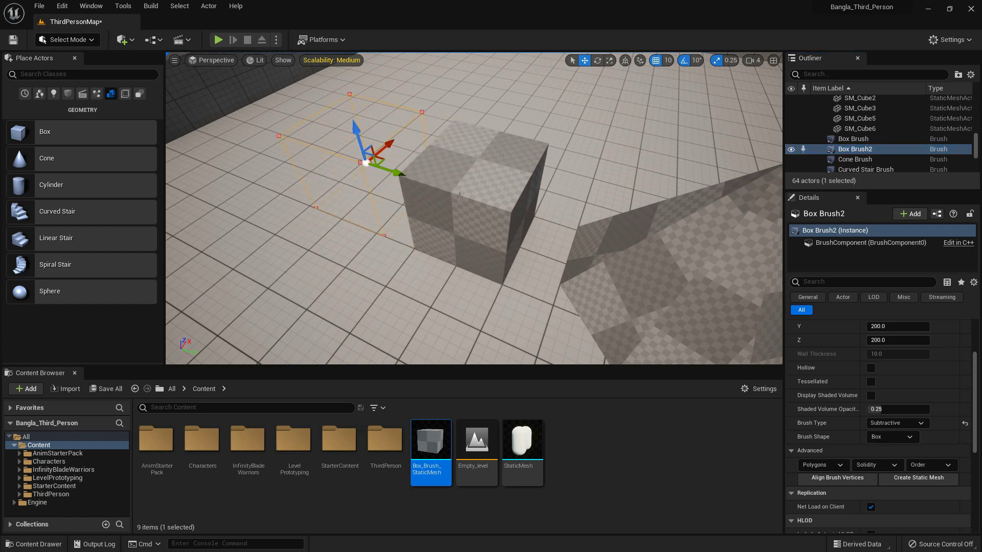
{"action": "scroll", "coordinate": [482, 226], "scroll_direction": "down", "scroll_amount": 3}
{"action": "left_click", "coordinate": [466, 225]}
{"action": "scroll", "coordinate": [465, 225], "scroll_direction": "down", "scroll_amount": 1}
{"action": "scroll", "coordinate": [512, 229], "scroll_direction": "up", "scroll_amount": 3}
{"action": "scroll", "coordinate": [608, 240], "scroll_direction": "down", "scroll_amount": 3}
- Select the cone brush as a whole actor to show its brush settings
{"action": "left_click", "coordinate": [613, 247]}
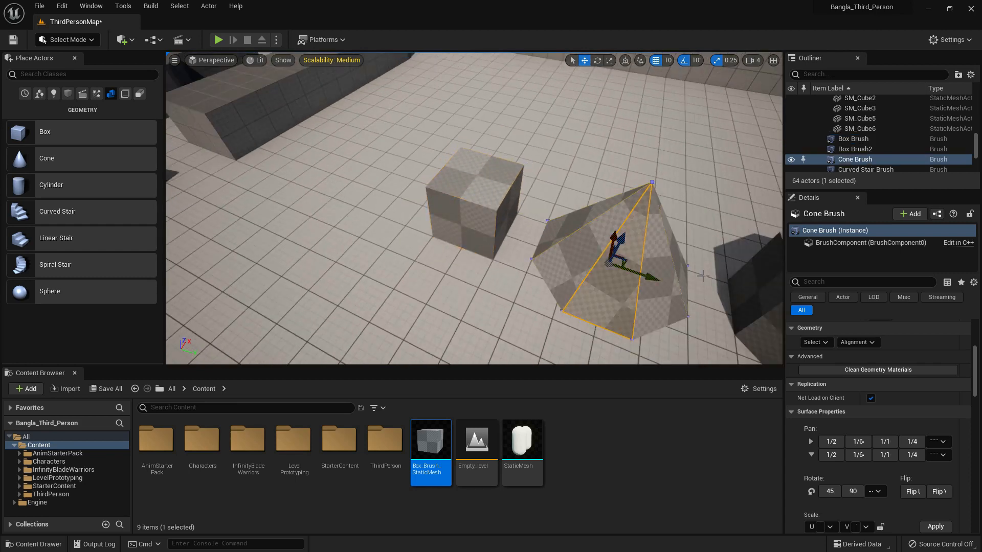
{"action": "left_click", "coordinate": [860, 160]}
{"action": "left_click", "coordinate": [851, 169]}
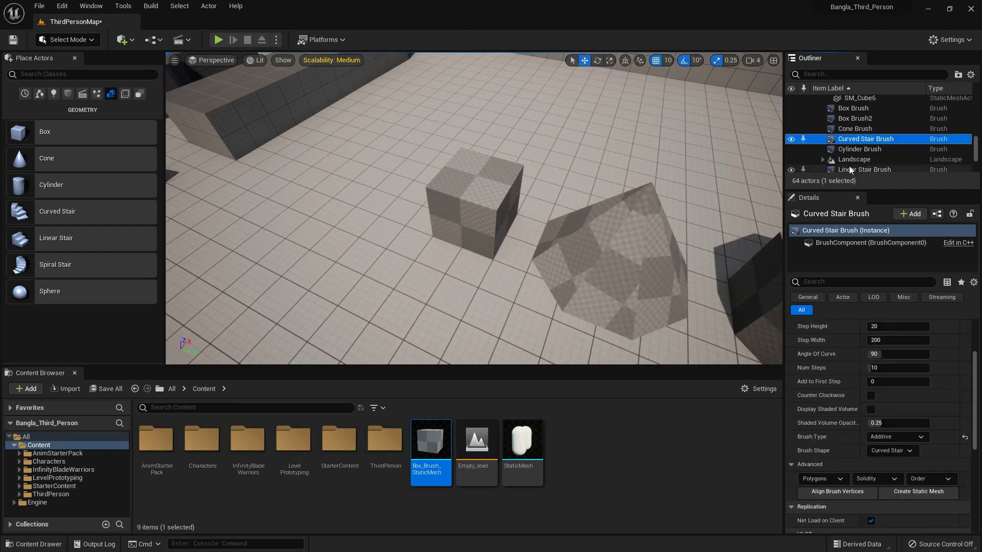
{"action": "left_click", "coordinate": [849, 161]}
{"action": "left_click", "coordinate": [856, 131]}
{"action": "scroll", "coordinate": [703, 238], "scroll_direction": "down", "scroll_amount": 1}
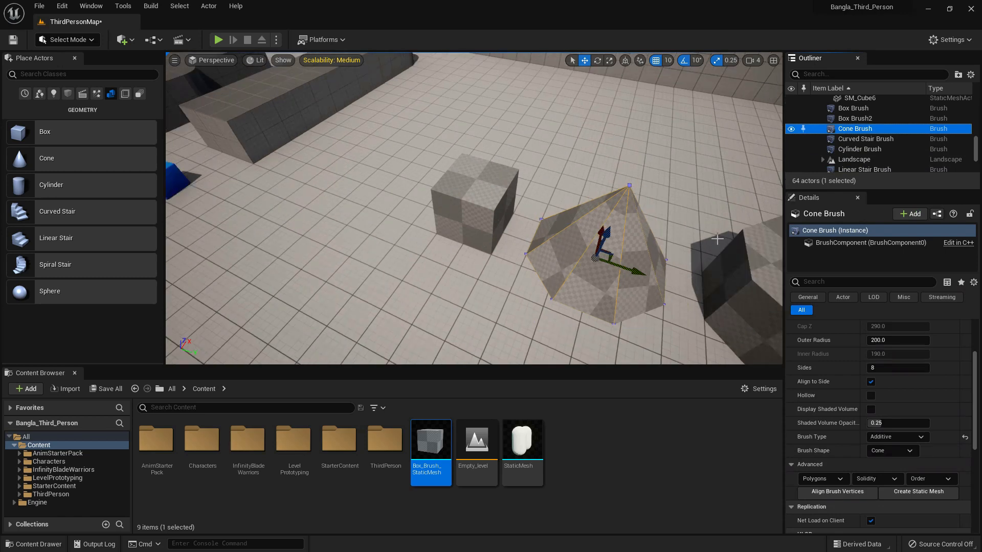
- Set the cone brush's outer radius to about 212.03 and its number of sides to 294
{"action": "right_click_drag", "start_coordinate": [727, 239], "coordinate": [735, 241]}
{"action": "left_click_drag", "start_coordinate": [884, 341], "coordinate": [920, 341]}
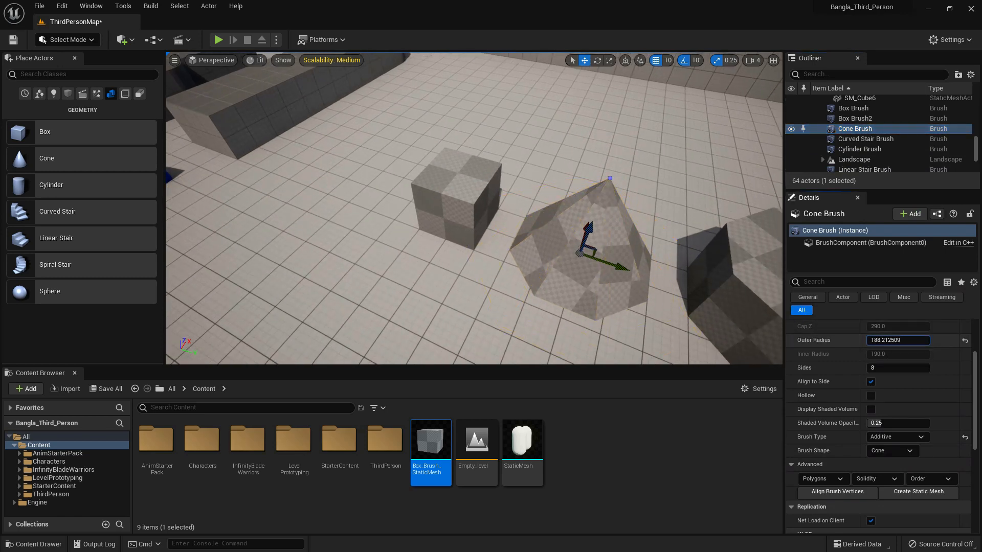
{"action": "left_click_drag", "start_coordinate": [895, 372], "coordinate": [951, 372]}
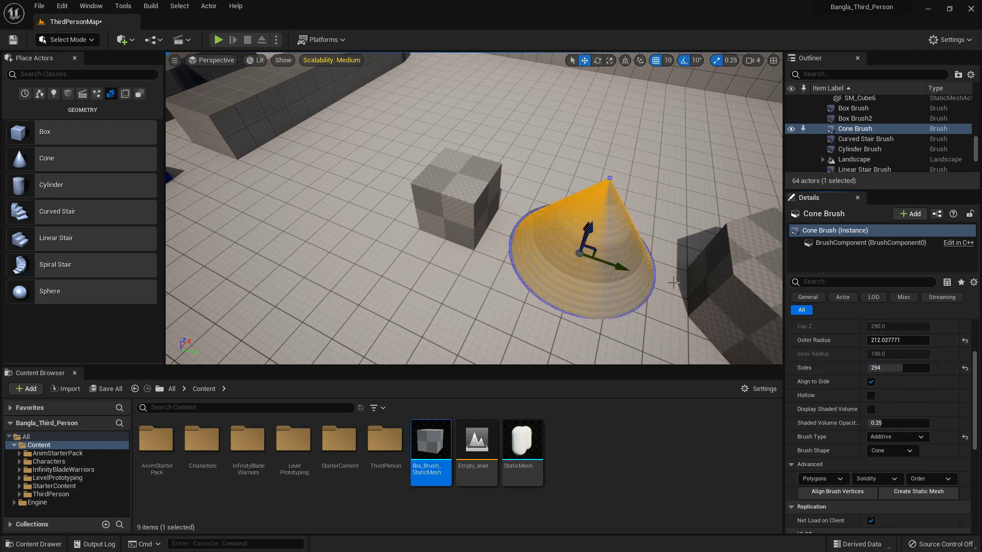
- Try 3 sides on the cone brush, and set its outer radius to about 127.91 and its final number of sides to 47
{"action": "left_click", "coordinate": [897, 367]}
{"action": "type", "text": "3"}
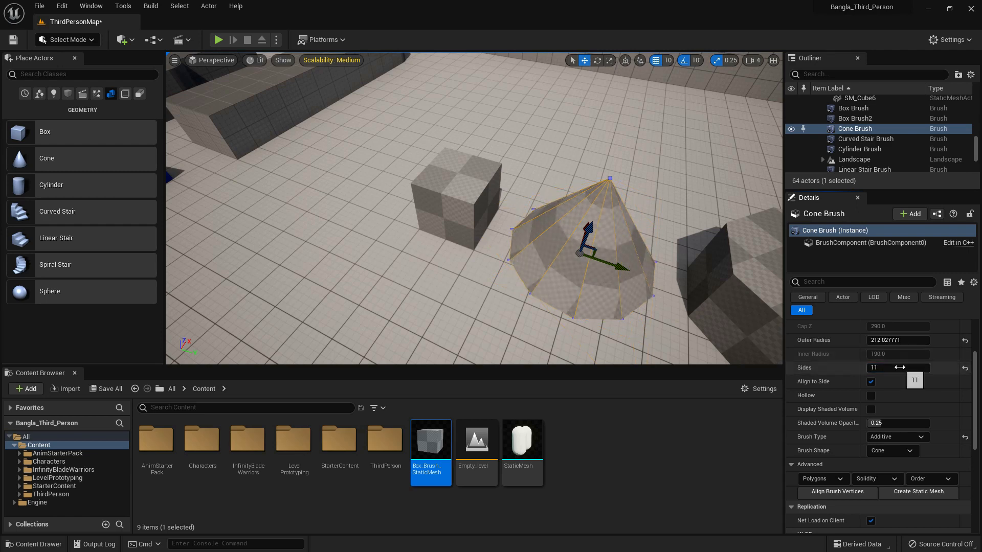
{"action": "mouse_move", "coordinate": [886, 339]}
{"action": "left_mouse_down"}
{"action": "mouse_move", "coordinate": [870, 340]}
{"action": "mouse_move", "coordinate": [886, 340]}
{"action": "left_mouse_up"}
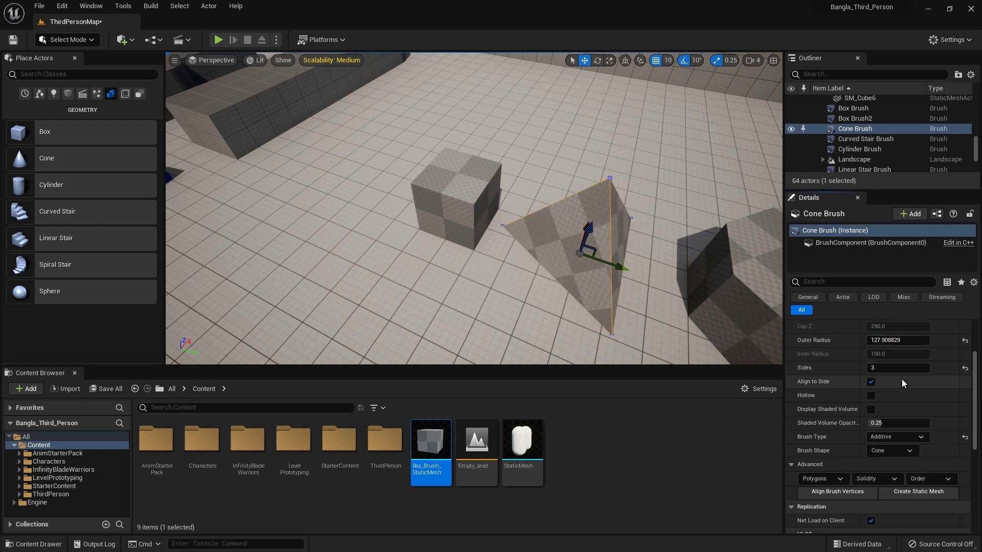
{"action": "left_click_drag", "start_coordinate": [889, 368], "coordinate": [890, 368]}
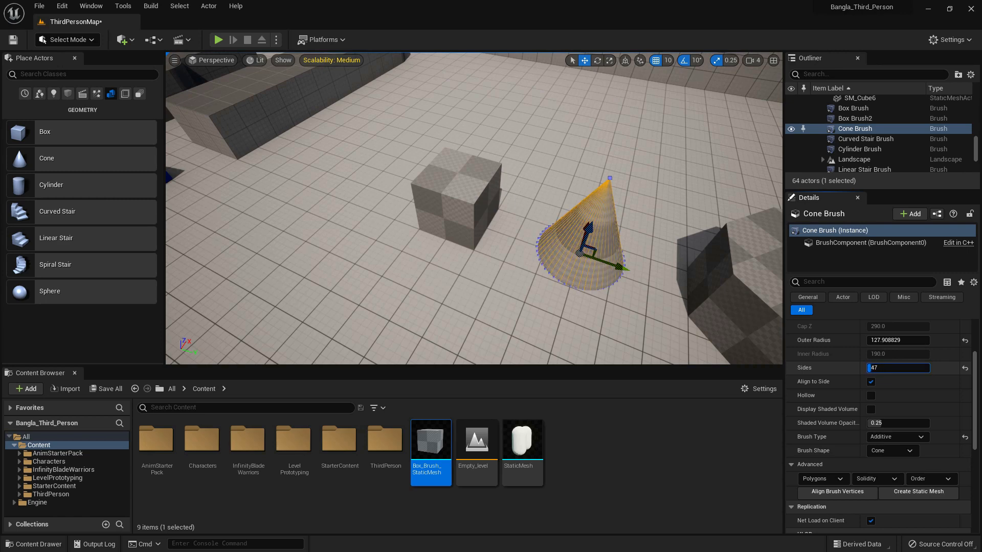
- Select the cylinder brush as a whole actor and set its sides to 20 and its outer radius to about 163.07
{"action": "mouse_move", "coordinate": [610, 282]}
{"action": "right_mouse_down"}
{"action": "mouse_move", "coordinate": [621, 285]}
{"action": "mouse_move", "coordinate": [610, 281]}
{"action": "right_mouse_up"}
{"action": "left_click", "coordinate": [558, 254]}
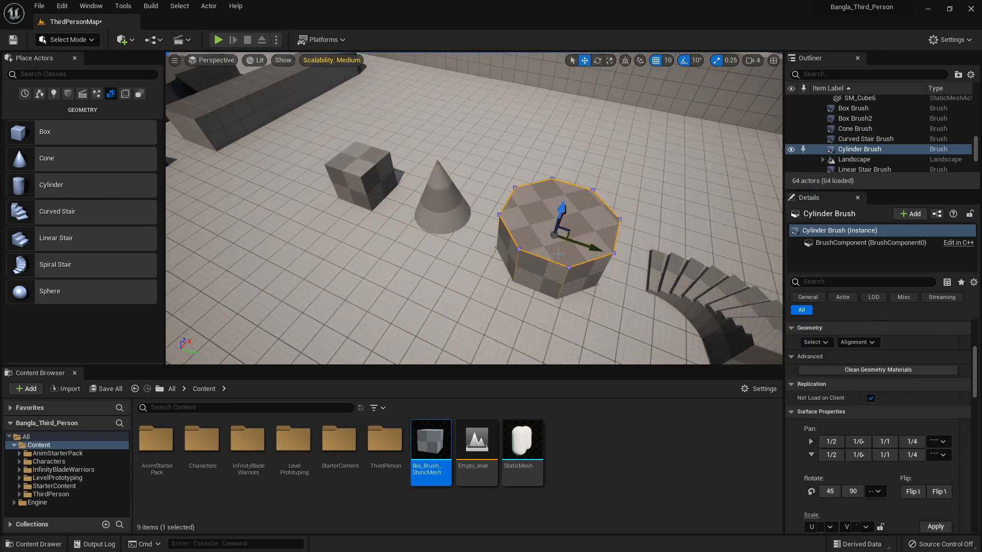
{"action": "left_click", "coordinate": [859, 149]}
{"action": "right_click_drag", "start_coordinate": [677, 202], "coordinate": [681, 204]}
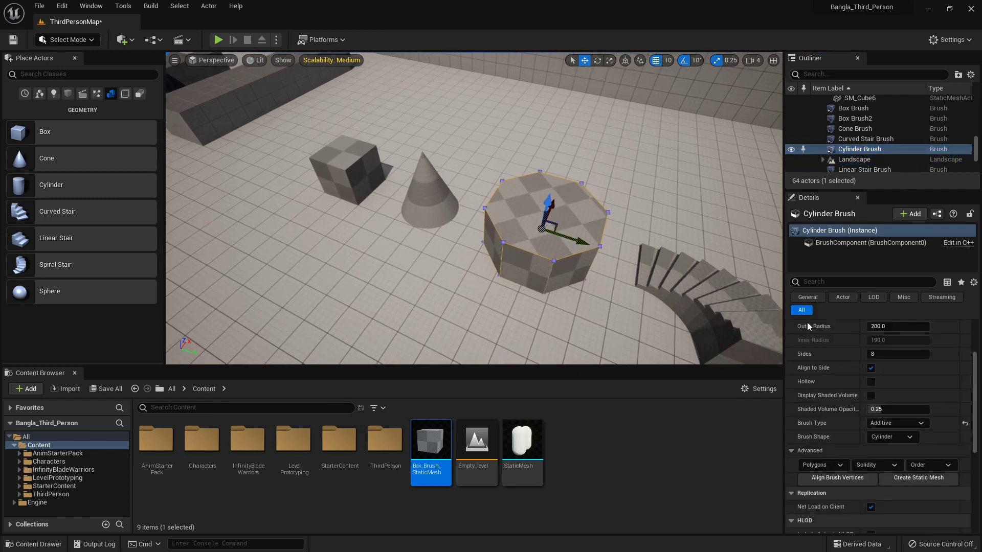
{"action": "left_click_drag", "start_coordinate": [898, 357], "coordinate": [921, 357]}
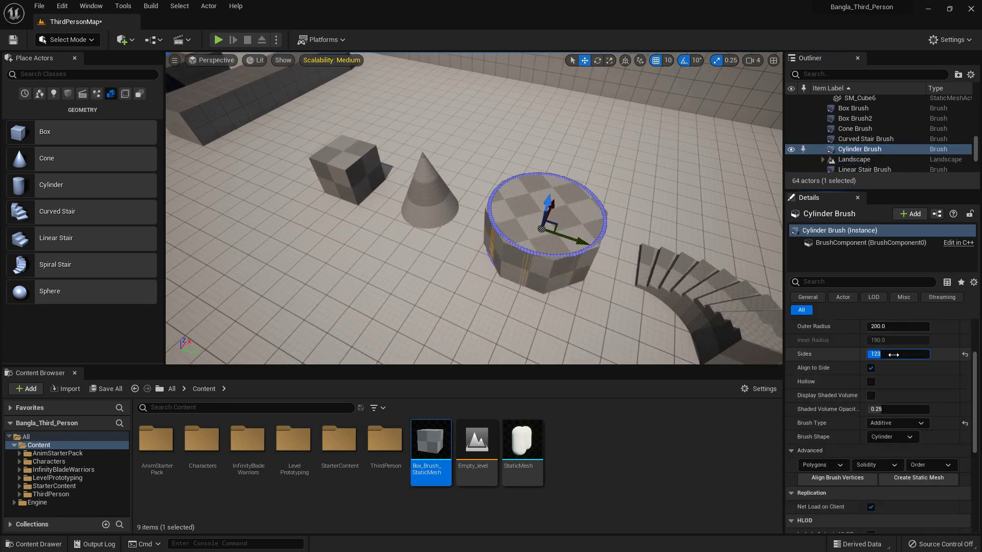
{"action": "type", "text": "20"}
{"action": "key", "text": "Return"}
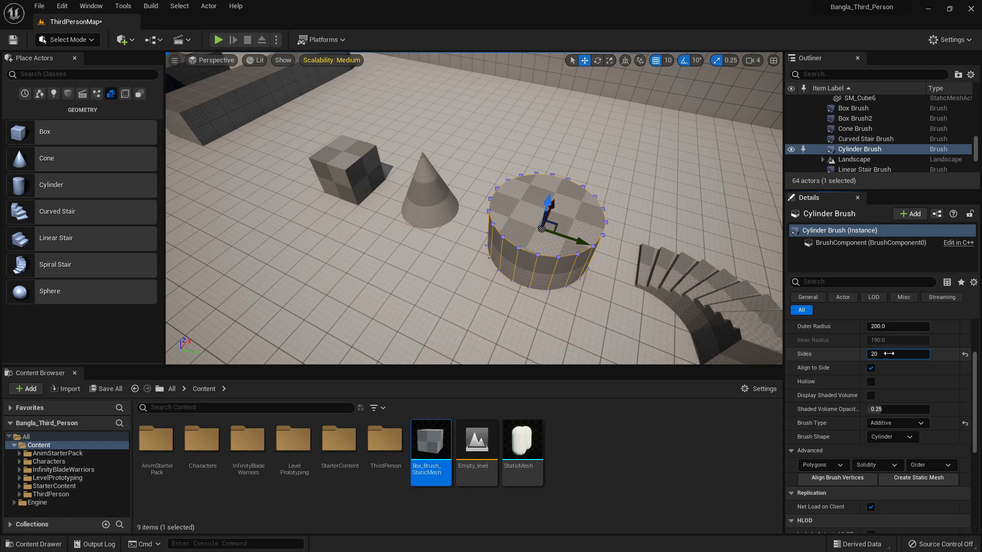
{"action": "mouse_move", "coordinate": [889, 327]}
{"action": "left_mouse_down"}
{"action": "mouse_move", "coordinate": [898, 327]}
{"action": "mouse_move", "coordinate": [882, 327]}
{"action": "left_mouse_up"}
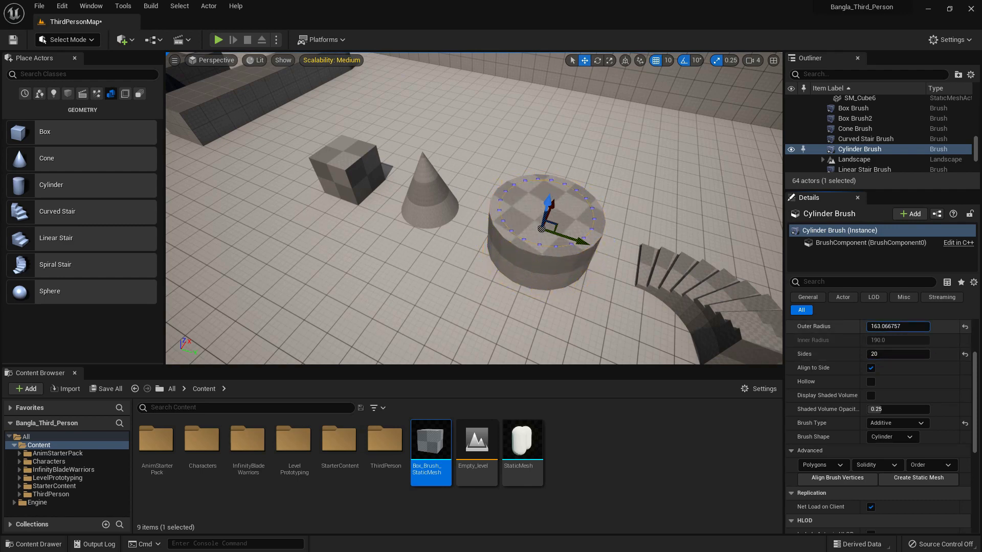
- Select the curved stair brush as a whole actor to show its brush settings
{"action": "right_click_drag", "start_coordinate": [641, 289], "coordinate": [660, 295]}
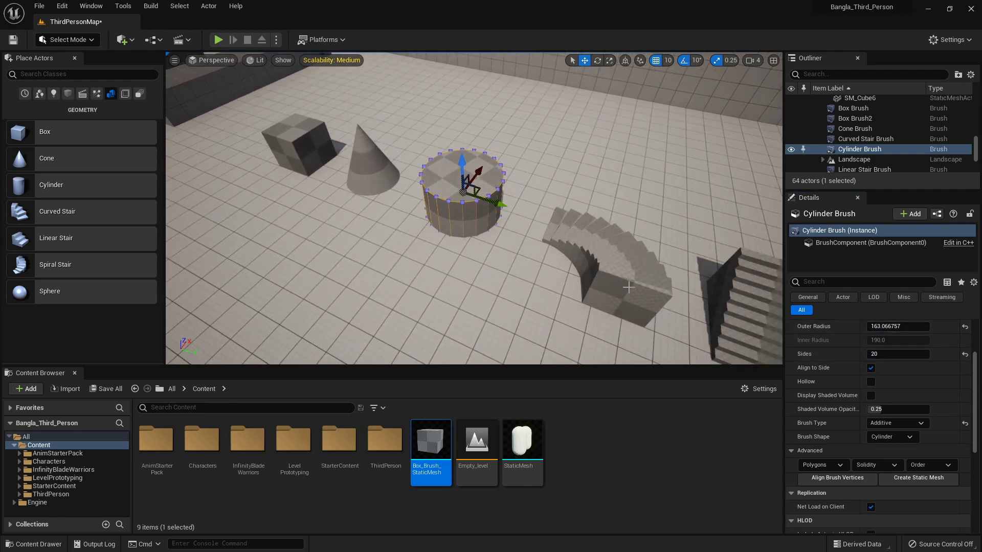
{"action": "left_click", "coordinate": [641, 289]}
{"action": "scroll", "coordinate": [890, 373], "scroll_direction": "up", "scroll_amount": 2}
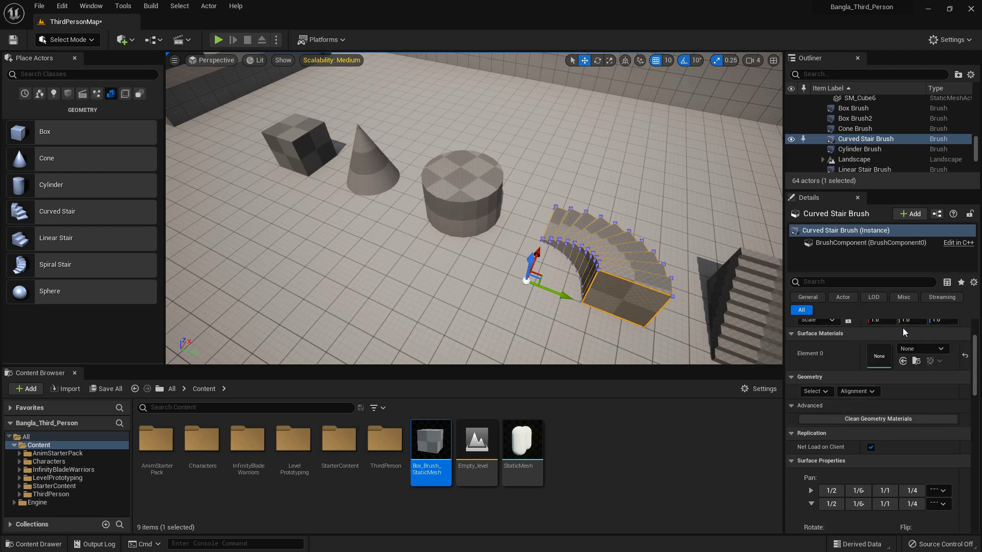
{"action": "left_click", "coordinate": [879, 149]}
{"action": "left_click", "coordinate": [866, 138]}
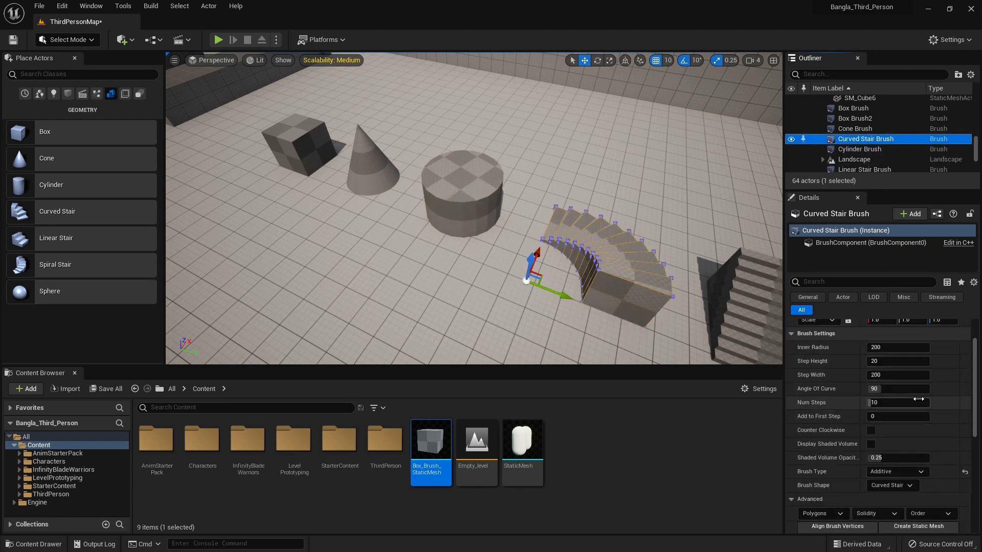
- Set the curved stair's inner radius to 203, step height to 15, step width to 122 and angle of curve to 360
{"action": "scroll", "coordinate": [919, 399], "scroll_direction": "up", "scroll_amount": 1}
{"action": "mouse_move", "coordinate": [882, 363]}
{"action": "left_mouse_down"}
{"action": "mouse_move", "coordinate": [907, 363]}
{"action": "mouse_move", "coordinate": [887, 363]}
{"action": "mouse_move", "coordinate": [892, 377]}
{"action": "left_mouse_up"}
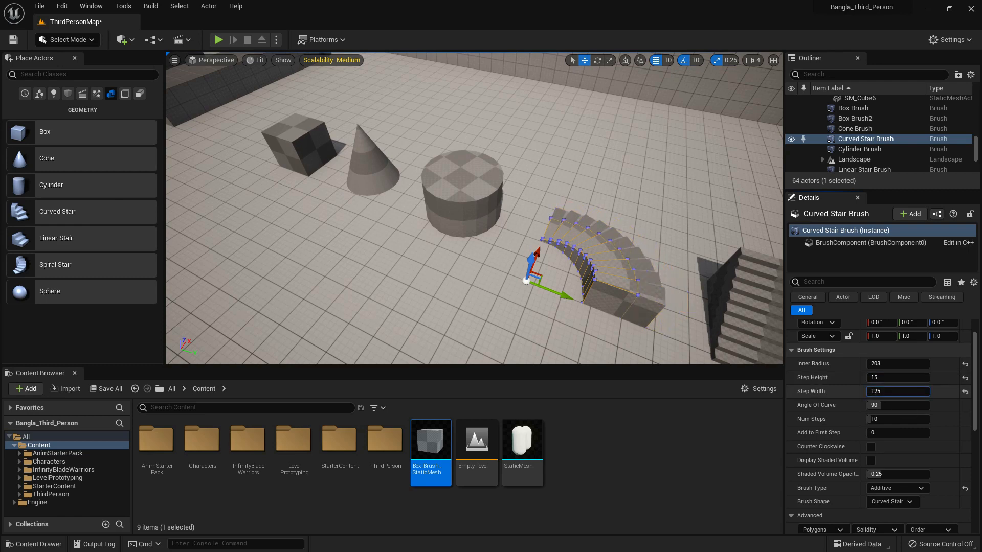
{"action": "mouse_move", "coordinate": [897, 391]}
{"action": "left_mouse_down"}
{"action": "mouse_move", "coordinate": [896, 408]}
{"action": "mouse_move", "coordinate": [906, 407]}
{"action": "mouse_move", "coordinate": [896, 407]}
{"action": "left_mouse_up"}
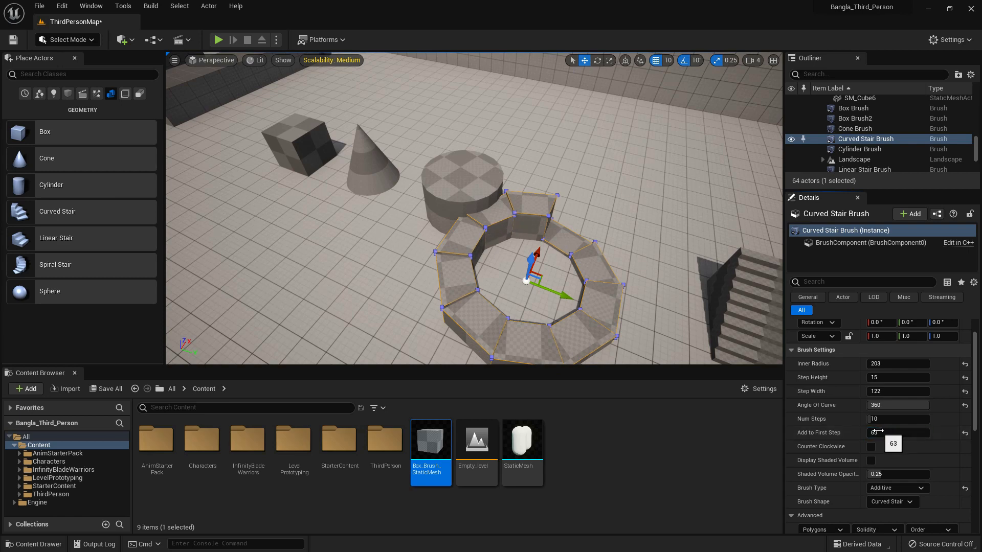
- Set the curved stair's number of steps to 35 and its Add to First Step value to 0
{"action": "mouse_move", "coordinate": [882, 419]}
{"action": "left_mouse_down"}
{"action": "mouse_move", "coordinate": [897, 433]}
{"action": "mouse_move", "coordinate": [894, 419]}
{"action": "mouse_move", "coordinate": [877, 419]}
{"action": "mouse_move", "coordinate": [890, 419]}
{"action": "left_mouse_up"}
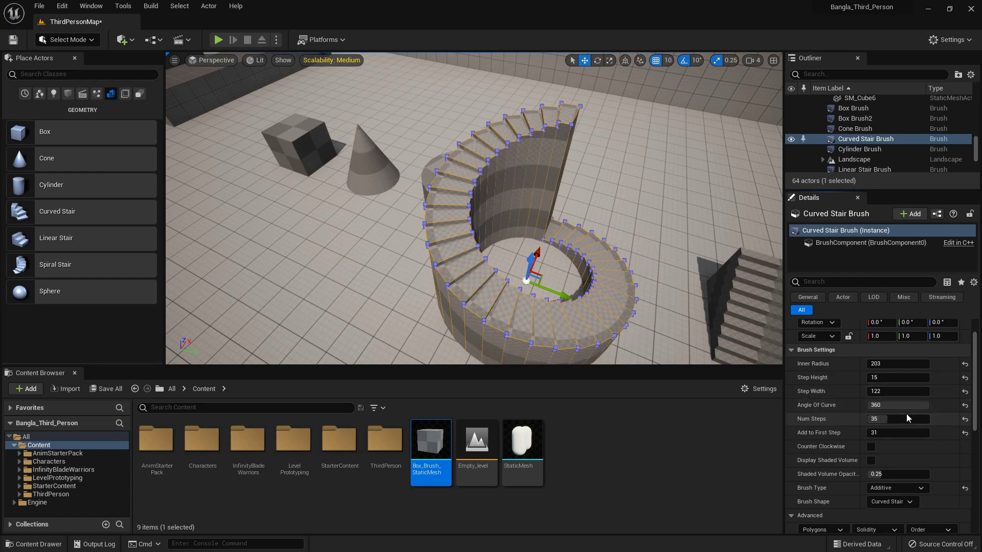
{"action": "left_click_drag", "start_coordinate": [894, 432], "coordinate": [888, 433]}
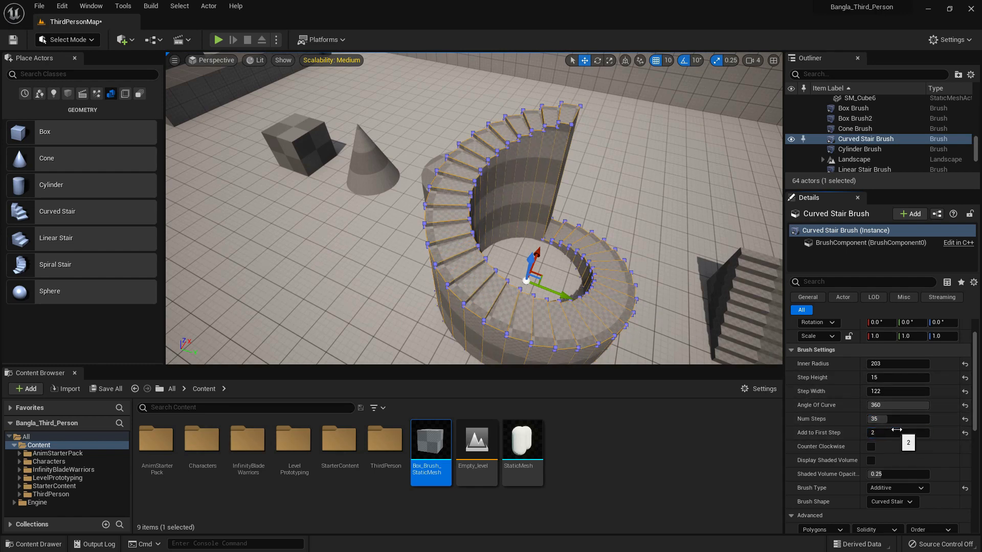
{"action": "scroll", "coordinate": [922, 434], "scroll_direction": "down", "scroll_amount": 2}
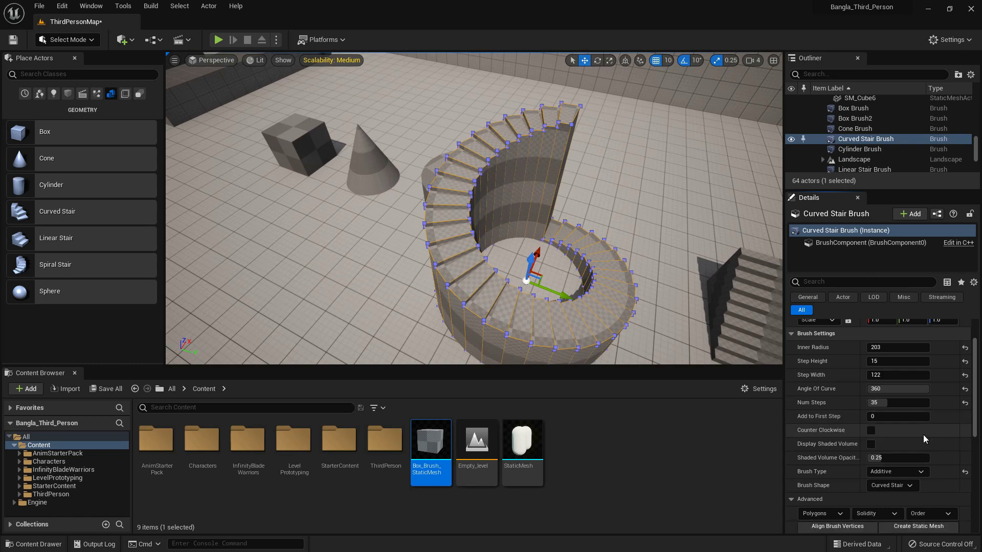
- Toggle the curved stair's Counter Clockwise option on and off, and switch its brush type to Subtractive and back to Additive
{"action": "left_click", "coordinate": [871, 414]}
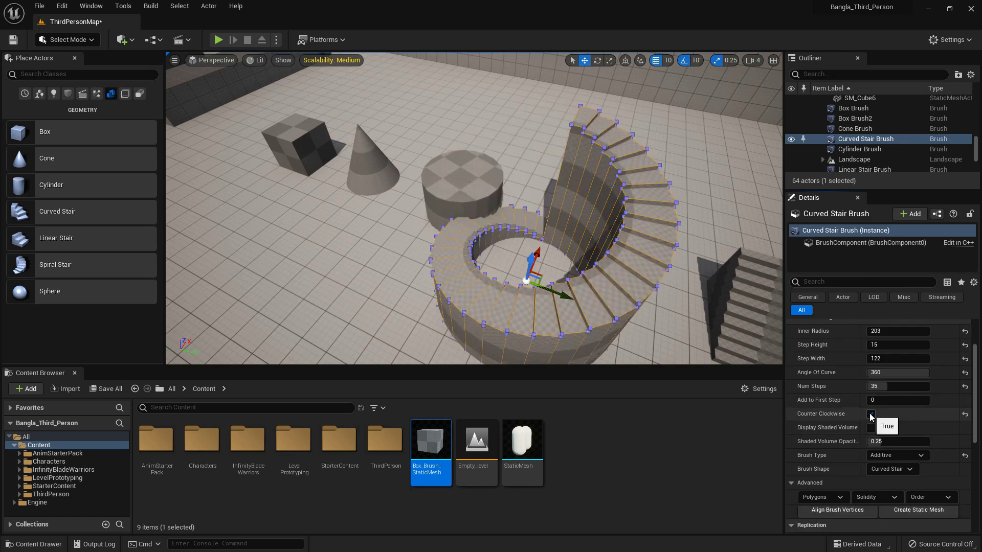
{"action": "left_click", "coordinate": [870, 414]}
{"action": "scroll", "coordinate": [917, 433], "scroll_direction": "down", "scroll_amount": 2}
{"action": "left_click", "coordinate": [909, 424]}
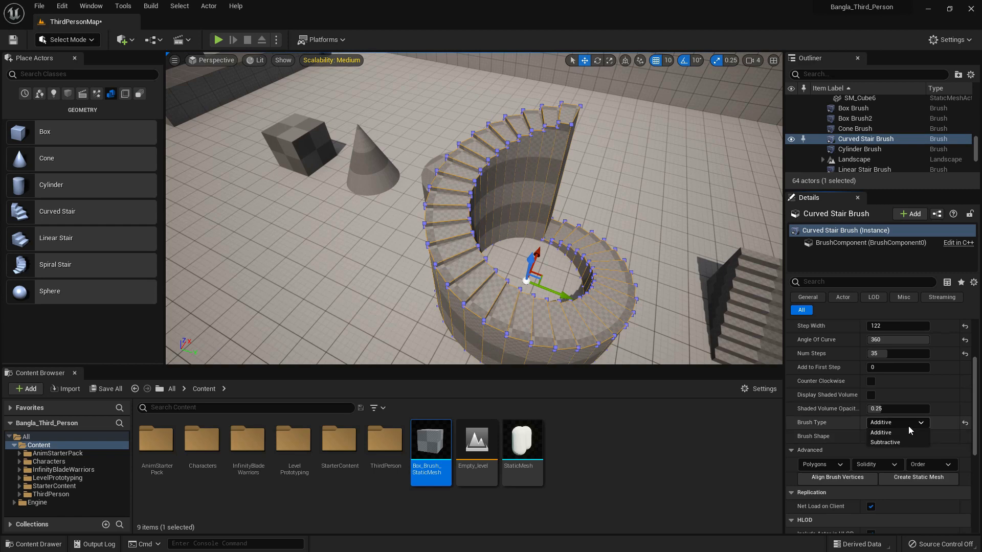
{"action": "left_click", "coordinate": [899, 442]}
{"action": "left_click", "coordinate": [873, 423]}
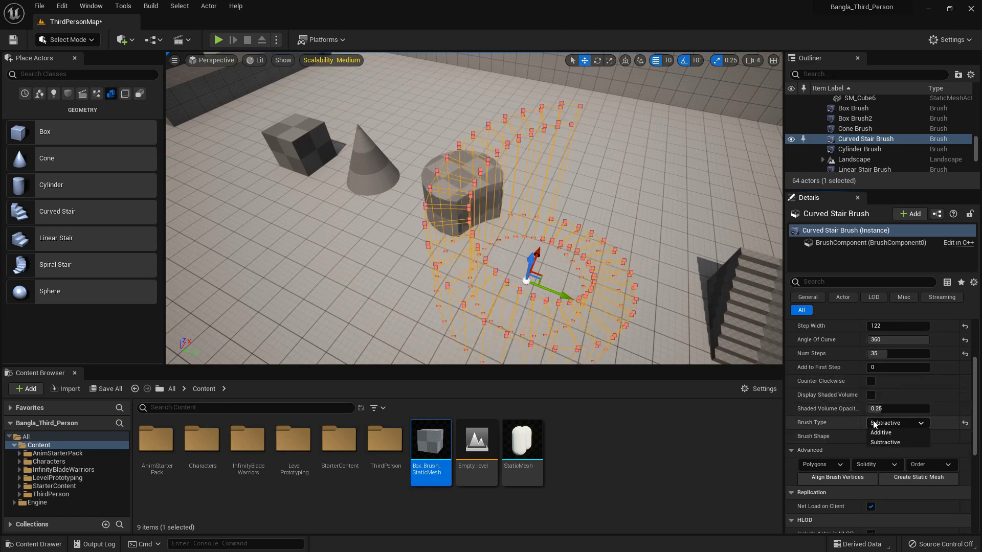
{"action": "left_click", "coordinate": [881, 432]}
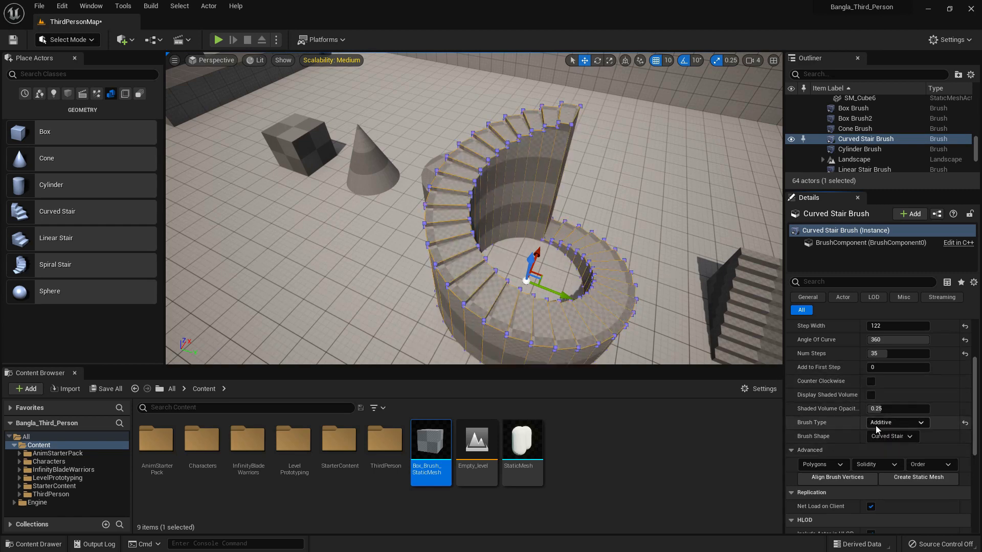
- Select the linear stair brush as a whole actor and set its step width to 127 and number of steps to 22
{"action": "right_click_drag", "start_coordinate": [629, 238], "coordinate": [639, 241]}
{"action": "left_click", "coordinate": [616, 267]}
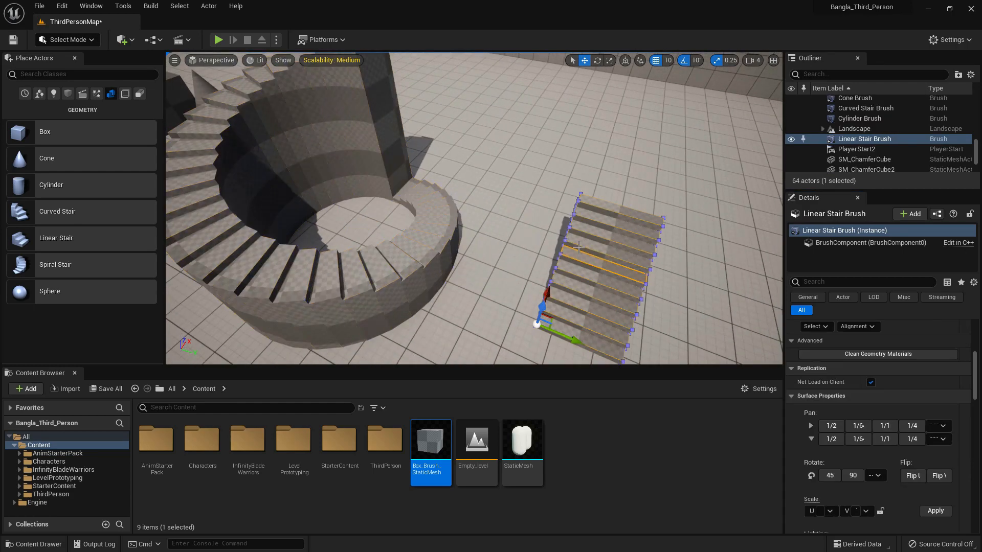
{"action": "left_click", "coordinate": [847, 150]}
{"action": "left_click", "coordinate": [859, 139]}
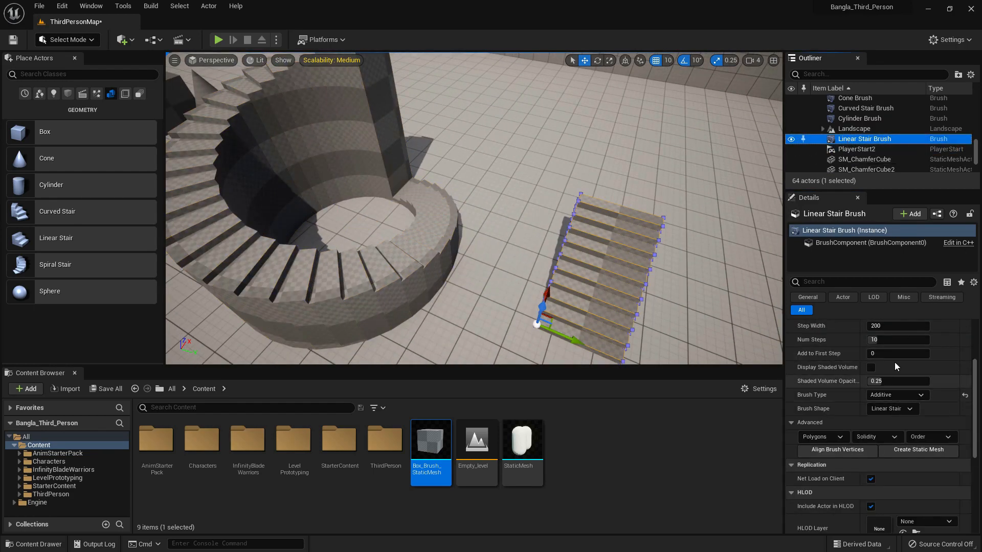
{"action": "left_click_drag", "start_coordinate": [889, 325], "coordinate": [852, 325]}
{"action": "left_click_drag", "start_coordinate": [903, 344], "coordinate": [921, 342]}
{"action": "scroll", "coordinate": [684, 261], "scroll_direction": "down", "scroll_amount": 6}
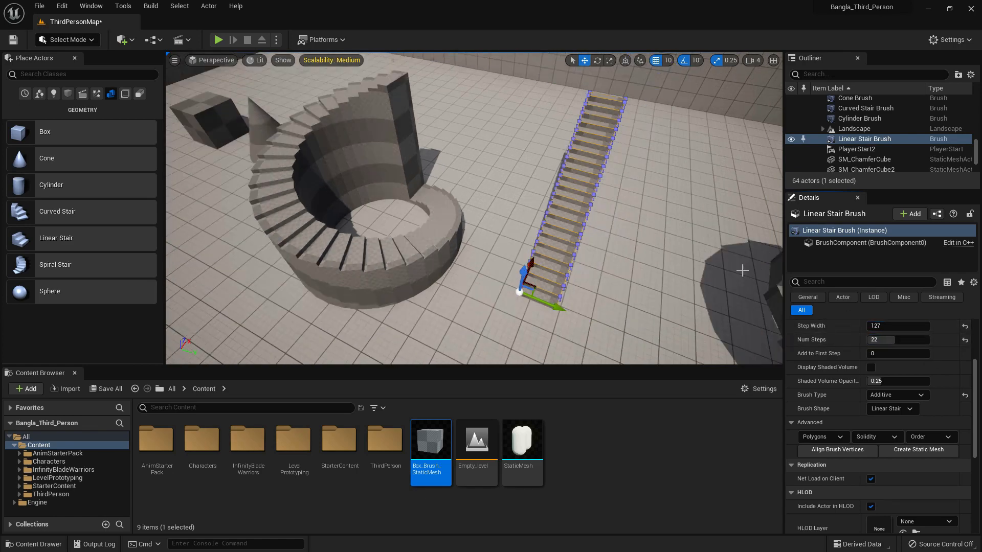
- Reset the linear stair's Add to First Step value to its default
{"action": "right_click_drag", "start_coordinate": [684, 261], "coordinate": [690, 265]}
{"action": "key", "text": "d"}
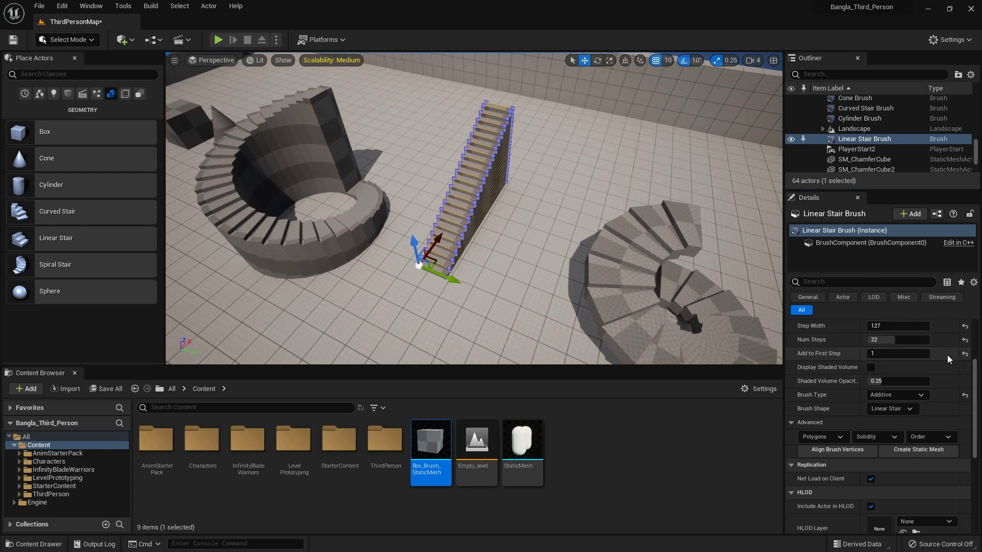
{"action": "left_click", "coordinate": [964, 353]}
- Select the spiral stair brush as a whole actor and focus on it to show its brush settings
{"action": "right_click_drag", "start_coordinate": [556, 286], "coordinate": [561, 285]}
{"action": "key", "text": "d"}
{"action": "left_click", "coordinate": [556, 285]}
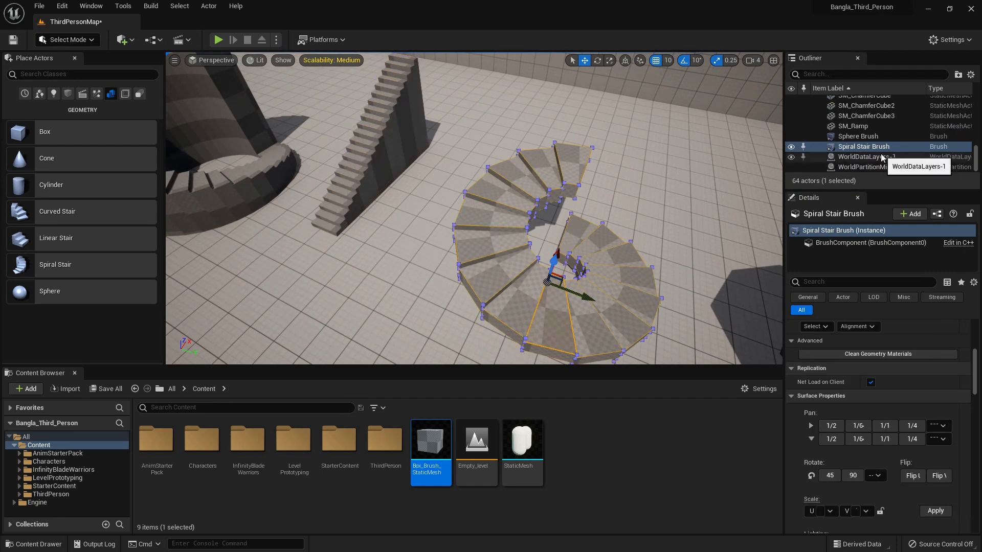
{"action": "double_click", "coordinate": [863, 147]}
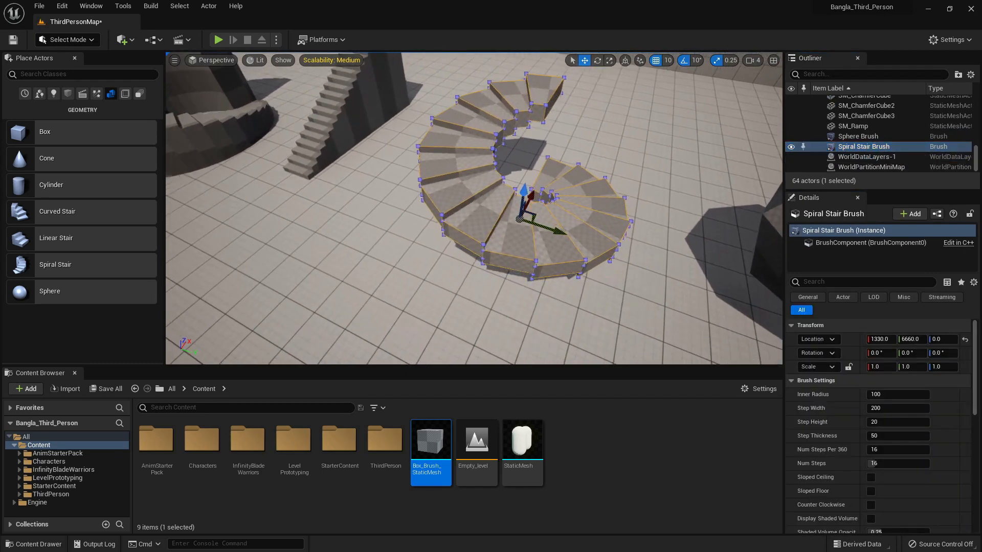
- Set the spiral stair's inner radius to 128, step width 171, step height 19, thickness 34, steps per 360 to 23 and number of steps to 64
{"action": "left_click_drag", "start_coordinate": [892, 394], "coordinate": [875, 409]}
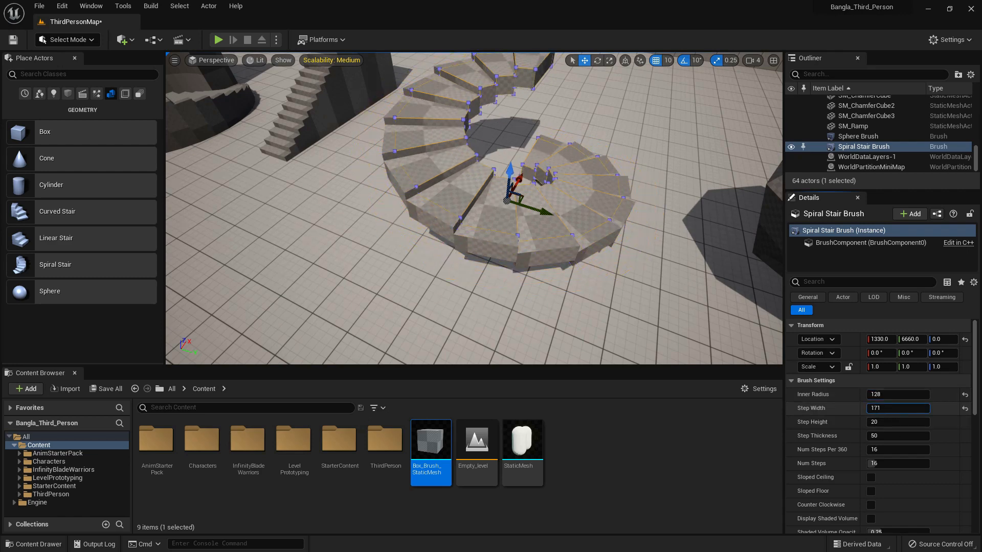
{"action": "left_click_drag", "start_coordinate": [890, 421], "coordinate": [883, 437]}
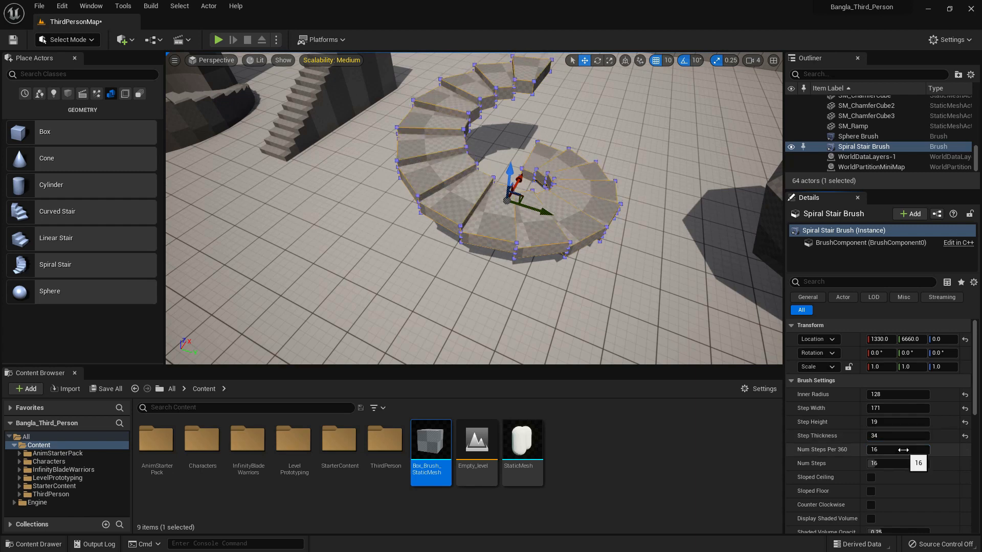
{"action": "left_click_drag", "start_coordinate": [898, 451], "coordinate": [927, 463]}
{"action": "scroll", "coordinate": [648, 268], "scroll_direction": "down", "scroll_amount": 6}
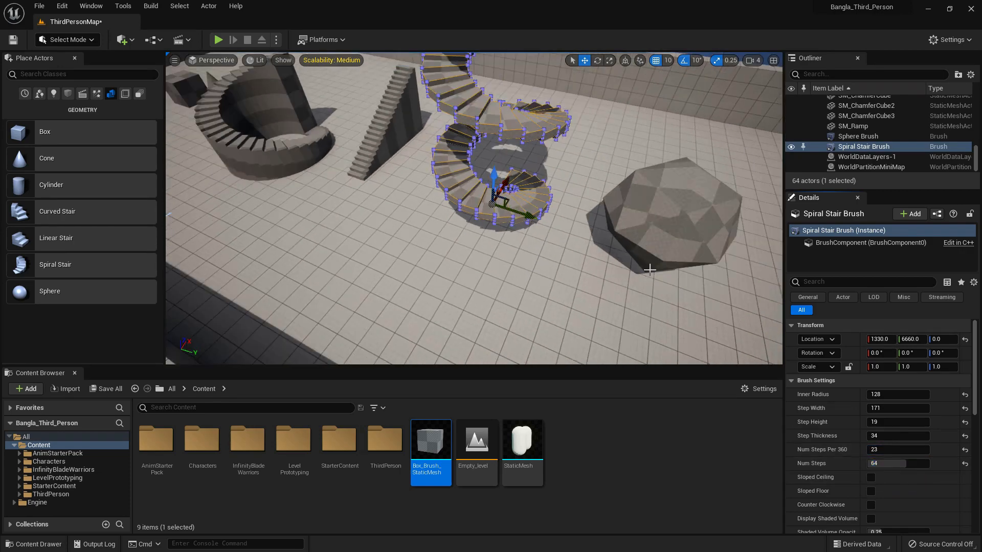
- Select the sphere brush as a whole actor to show its brush settings
{"action": "scroll", "coordinate": [648, 266], "scroll_direction": "down", "scroll_amount": 5}
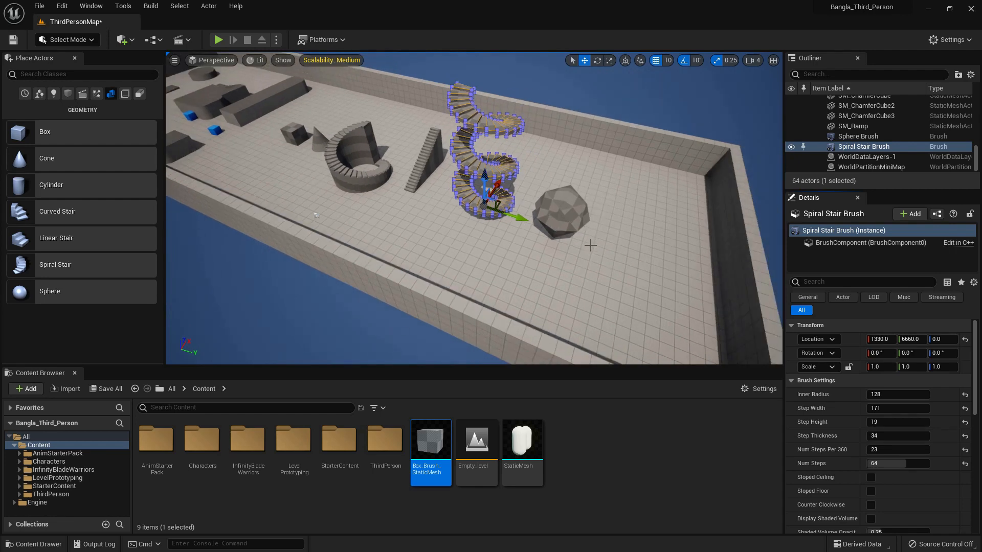
{"action": "scroll", "coordinate": [591, 239], "scroll_direction": "up", "scroll_amount": 5}
{"action": "scroll", "coordinate": [908, 450], "scroll_direction": "down", "scroll_amount": 5}
{"action": "scroll", "coordinate": [909, 449], "scroll_direction": "down", "scroll_amount": 1}
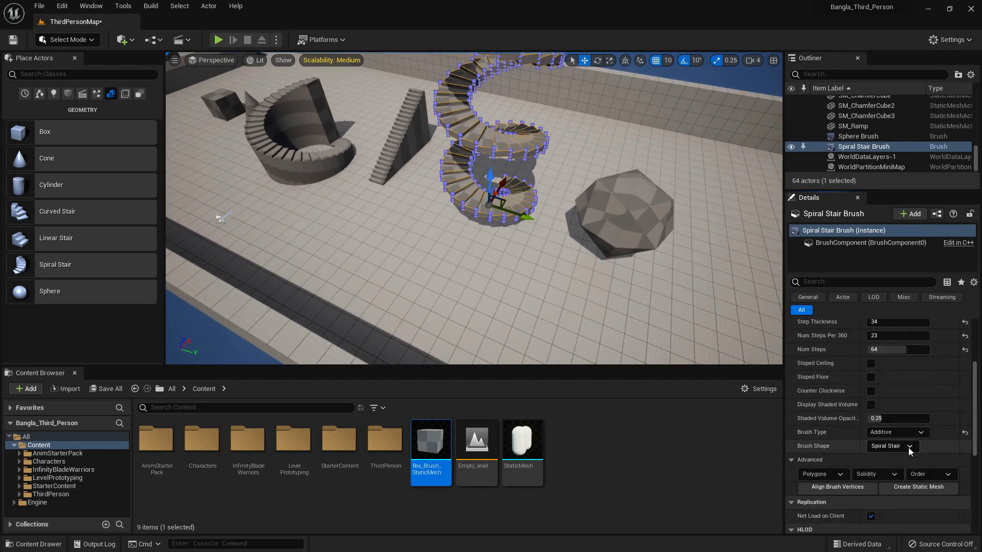
{"action": "scroll", "coordinate": [622, 283], "scroll_direction": "down", "scroll_amount": 3}
{"action": "left_click", "coordinate": [594, 224]}
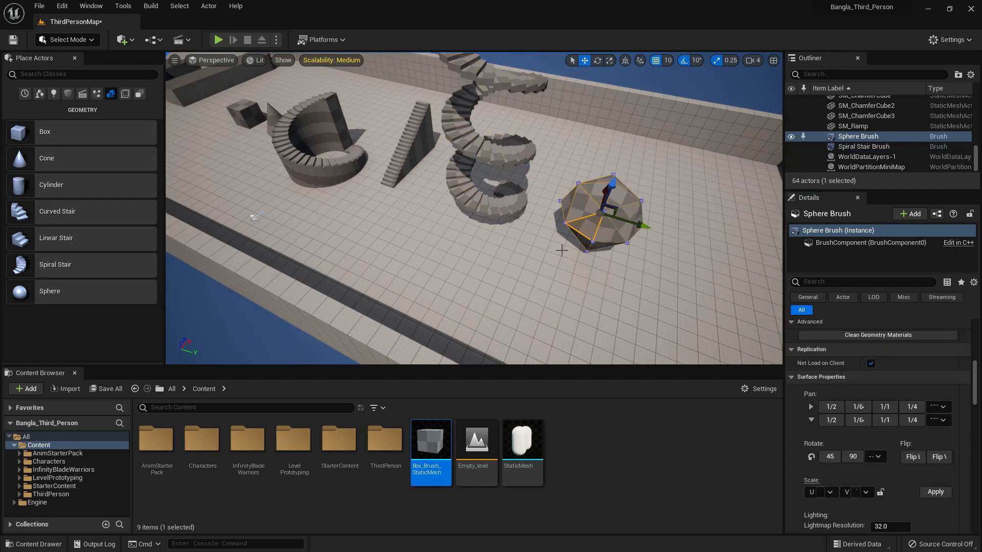
{"action": "left_click", "coordinate": [890, 146]}
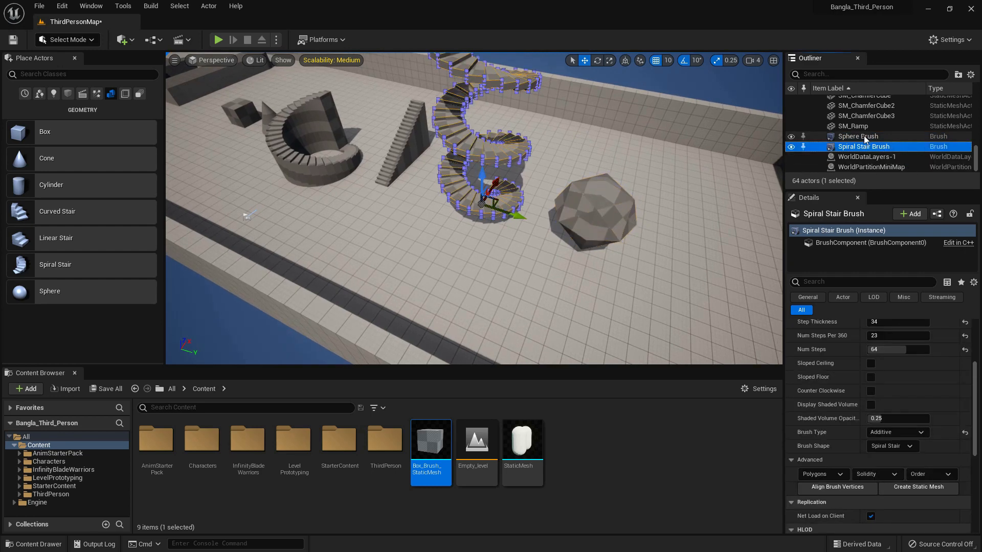
{"action": "left_click", "coordinate": [864, 137]}
- Set the sphere brush's tessellation to 3
{"action": "scroll", "coordinate": [911, 366], "scroll_direction": "up", "scroll_amount": 2}
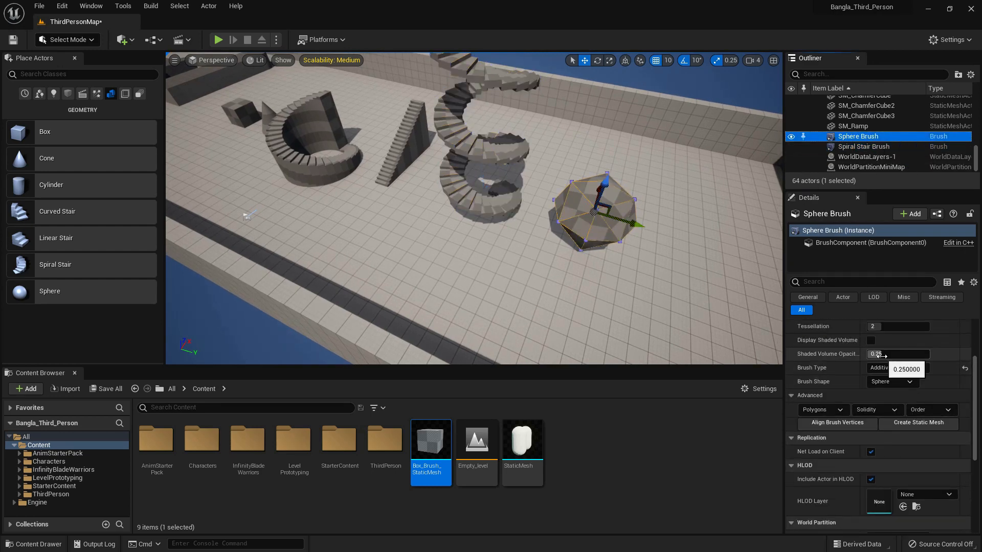
{"action": "scroll", "coordinate": [884, 355], "scroll_direction": "up", "scroll_amount": 2}
{"action": "left_click_drag", "start_coordinate": [883, 359], "coordinate": [895, 359]}
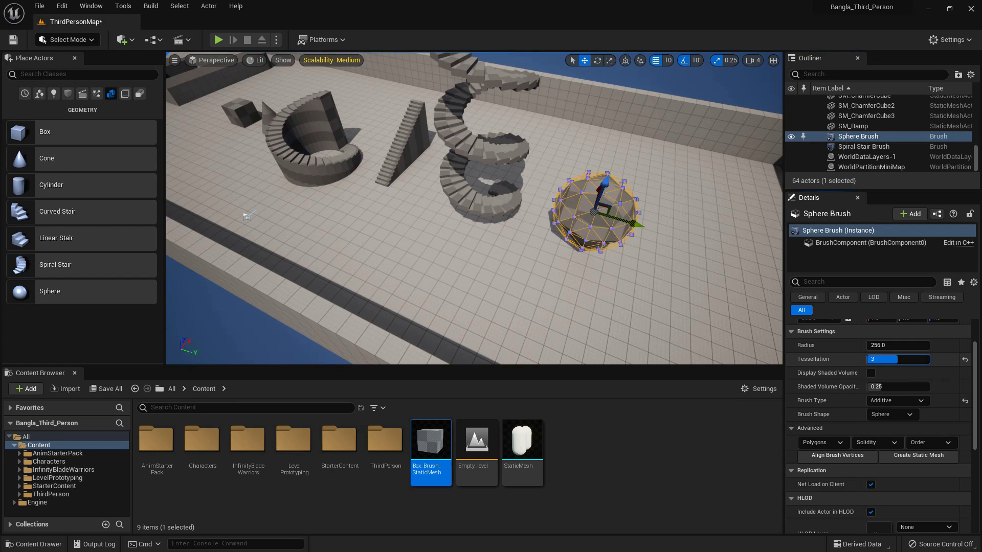
- Set the sphere brush's tessellation to 5
{"action": "scroll", "coordinate": [678, 268], "scroll_direction": "up", "scroll_amount": 2}
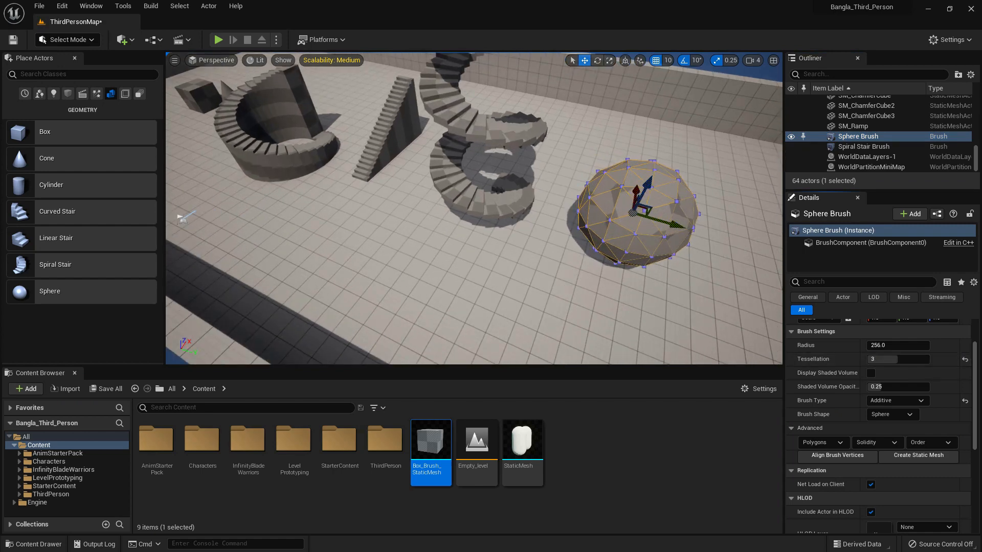
{"action": "right_click_drag", "start_coordinate": [678, 268], "coordinate": [682, 269]}
{"action": "left_click_drag", "start_coordinate": [900, 360], "coordinate": [929, 360]}
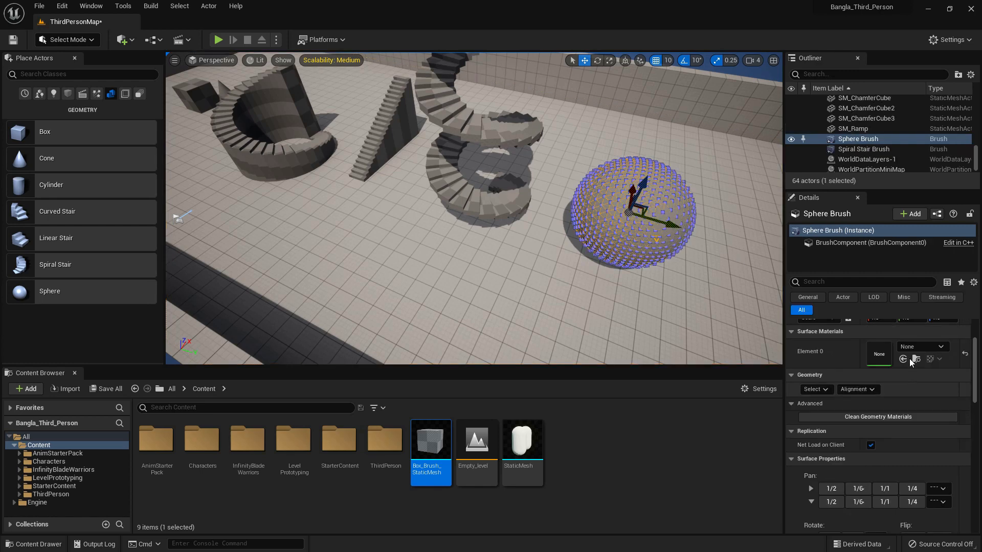
- Reselect the sphere brush as a whole actor and set its radius to about 222.72 and tessellation to 3
{"action": "left_click", "coordinate": [857, 148]}
{"action": "left_click", "coordinate": [854, 142]}
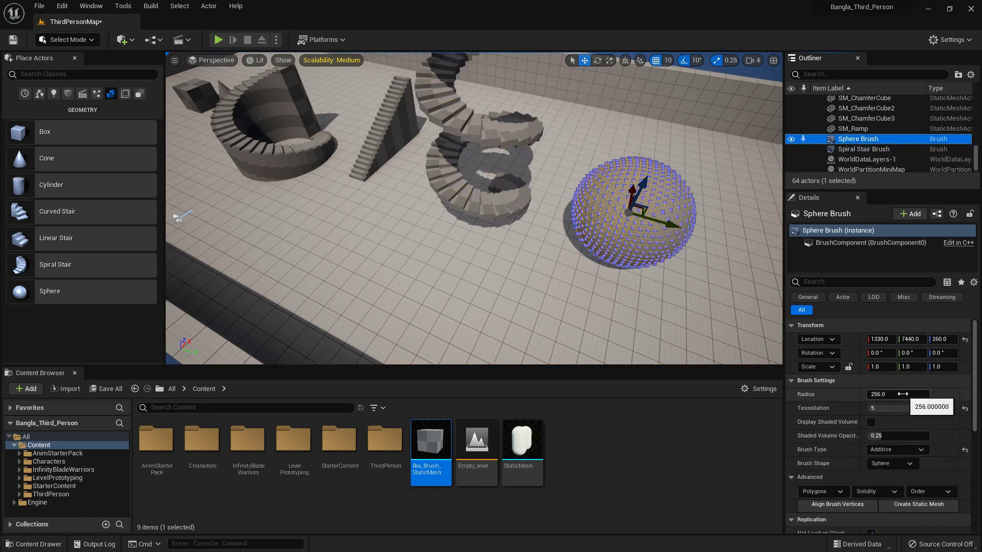
{"action": "left_click_drag", "start_coordinate": [902, 396], "coordinate": [879, 396]}
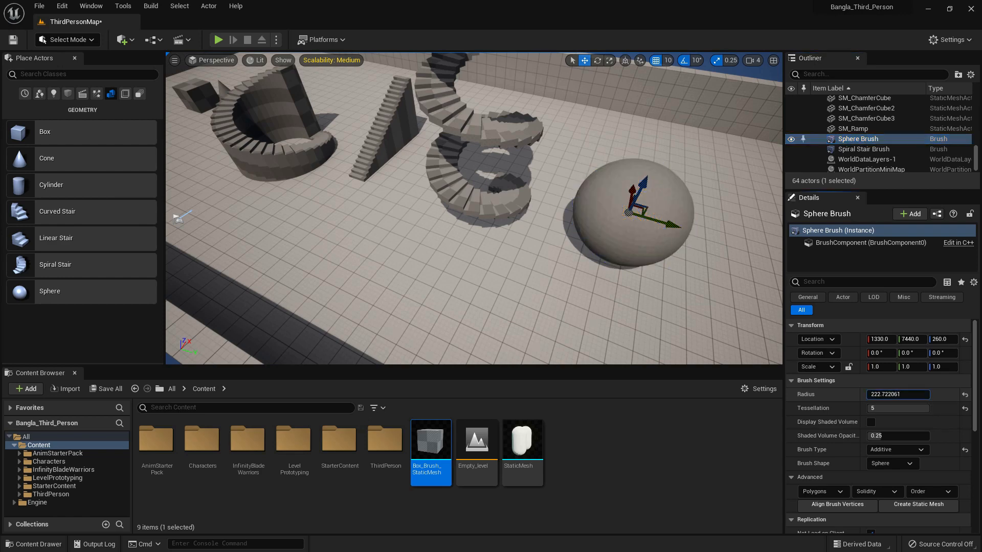
{"action": "left_click_drag", "start_coordinate": [900, 408], "coordinate": [887, 408]}
- Select the box brush beside the cone as a whole actor and move it along X to 2150
{"action": "mouse_move", "coordinate": [733, 316]}
{"action": "left_mouse_down"}
{"action": "mouse_move", "coordinate": [670, 278]}
{"action": "mouse_move", "coordinate": [577, 251]}
{"action": "left_mouse_up"}
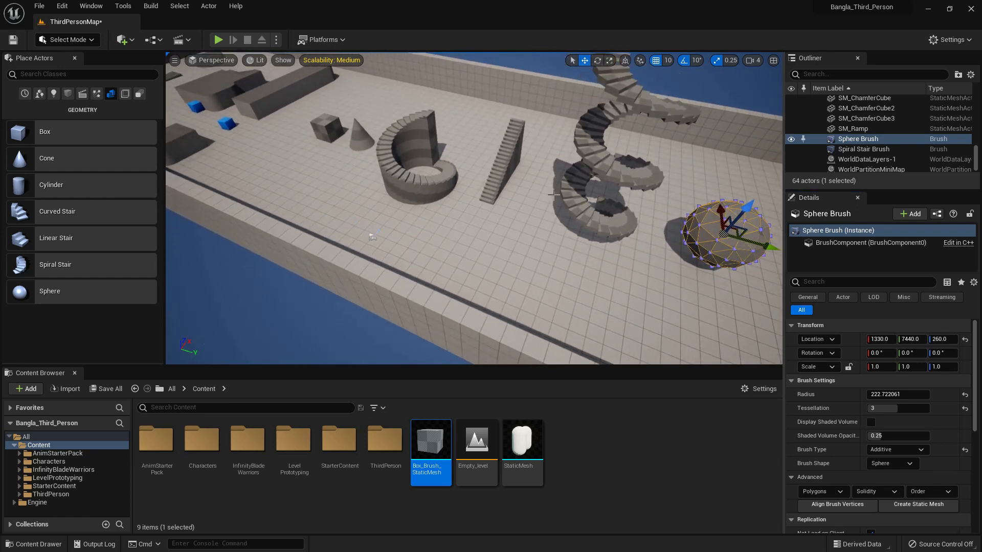
{"action": "mouse_move", "coordinate": [412, 199]}
{"action": "left_mouse_down"}
{"action": "mouse_move", "coordinate": [529, 188]}
{"action": "mouse_move", "coordinate": [527, 204]}
{"action": "mouse_move", "coordinate": [521, 192]}
{"action": "mouse_move", "coordinate": [374, 164]}
{"action": "left_mouse_up"}
{"action": "left_click", "coordinate": [375, 164]}
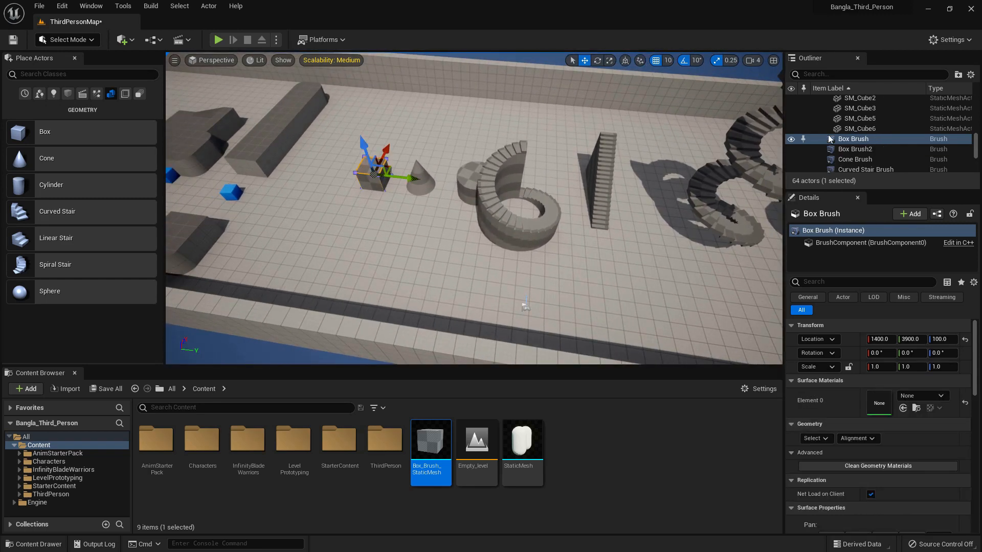
{"action": "left_click", "coordinate": [859, 139]}
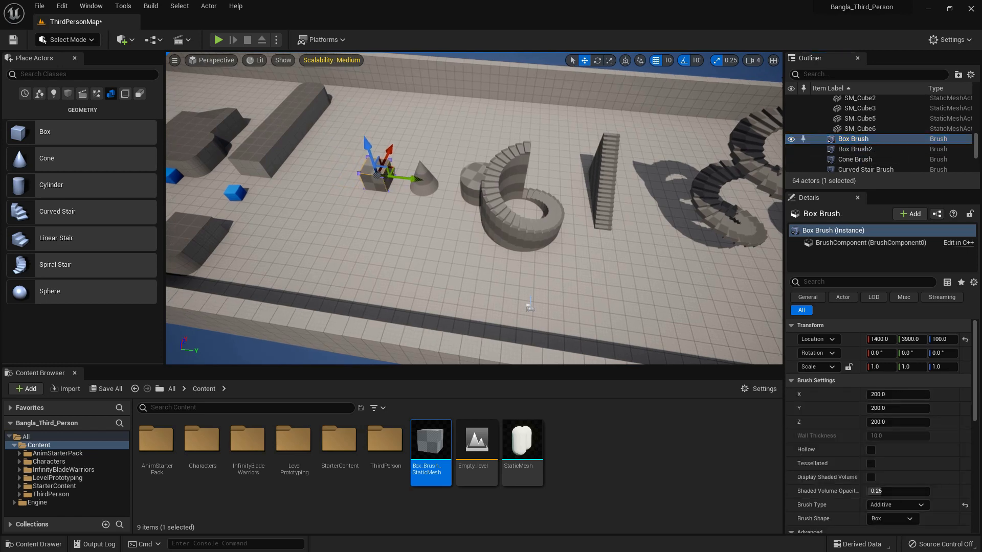
{"action": "key", "text": "F11"}
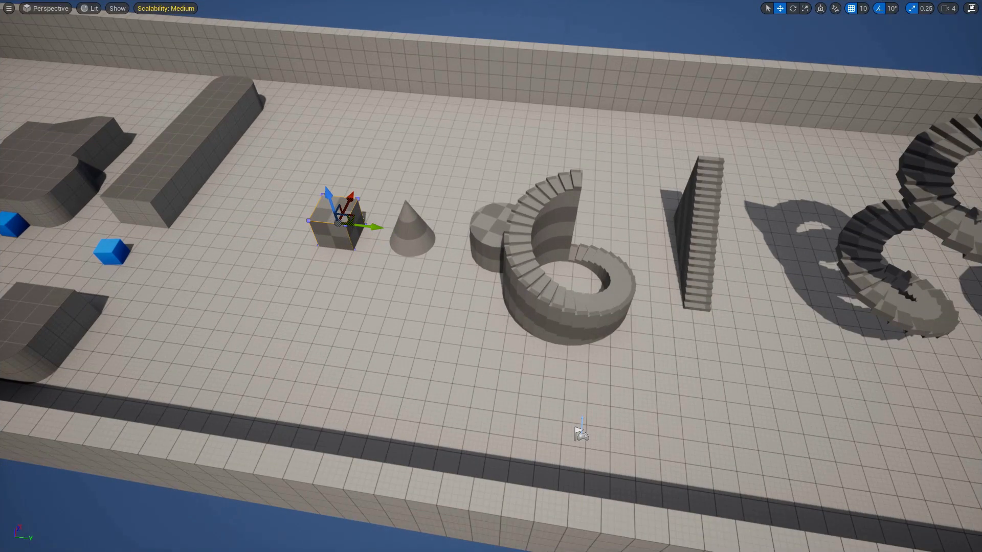
{"action": "middle_click_drag", "start_coordinate": [555, 211], "coordinate": [519, 205]}
{"action": "left_click_drag", "start_coordinate": [386, 202], "coordinate": [415, 122]}
{"action": "key", "text": "f"}
{"action": "scroll", "coordinate": [646, 243], "scroll_direction": "down", "scroll_amount": 6}
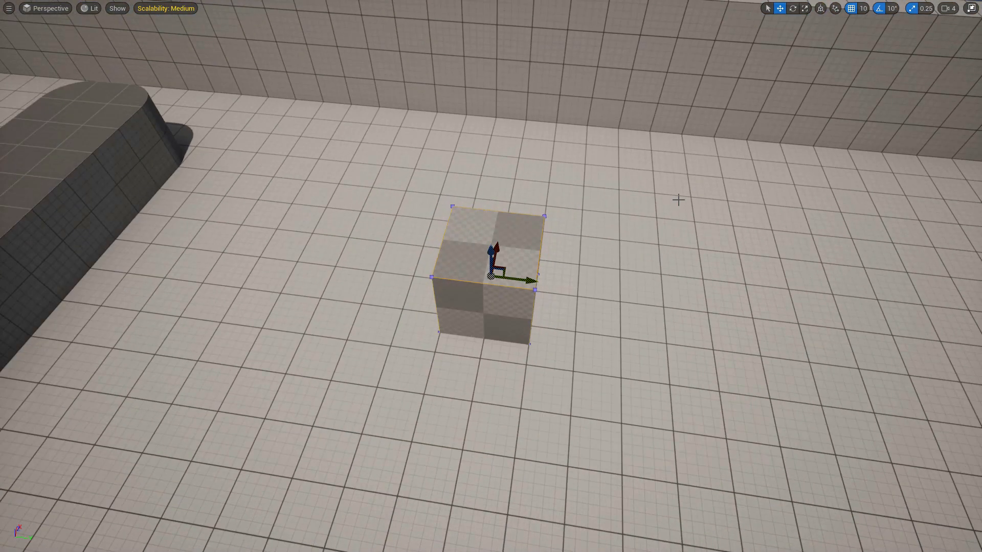
- Reshape the box brush into a thin wall with X about 51.23 and Y about 911.8
{"action": "key", "text": "F11"}
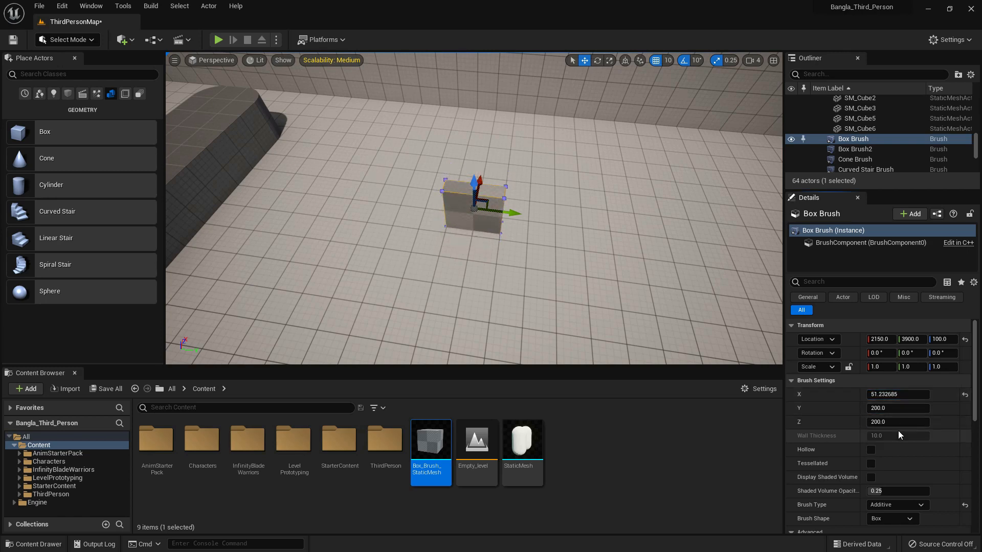
{"action": "left_click_drag", "start_coordinate": [898, 408], "coordinate": [946, 408]}
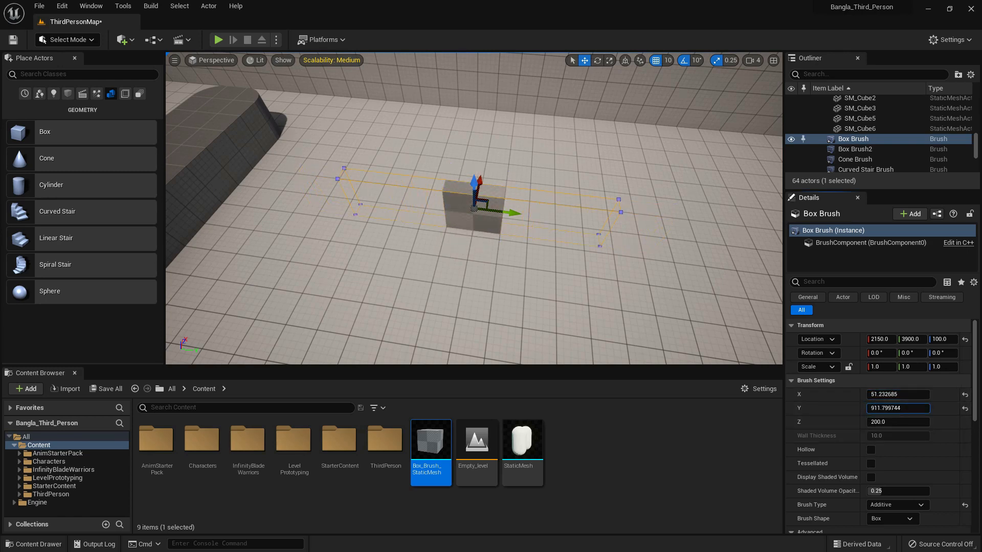
{"action": "mouse_move", "coordinate": [600, 259]}
{"action": "right_mouse_down"}
{"action": "mouse_move", "coordinate": [662, 256]}
{"action": "mouse_move", "coordinate": [700, 205]}
{"action": "right_mouse_up"}
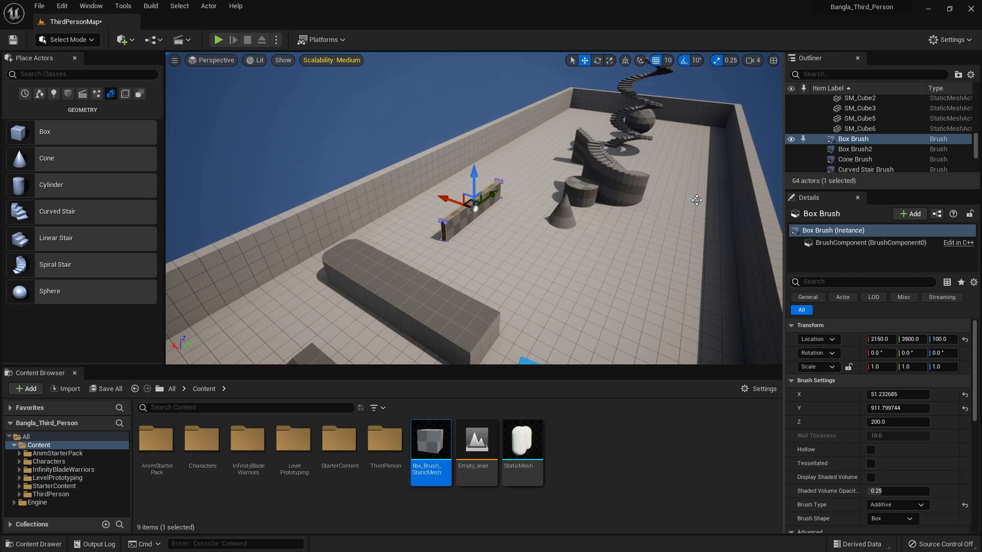
- Move the player start in front of the box brush wall, to X 2000 and Y 3850, and focus on it
{"action": "left_click", "coordinate": [696, 200]}
{"action": "left_click_drag", "start_coordinate": [696, 200], "coordinate": [511, 197]}
{"action": "left_click_drag", "start_coordinate": [425, 195], "coordinate": [434, 203]}
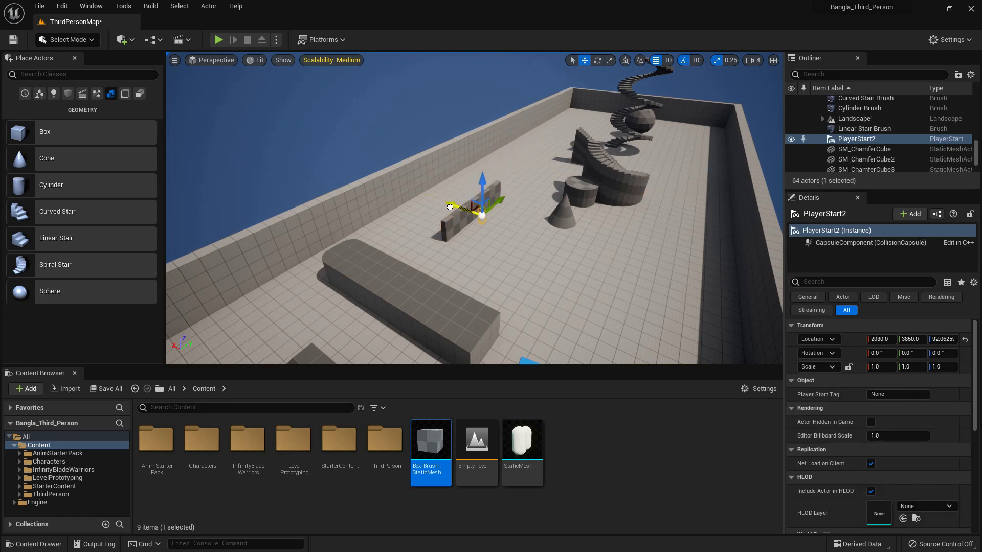
{"action": "key", "text": "f"}
{"action": "left_click_drag", "start_coordinate": [578, 211], "coordinate": [614, 241], "text": "alt"}
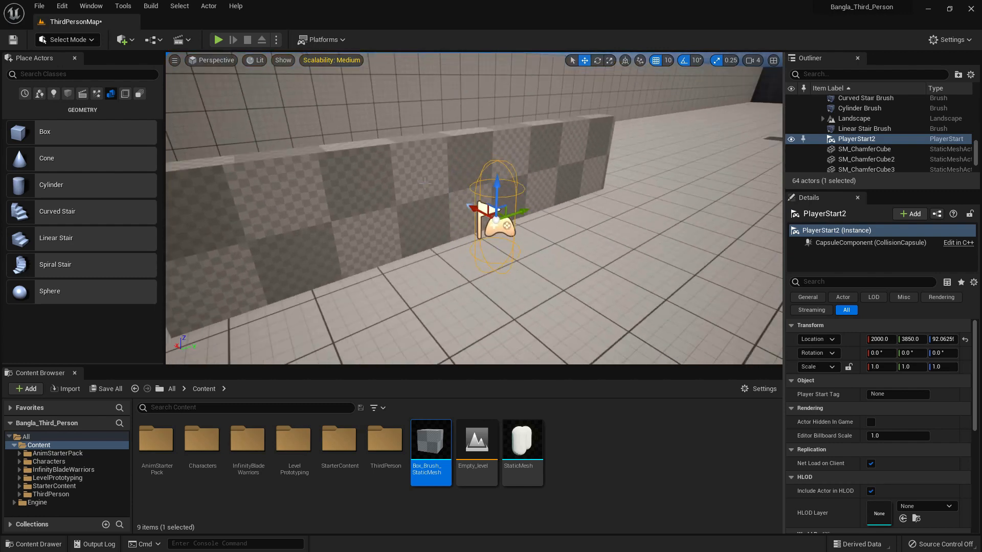
{"action": "left_click", "coordinate": [580, 211]}
- Select the box brush wall as a whole actor and set its Y to about 960.98 and Z to 350
{"action": "scroll", "coordinate": [593, 221], "scroll_direction": "down", "scroll_amount": 4}
{"action": "left_click", "coordinate": [859, 139]}
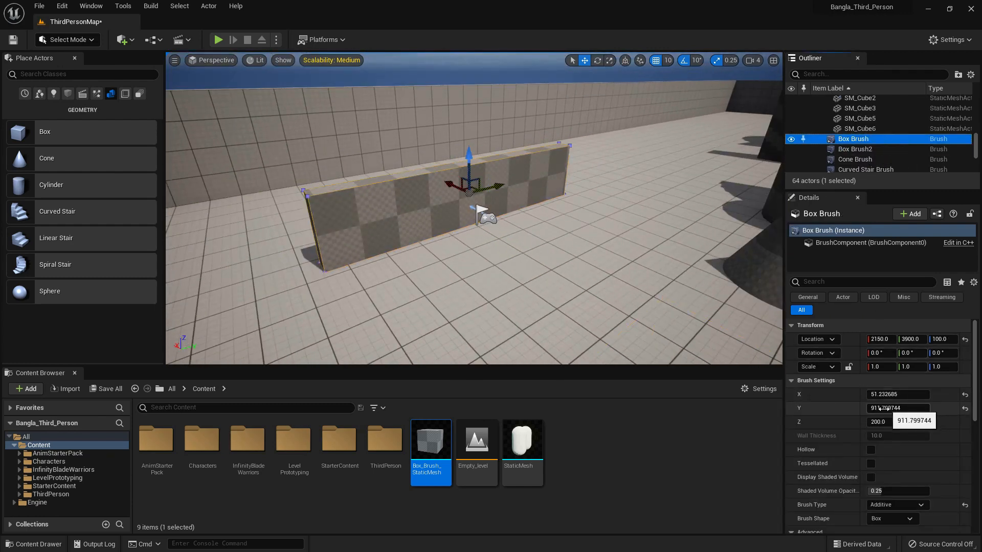
{"action": "mouse_move", "coordinate": [883, 408]}
{"action": "left_mouse_down"}
{"action": "mouse_move", "coordinate": [912, 408]}
{"action": "mouse_move", "coordinate": [892, 422]}
{"action": "mouse_move", "coordinate": [930, 421]}
{"action": "left_mouse_up"}
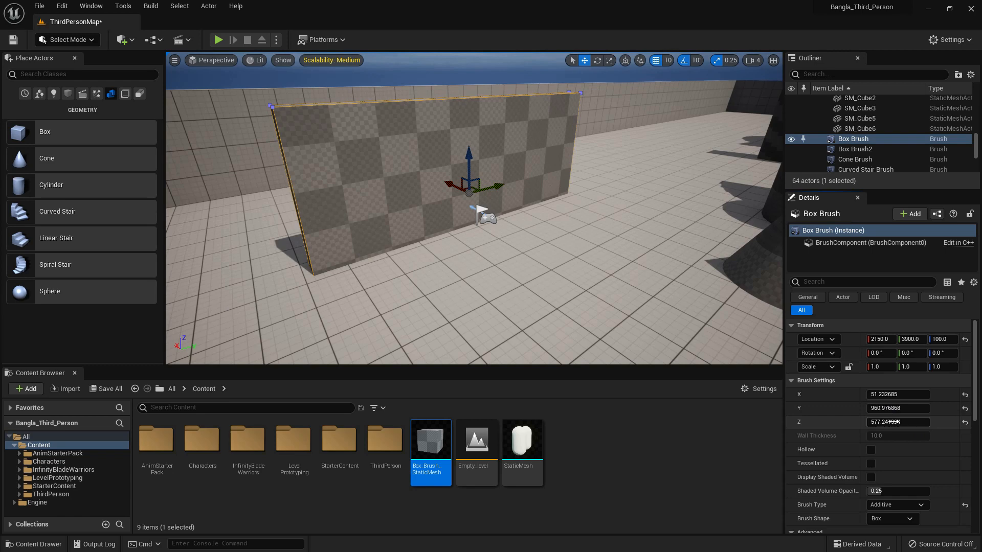
{"action": "type", "text": "3"}
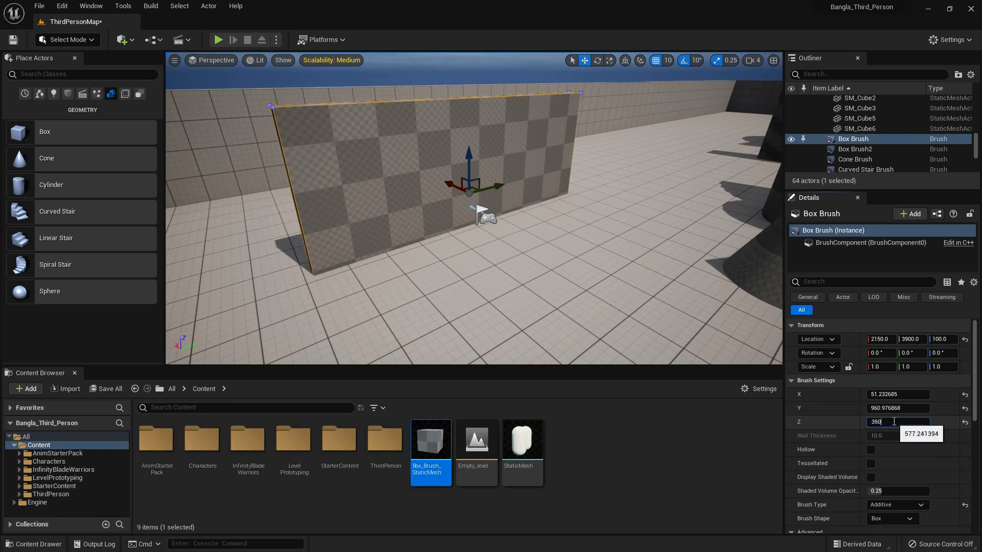
{"action": "type", "text": "50"}
{"action": "key", "text": "Return"}
- Raise the box brush wall to Z location 180 so it stands on the floor
{"action": "mouse_move", "coordinate": [467, 157]}
{"action": "left_mouse_down"}
{"action": "mouse_move", "coordinate": [471, 115]}
{"action": "mouse_move", "coordinate": [479, 128]}
{"action": "left_mouse_up"}
{"action": "scroll", "coordinate": [568, 241], "scroll_direction": "down", "scroll_amount": 1}
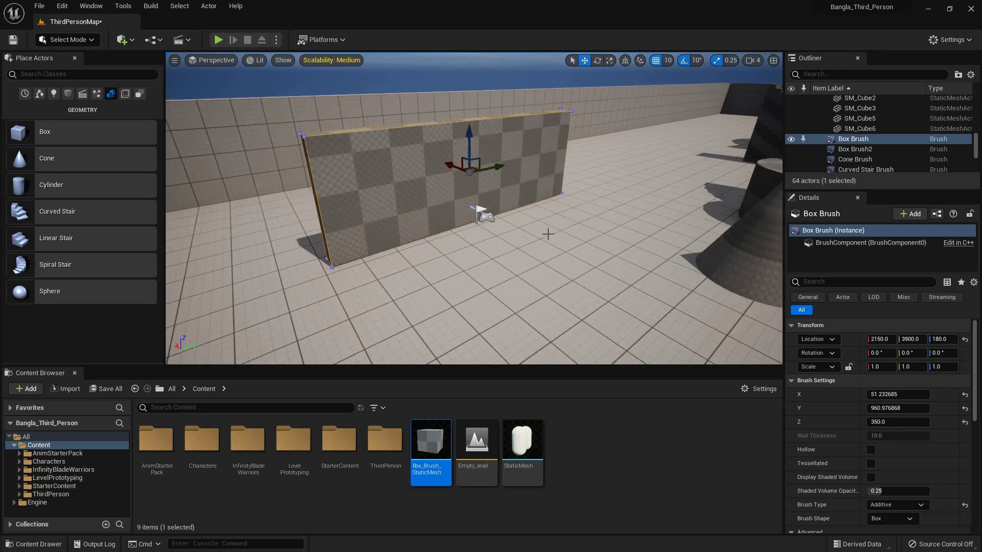
{"action": "scroll", "coordinate": [535, 276], "scroll_direction": "down", "scroll_amount": 2}
{"action": "left_click_drag", "start_coordinate": [537, 278], "coordinate": [573, 290], "text": "alt"}
{"action": "scroll", "coordinate": [572, 278], "scroll_direction": "down", "scroll_amount": 2}
{"action": "scroll", "coordinate": [572, 278], "scroll_direction": "down", "scroll_amount": 2}
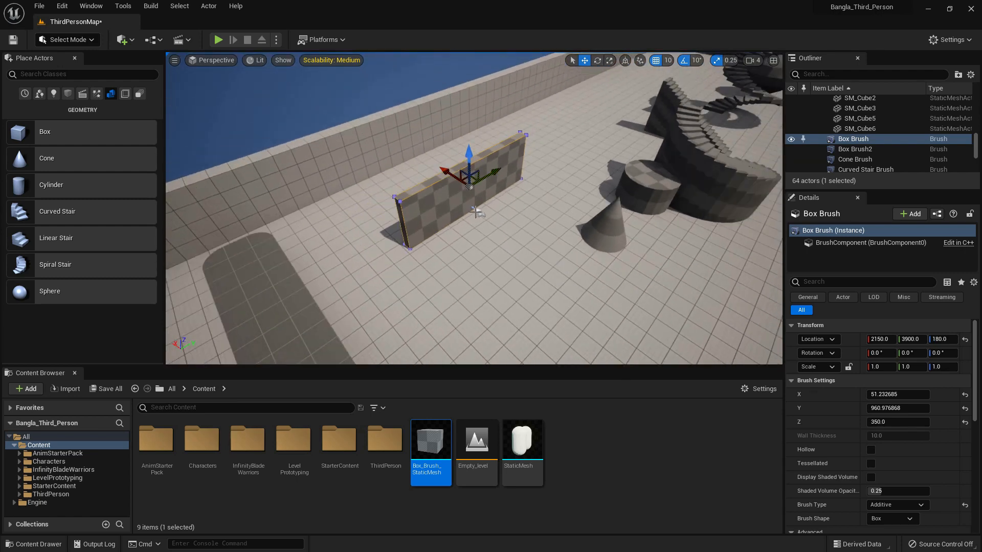
- Move the player start away from the wall to X 1450 and shift the box brush wall to X 1820
{"action": "left_click", "coordinate": [479, 213]}
{"action": "left_click_drag", "start_coordinate": [455, 194], "coordinate": [534, 248]}
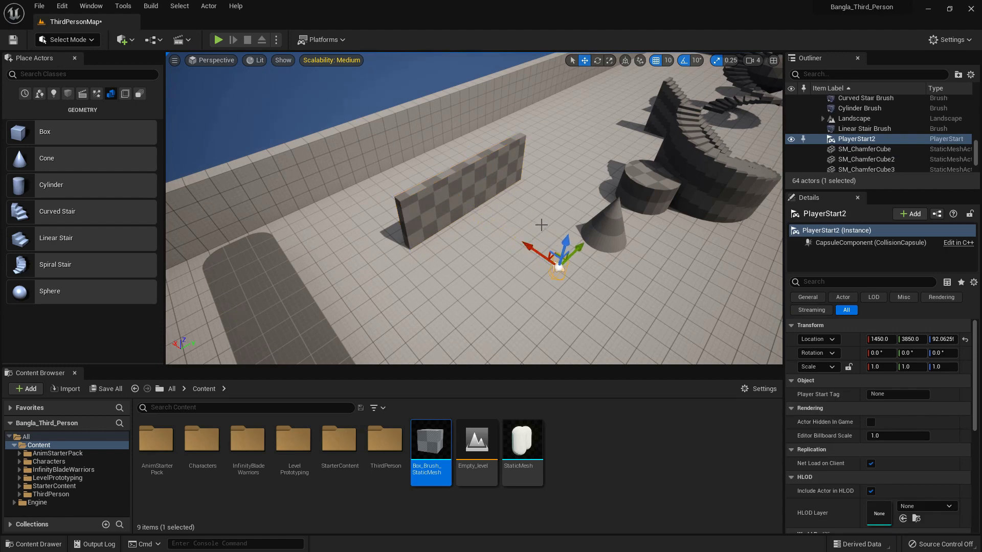
{"action": "left_click", "coordinate": [449, 196]}
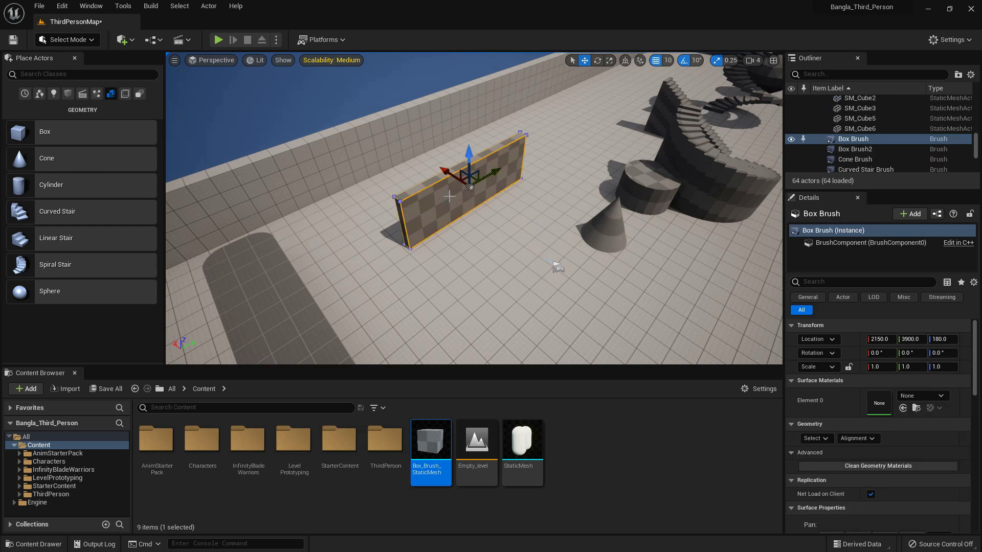
{"action": "mouse_move", "coordinate": [451, 165]}
{"action": "left_mouse_down"}
{"action": "mouse_move", "coordinate": [497, 205]}
{"action": "mouse_move", "coordinate": [484, 196]}
{"action": "left_mouse_up"}
{"action": "scroll", "coordinate": [607, 256], "scroll_direction": "down", "scroll_amount": 6}
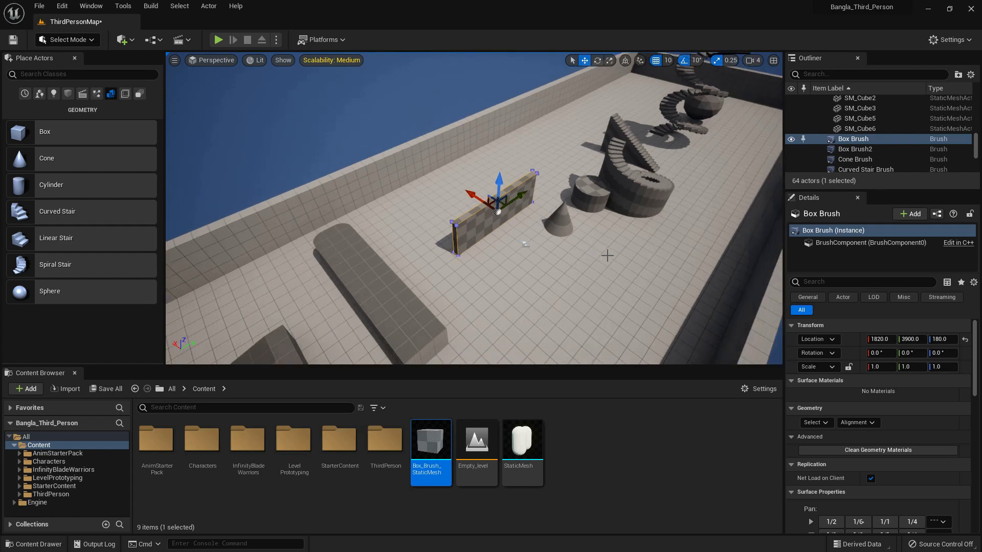
- Duplicate the box brush wall and place the copy parallel to it, near the level's outer wall, at about X 2740
{"action": "mouse_move", "coordinate": [607, 253]}
{"action": "left_mouse_down", "text": "alt"}
{"action": "mouse_move", "coordinate": [542, 254]}
{"action": "mouse_move", "coordinate": [506, 237]}
{"action": "mouse_move", "coordinate": [531, 219]}
{"action": "mouse_move", "coordinate": [480, 195]}
{"action": "mouse_move", "coordinate": [440, 128]}
{"action": "left_mouse_up", "text": "alt"}
{"action": "scroll", "coordinate": [544, 240], "scroll_direction": "up", "scroll_amount": 4}
{"action": "left_click_drag", "start_coordinate": [446, 164], "coordinate": [510, 191], "text": "alt"}
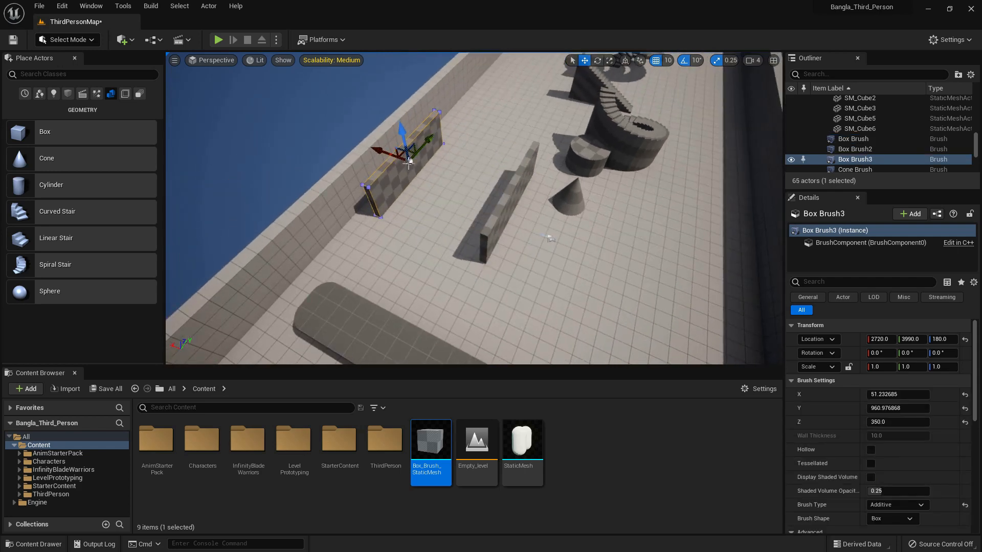
{"action": "left_click_drag", "start_coordinate": [380, 154], "coordinate": [398, 160]}
- Duplicate the original wall, rotate the copy -90 degrees and move it across the two walls' ends to X 2290, Y 3500
{"action": "left_click_drag", "start_coordinate": [456, 191], "coordinate": [348, 190], "text": "alt"}
{"action": "left_click", "coordinate": [478, 224]}
{"action": "left_click_drag", "start_coordinate": [484, 196], "coordinate": [486, 180], "text": "alt"}
{"action": "key", "text": "e"}
{"action": "mouse_move", "coordinate": [467, 243]}
{"action": "left_mouse_down"}
{"action": "mouse_move", "coordinate": [463, 151]}
{"action": "mouse_move", "coordinate": [414, 212]}
{"action": "mouse_move", "coordinate": [396, 205]}
{"action": "mouse_move", "coordinate": [491, 208]}
{"action": "left_mouse_up"}
{"action": "key", "text": "w"}
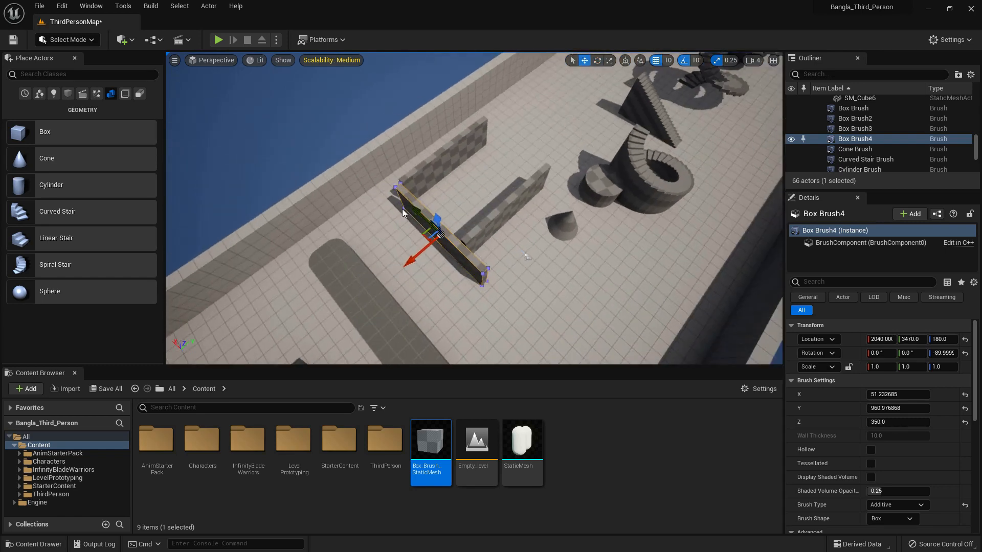
{"action": "left_click_drag", "start_coordinate": [415, 209], "coordinate": [387, 197]}
{"action": "left_click_drag", "start_coordinate": [386, 244], "coordinate": [394, 241]}
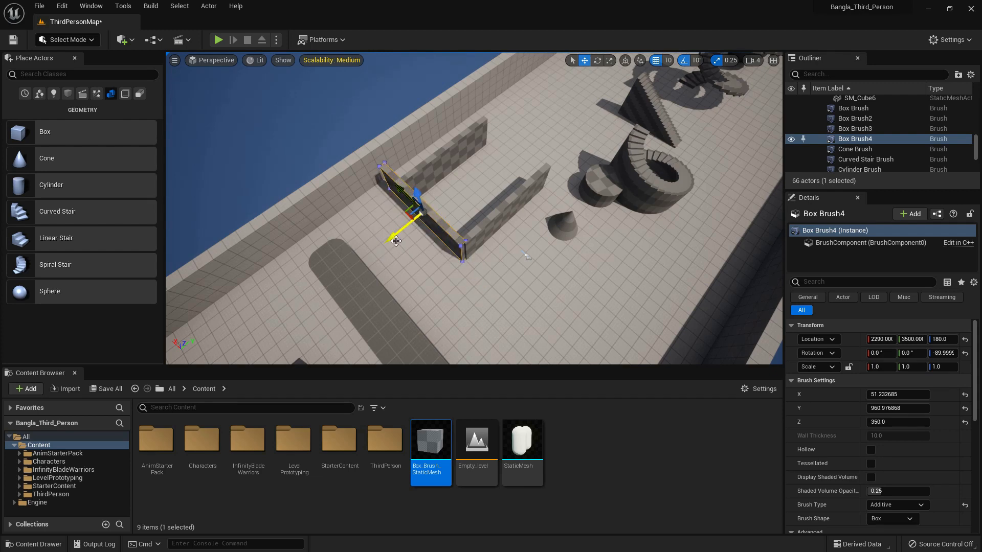
- Nudge the rotated end wall to X 2270 to meet the side walls' corners, undoing the last extra move
{"action": "scroll", "coordinate": [492, 239], "scroll_direction": "up", "scroll_amount": 4}
{"action": "left_click_drag", "start_coordinate": [492, 238], "coordinate": [546, 235], "text": "alt"}
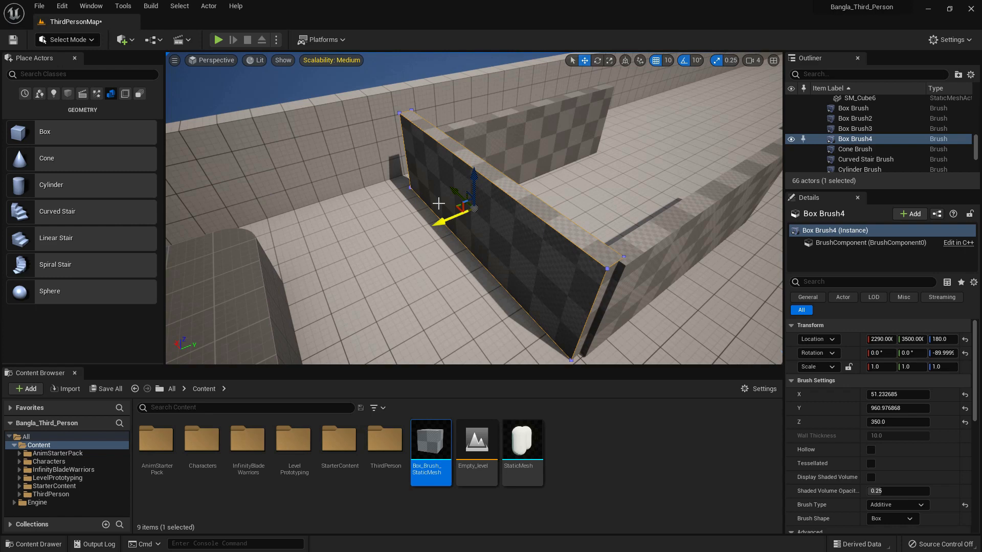
{"action": "left_click_drag", "start_coordinate": [455, 193], "coordinate": [456, 195]}
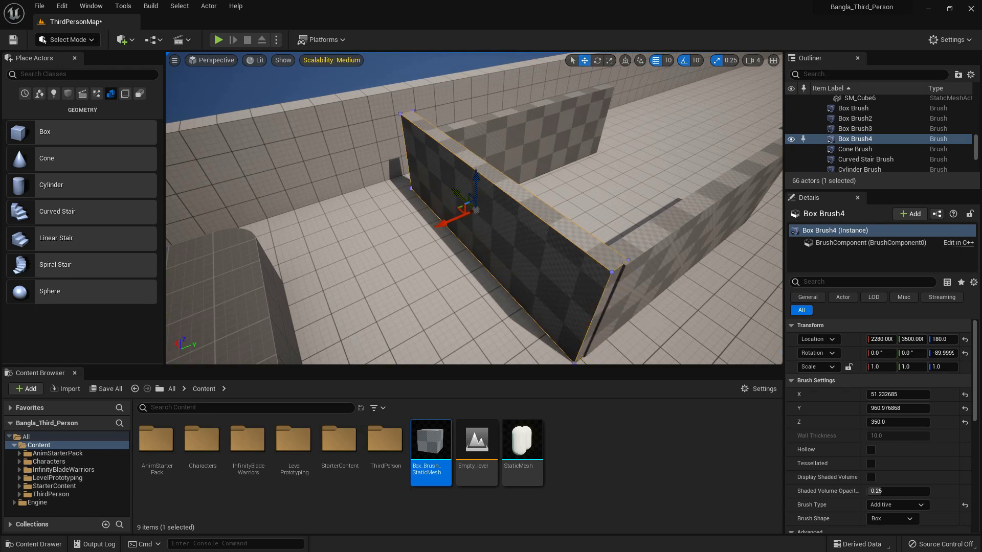
{"action": "left_click_drag", "start_coordinate": [516, 225], "coordinate": [548, 249], "text": "alt"}
{"action": "left_click_drag", "start_coordinate": [452, 197], "coordinate": [455, 199]}
{"action": "left_click_drag", "start_coordinate": [612, 286], "coordinate": [573, 269], "text": "alt"}
{"action": "left_click_drag", "start_coordinate": [457, 201], "coordinate": [460, 208]}
{"action": "key", "text": "ctrl+z"}
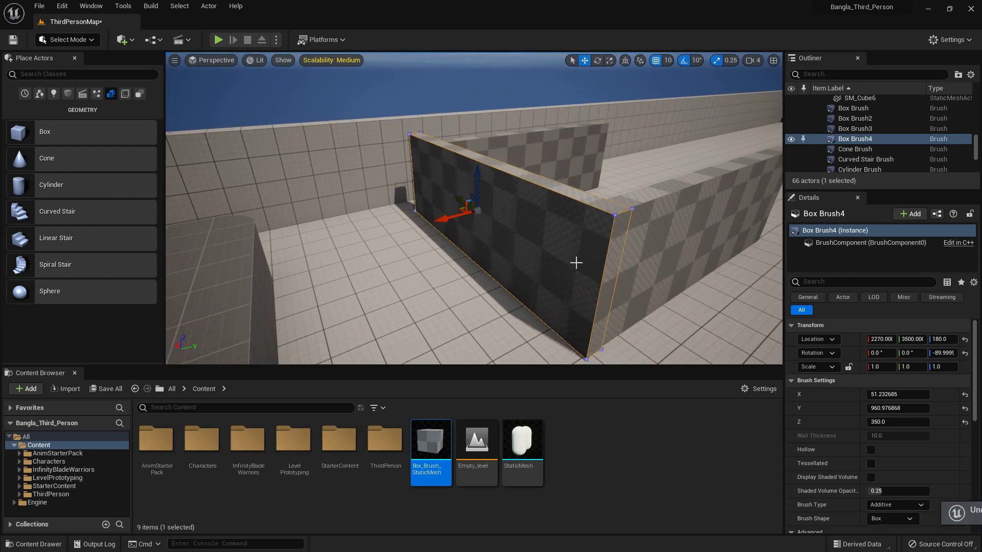
- Slide the far parallel wall along Y to 3960 to line up with the end wall
{"action": "mouse_move", "coordinate": [576, 263]}
{"action": "left_mouse_down", "text": "alt"}
{"action": "mouse_move", "coordinate": [593, 148]}
{"action": "mouse_move", "coordinate": [609, 217]}
{"action": "mouse_move", "coordinate": [507, 124]}
{"action": "mouse_move", "coordinate": [501, 101]}
{"action": "mouse_move", "coordinate": [544, 110]}
{"action": "left_mouse_up", "text": "alt"}
{"action": "left_click", "coordinate": [593, 148]}
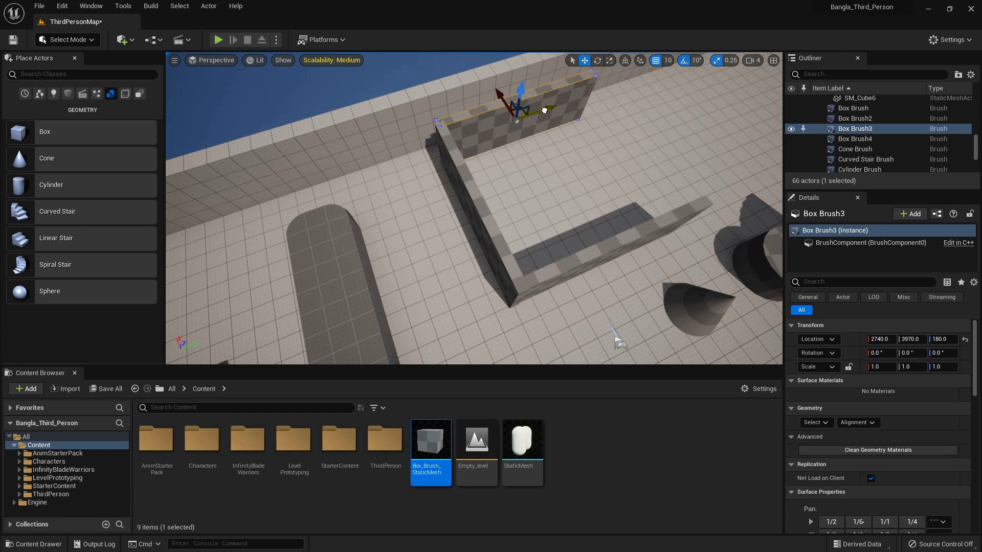
{"action": "scroll", "coordinate": [579, 176], "scroll_direction": "down", "scroll_amount": 4}
{"action": "left_click_drag", "start_coordinate": [594, 193], "coordinate": [572, 183], "text": "alt"}
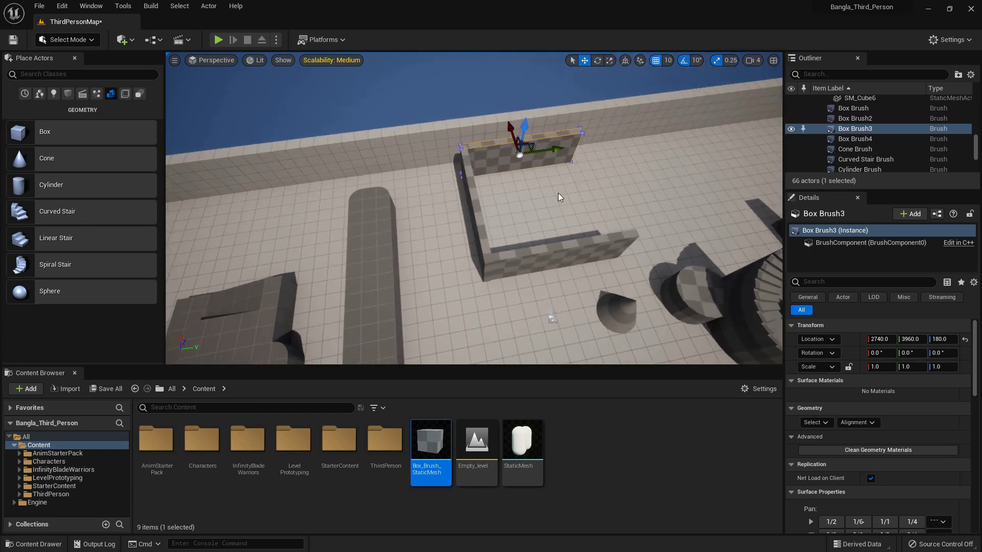
- Duplicate the end wall to close the enclosure's open side, and duplicate the front wall with the copy at Y 4020
{"action": "left_click", "coordinate": [486, 217]}
{"action": "left_click_drag", "start_coordinate": [446, 213], "coordinate": [580, 212], "text": "alt"}
{"action": "mouse_move", "coordinate": [681, 241]}
{"action": "left_mouse_down", "text": "alt"}
{"action": "mouse_move", "coordinate": [593, 259]}
{"action": "mouse_move", "coordinate": [573, 242]}
{"action": "mouse_move", "coordinate": [563, 265]}
{"action": "mouse_move", "coordinate": [546, 250]}
{"action": "mouse_move", "coordinate": [595, 301]}
{"action": "left_mouse_up", "text": "alt"}
{"action": "left_click", "coordinate": [546, 251]}
{"action": "mouse_move", "coordinate": [602, 252]}
{"action": "left_mouse_down", "text": "alt"}
{"action": "mouse_move", "coordinate": [615, 253]}
{"action": "mouse_move", "coordinate": [607, 253]}
{"action": "left_mouse_up", "text": "alt"}
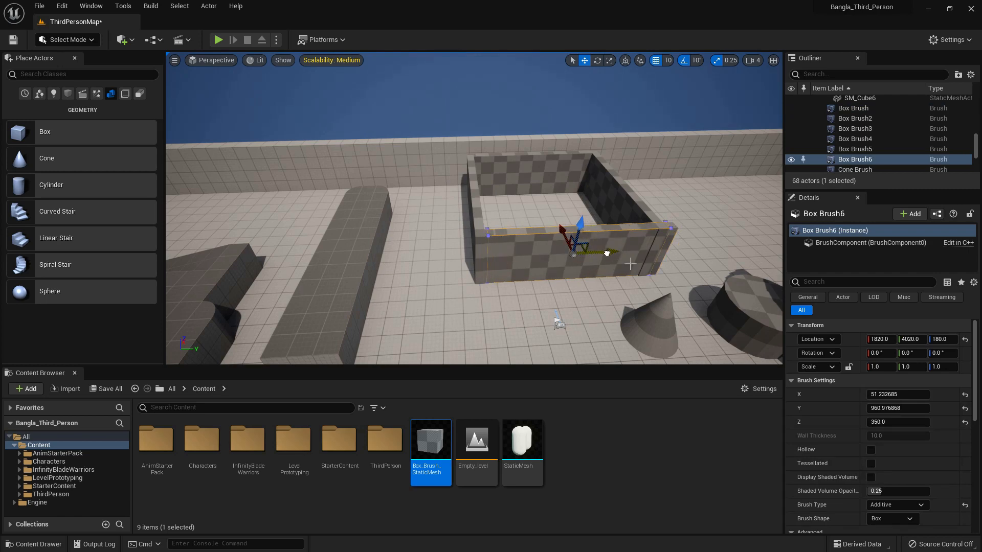
- Set the duplicated front-wall brush's type to Subtractive and its Y to about 214.04 to cut a doorway opening
{"action": "scroll", "coordinate": [906, 437], "scroll_direction": "down", "scroll_amount": 4}
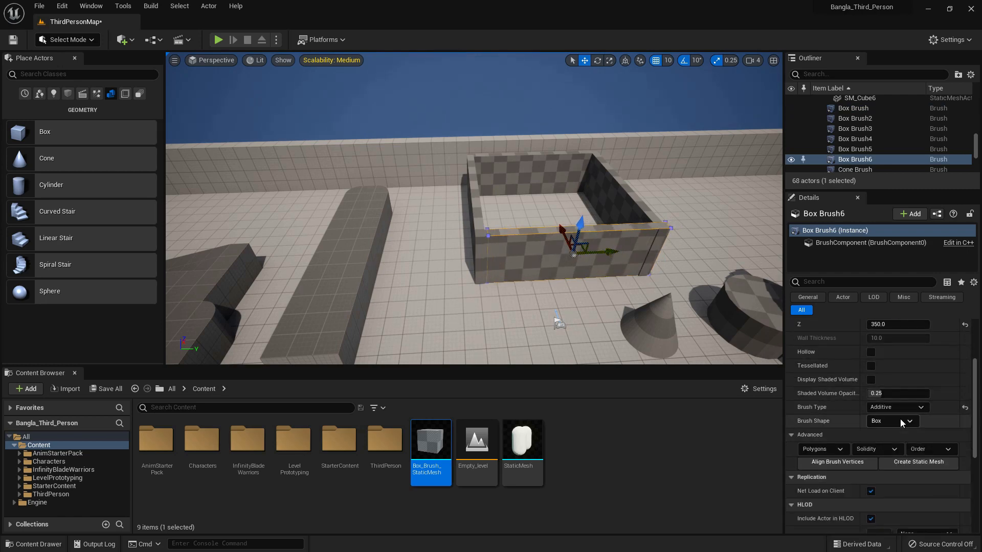
{"action": "left_click", "coordinate": [890, 407]}
{"action": "left_click", "coordinate": [894, 434]}
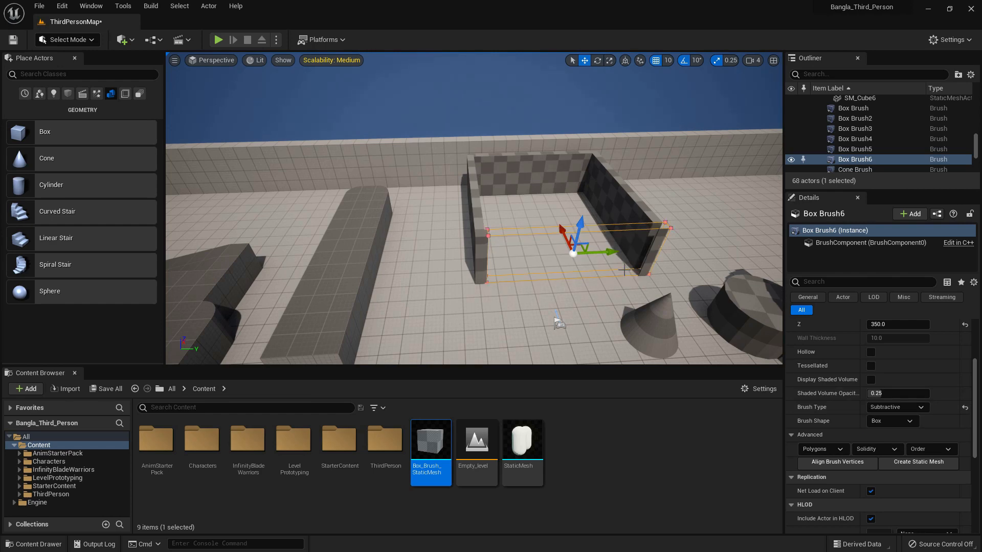
{"action": "scroll", "coordinate": [926, 398], "scroll_direction": "up", "scroll_amount": 2}
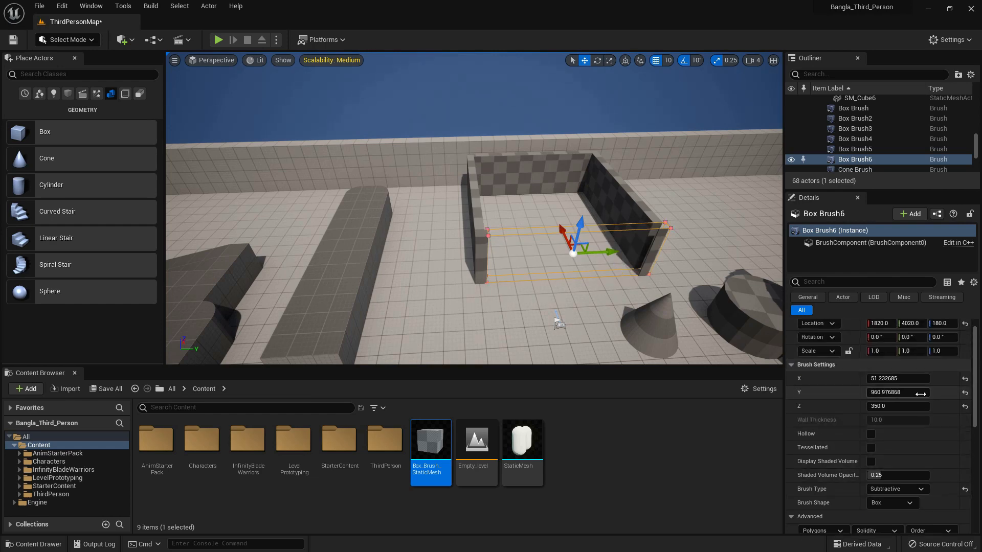
{"action": "left_click_drag", "start_coordinate": [902, 392], "coordinate": [890, 392]}
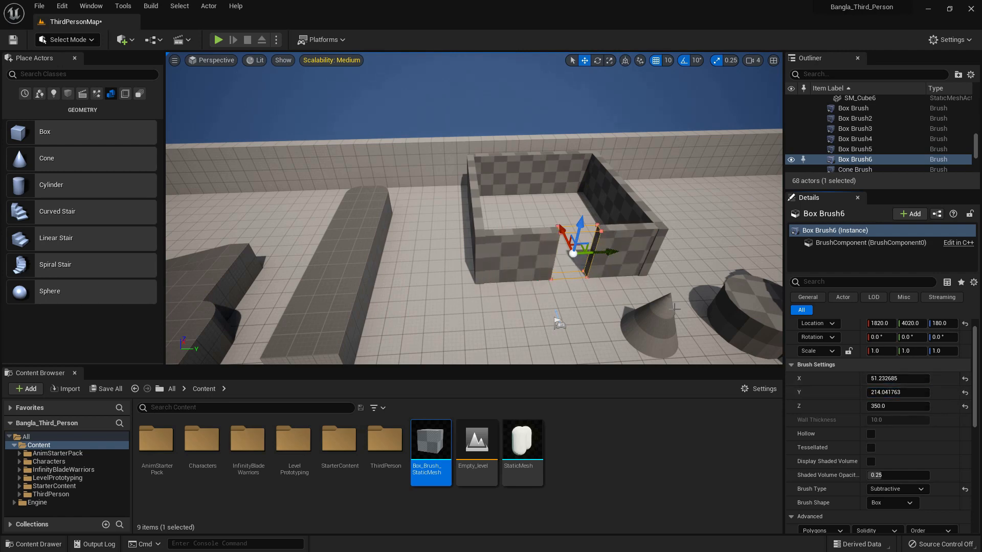
- Shift the subtractive doorway brush to Y 3990 and lower it to Z 90 so wall remains above the opening
{"action": "right_click_drag", "start_coordinate": [645, 288], "coordinate": [615, 258]}
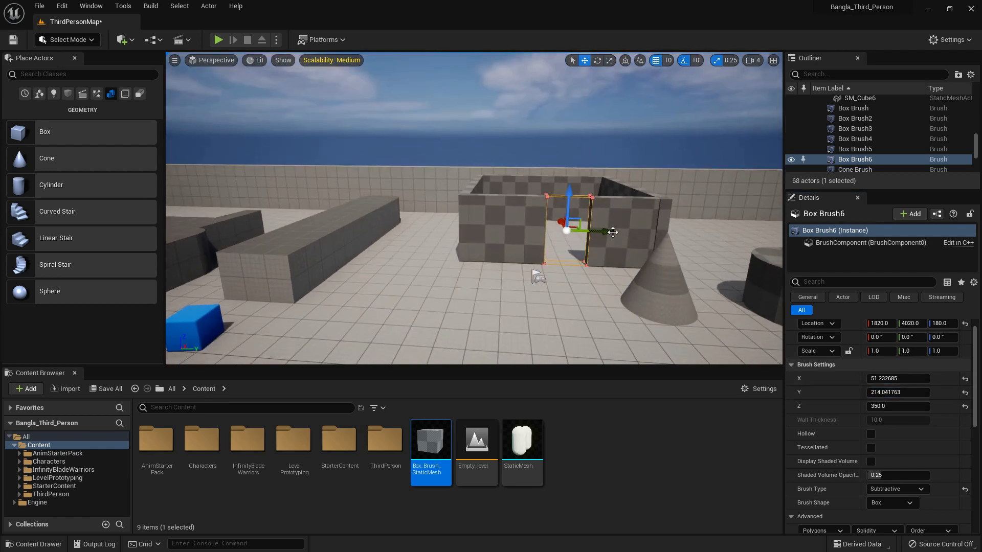
{"action": "left_click_drag", "start_coordinate": [604, 228], "coordinate": [597, 230]}
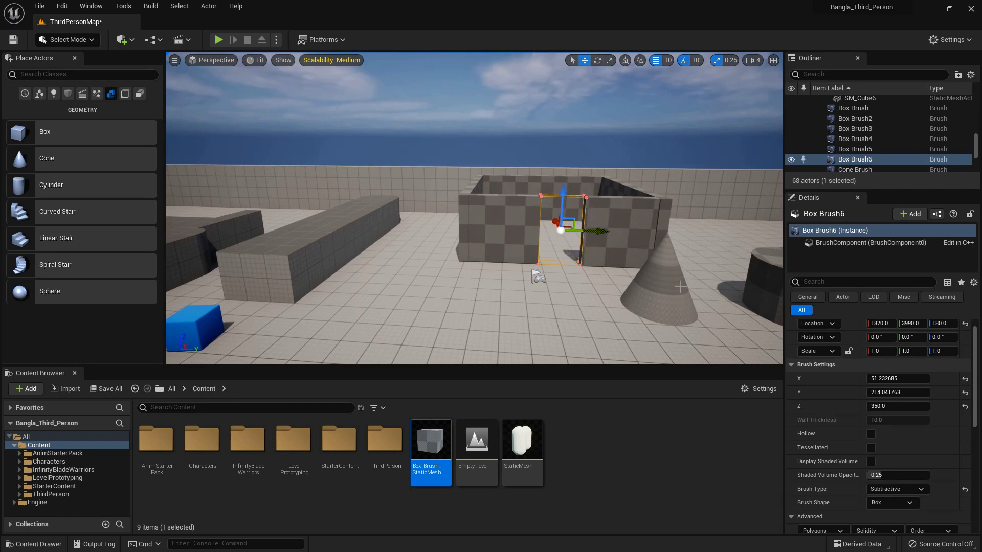
{"action": "left_click_drag", "start_coordinate": [562, 204], "coordinate": [593, 238]}
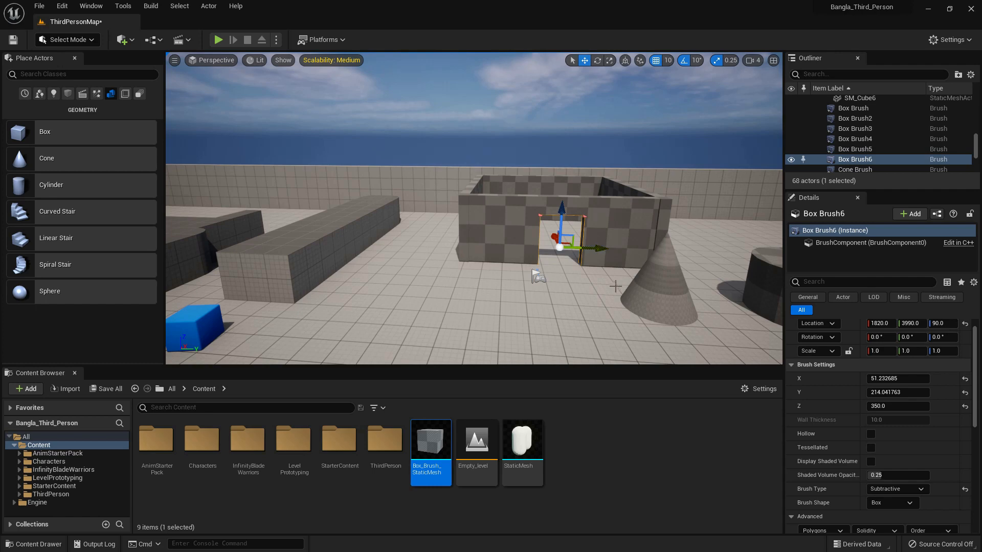
{"action": "right_click_drag", "start_coordinate": [615, 286], "coordinate": [615, 277]}
- Duplicate the doorway brush along the front wall to Y 4290 and shape the copy into a window, sized Y 171.93 and Z 137.41, at height 190
{"action": "left_click_drag", "start_coordinate": [593, 261], "coordinate": [661, 271], "text": "alt"}
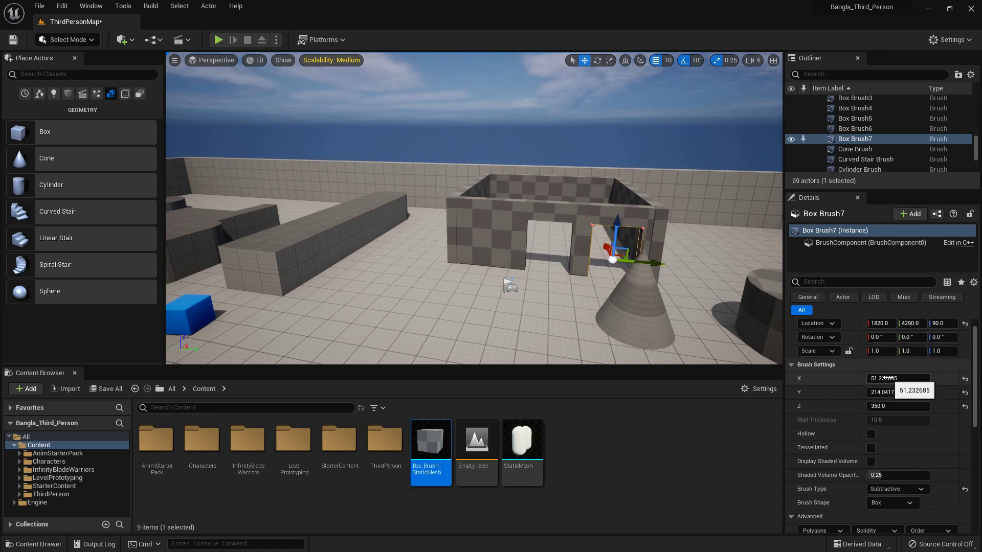
{"action": "left_click_drag", "start_coordinate": [893, 391], "coordinate": [887, 406]}
{"action": "left_click_drag", "start_coordinate": [616, 226], "coordinate": [616, 213]}
{"action": "right_click_drag", "start_coordinate": [683, 256], "coordinate": [683, 219]}
{"action": "left_click_drag", "start_coordinate": [620, 181], "coordinate": [621, 175]}
- Duplicate the window-cutting brush to the other side of the doorway at Y 3700
{"action": "left_click_drag", "start_coordinate": [662, 216], "coordinate": [534, 226], "text": "alt"}
{"action": "left_click_drag", "start_coordinate": [600, 298], "coordinate": [586, 332], "text": "alt"}
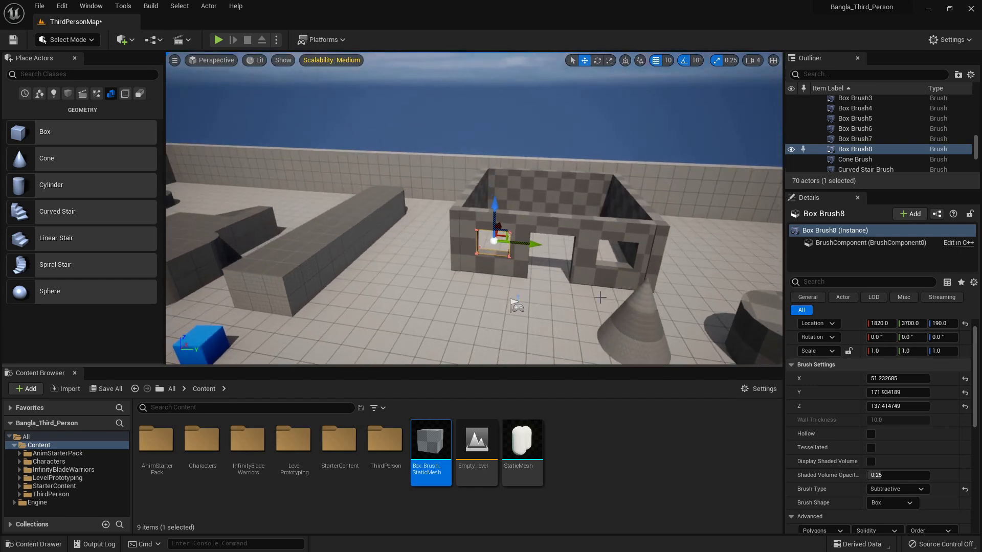
{"action": "left_click", "coordinate": [559, 288]}
{"action": "mouse_move", "coordinate": [559, 288]}
{"action": "right_mouse_down"}
{"action": "mouse_move", "coordinate": [603, 298]}
{"action": "mouse_move", "coordinate": [649, 283]}
{"action": "right_mouse_up"}
- Move the cylinder brush to open floor in front of the room at X 1430, Y 4360
{"action": "left_click", "coordinate": [670, 261]}
{"action": "mouse_move", "coordinate": [670, 262]}
{"action": "left_mouse_down"}
{"action": "mouse_move", "coordinate": [621, 294]}
{"action": "mouse_move", "coordinate": [576, 301]}
{"action": "left_mouse_up"}
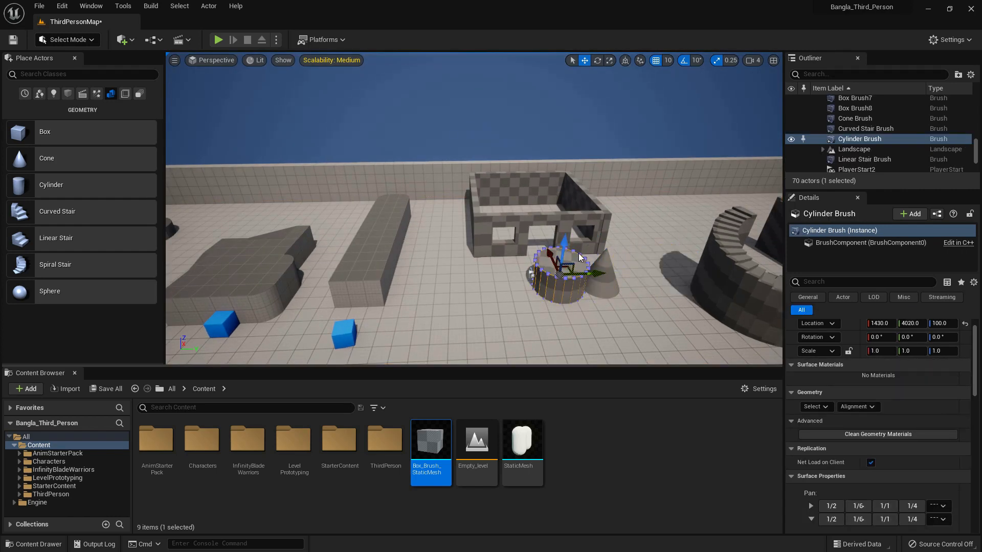
{"action": "left_click", "coordinate": [634, 280]}
{"action": "left_click", "coordinate": [610, 273]}
{"action": "left_click_drag", "start_coordinate": [632, 282], "coordinate": [712, 281]}
{"action": "left_click", "coordinate": [570, 275]}
{"action": "left_click_drag", "start_coordinate": [598, 275], "coordinate": [650, 275]}
{"action": "key", "text": "f"}
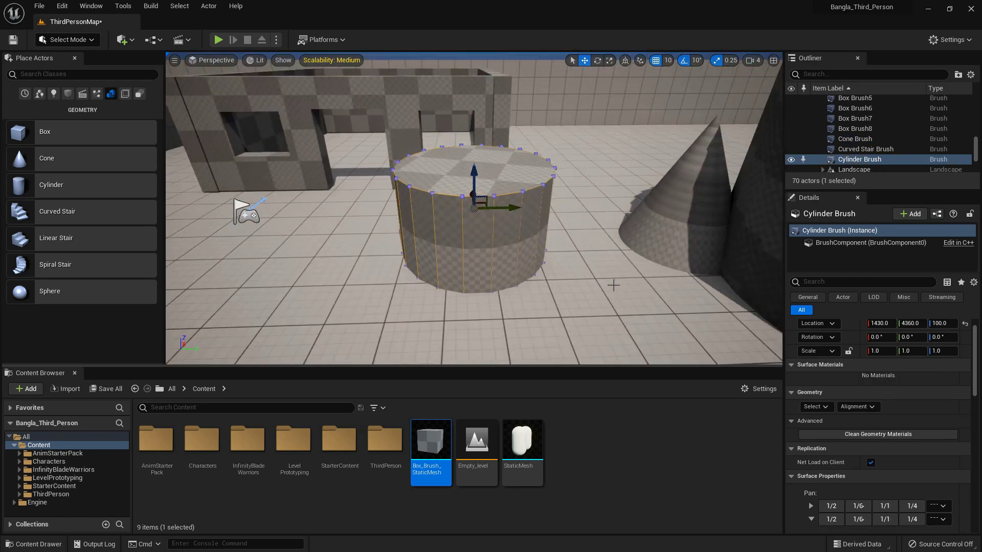
- Raise the cylinder brush's side count to 119 and sink it into the floor to Z -50
{"action": "left_click_drag", "start_coordinate": [476, 170], "coordinate": [474, 202]}
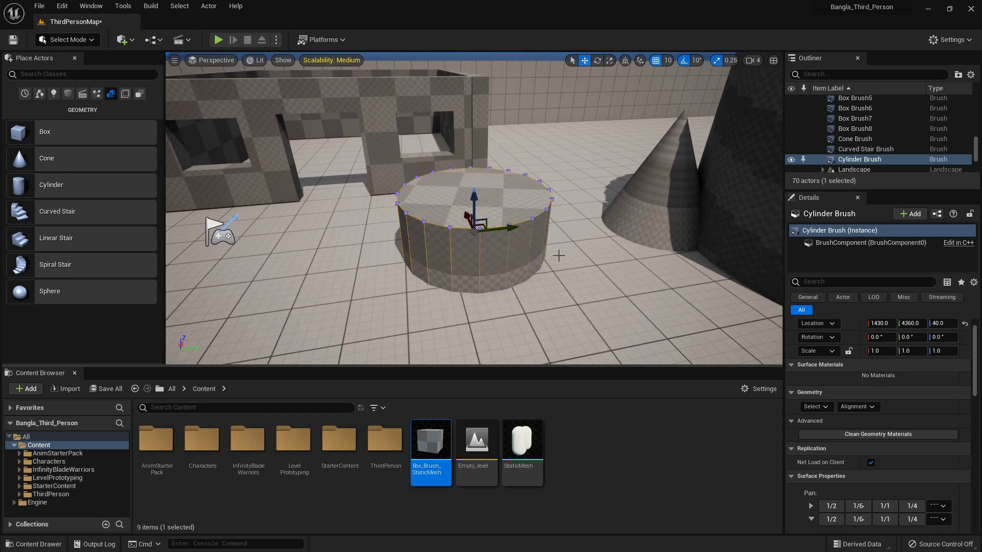
{"action": "left_click", "coordinate": [865, 149]}
{"action": "left_click", "coordinate": [859, 159]}
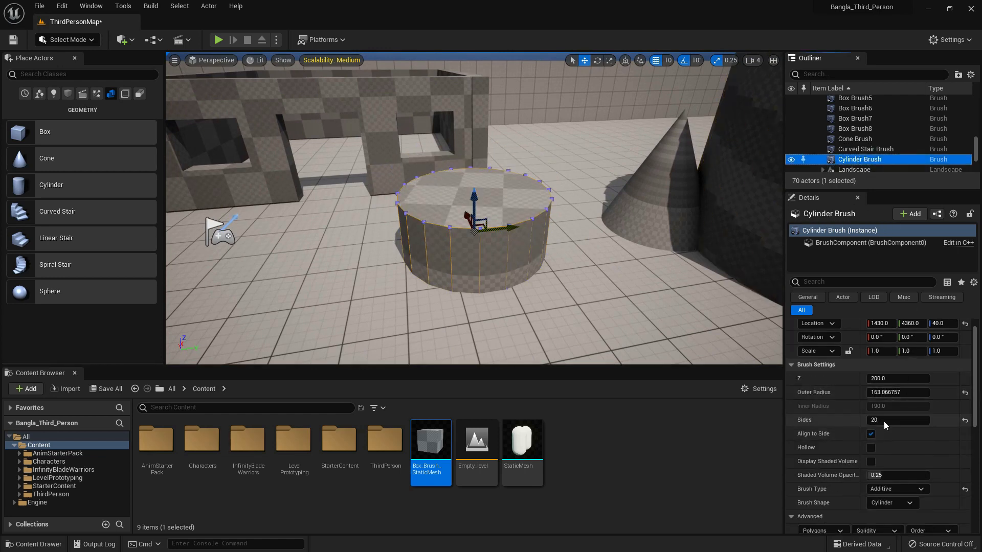
{"action": "left_click_drag", "start_coordinate": [892, 420], "coordinate": [921, 420]}
{"action": "mouse_move", "coordinate": [474, 202]}
{"action": "left_mouse_down"}
{"action": "mouse_move", "coordinate": [474, 244]}
{"action": "mouse_move", "coordinate": [468, 237]}
{"action": "left_mouse_up"}
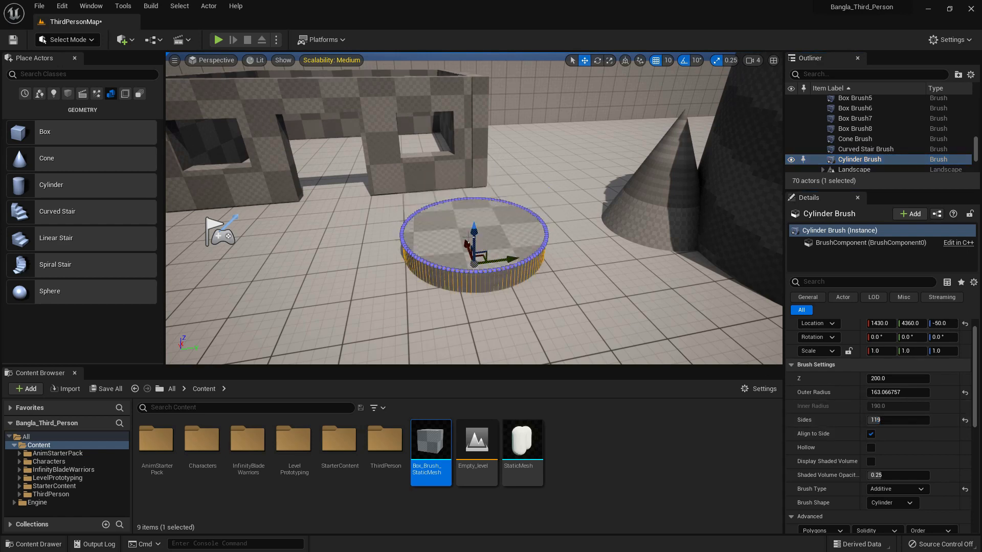
- Duplicate the cylinder brush upward to Z 0 and set the copy's Z size to about 154.48
{"action": "left_click_drag", "start_coordinate": [475, 233], "coordinate": [474, 213], "text": "alt"}
{"action": "left_click_drag", "start_coordinate": [884, 379], "coordinate": [869, 378]}
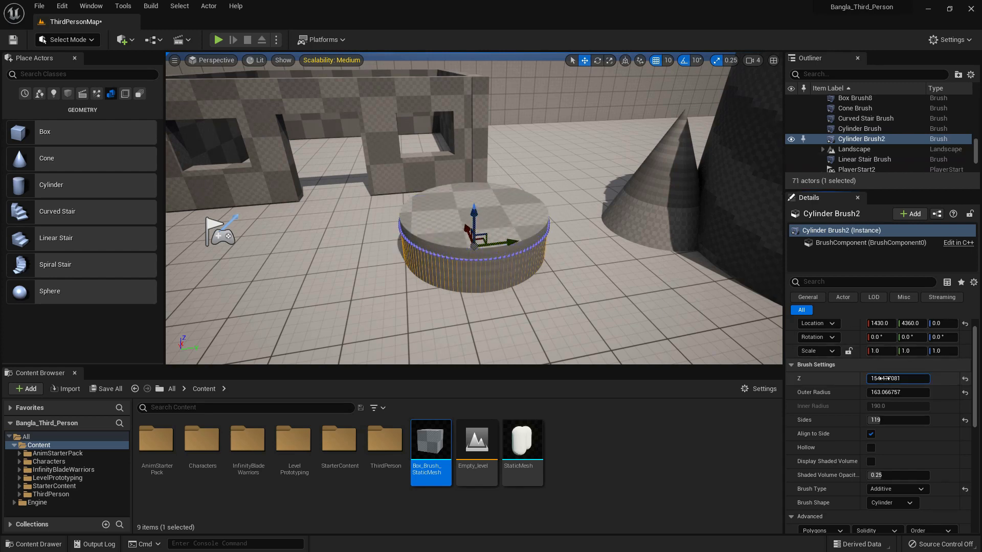
- Try 3 sides on the duplicated cylinder brush and undo the change
{"action": "type", "text": "3"}
{"action": "key", "text": "Return"}
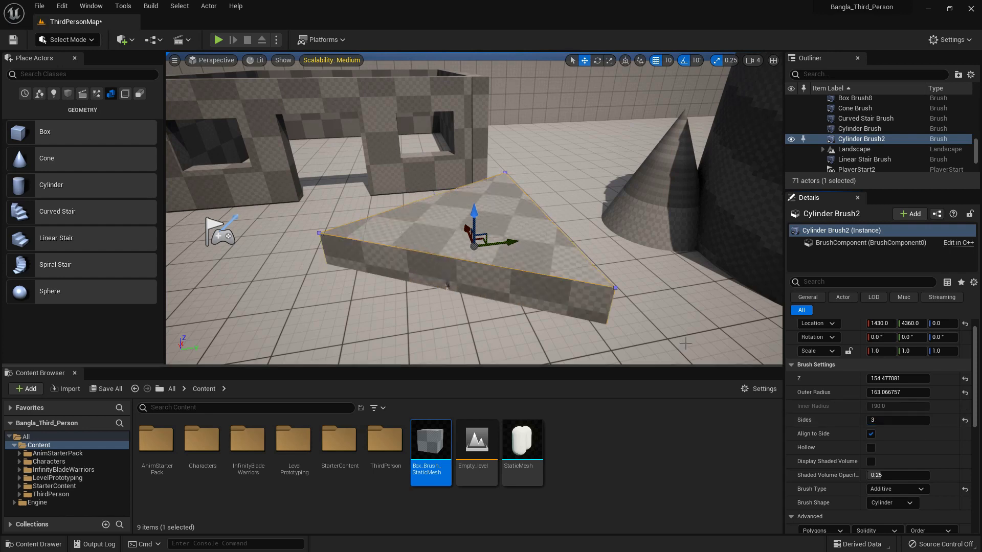
{"action": "key", "text": "ctrl+z"}
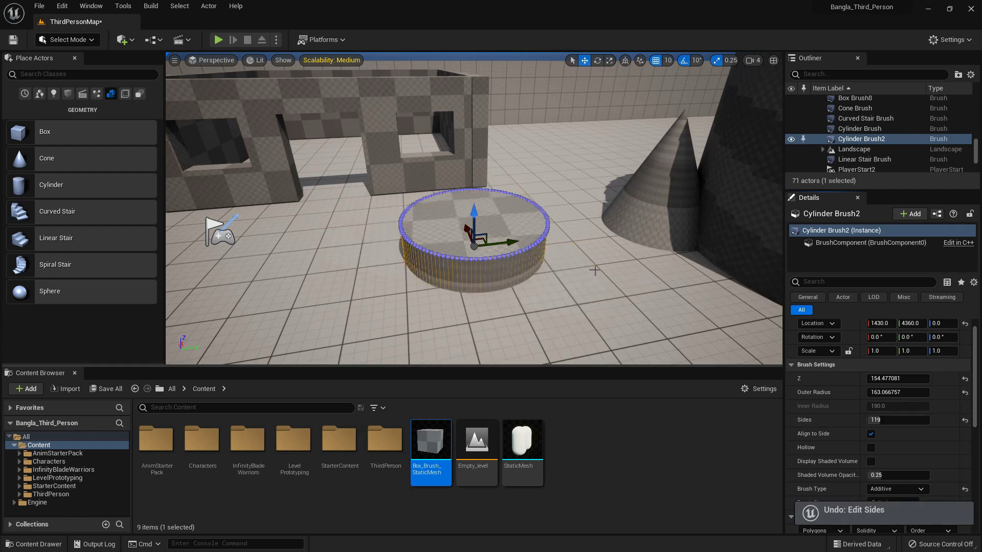
- Lock the duplicated cylinder brush's scale proportions and scale it uniformly to 0.85
{"action": "left_click", "coordinate": [848, 352]}
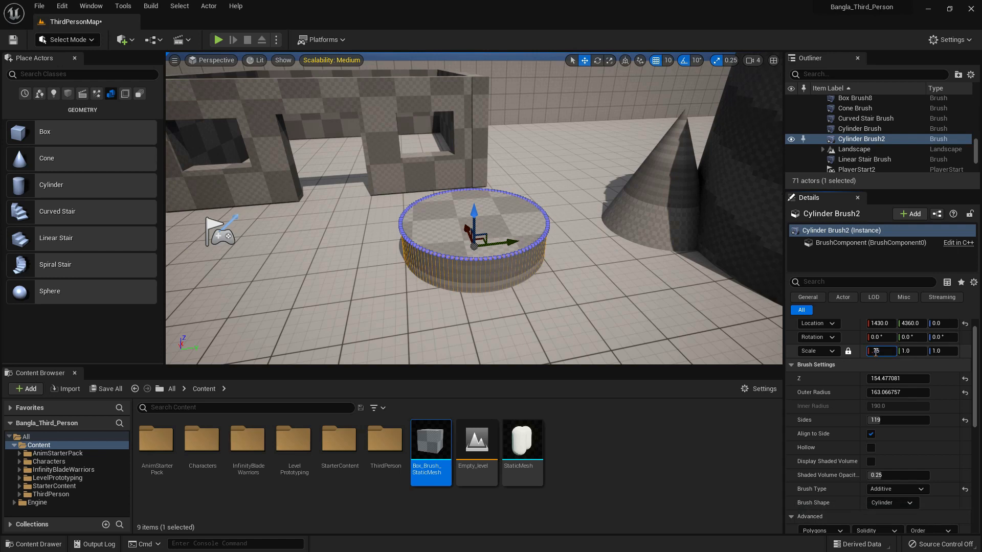
{"action": "left_click", "coordinate": [875, 352]}
{"action": "type", "text": ".75"}
{"action": "key", "text": "Return"}
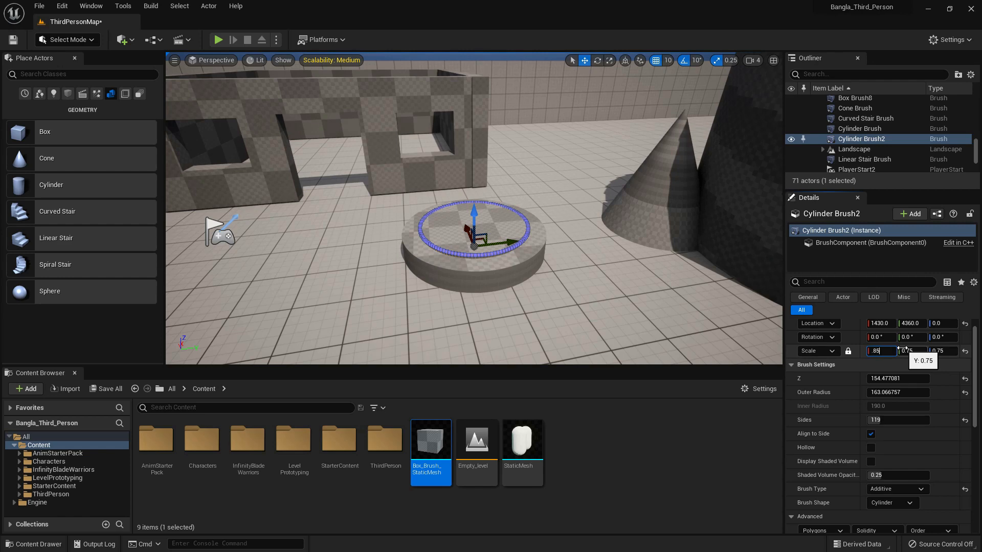
{"action": "key", "text": "Return"}
- Make the smaller cylinder brush Subtractive and raise it to Z 90 to hollow out a shallow basin
{"action": "scroll", "coordinate": [896, 447], "scroll_direction": "down", "scroll_amount": 2}
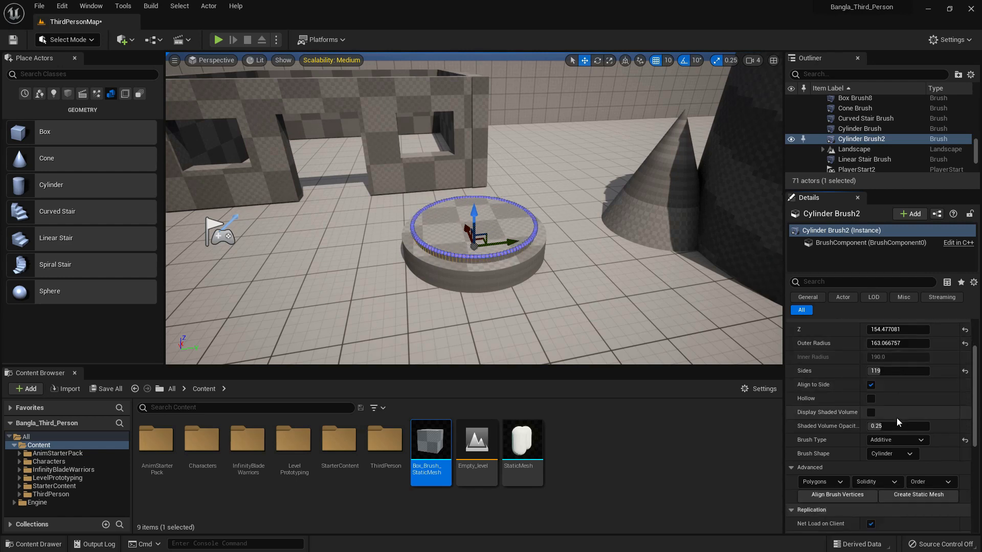
{"action": "left_click", "coordinate": [895, 443]}
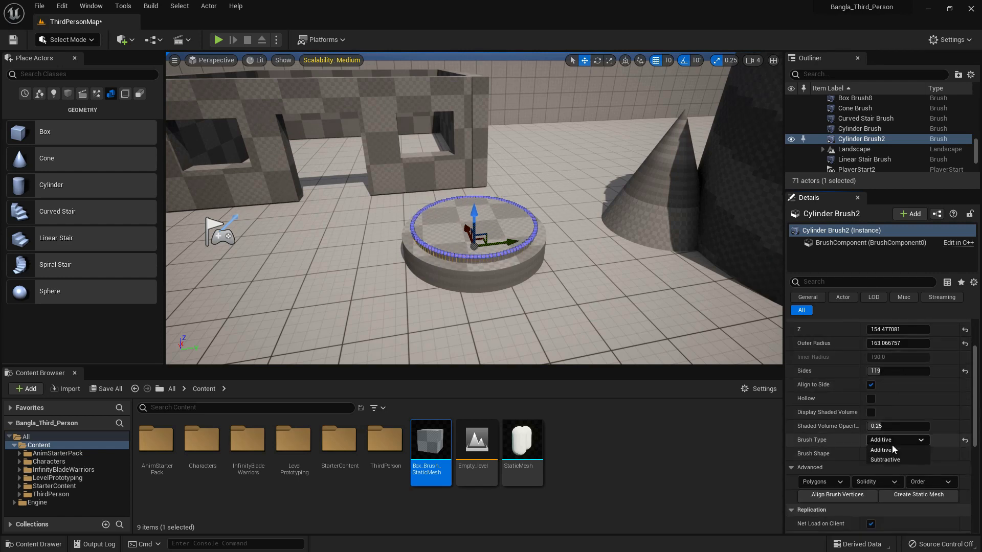
{"action": "left_click", "coordinate": [885, 459]}
{"action": "left_click_drag", "start_coordinate": [468, 213], "coordinate": [474, 181]}
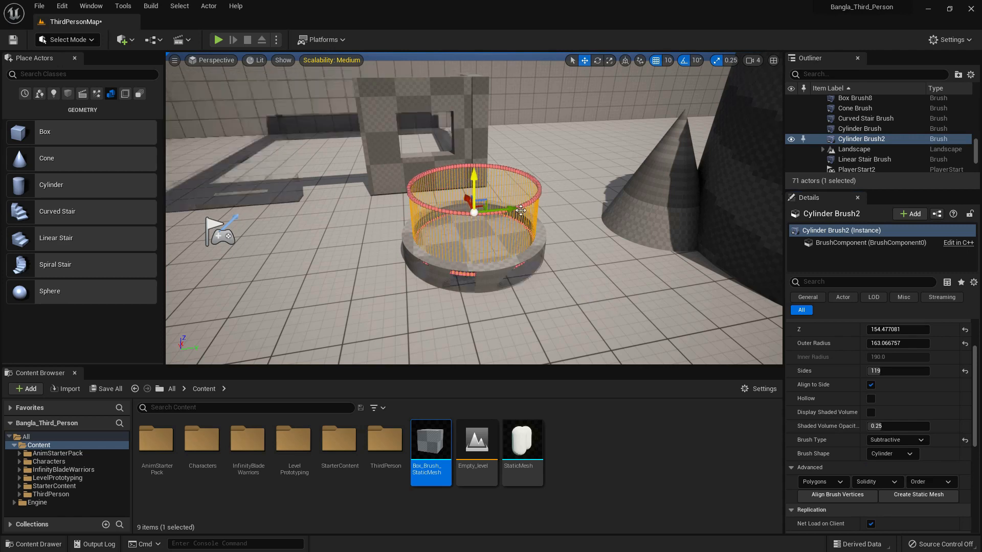
- Examine the hollowed basin's rim and floor up close, selecting its outer and subtractive cylinder brushes
{"action": "left_click", "coordinate": [593, 288]}
{"action": "scroll", "coordinate": [506, 296], "scroll_direction": "up", "scroll_amount": 4}
{"action": "left_click", "coordinate": [491, 270]}
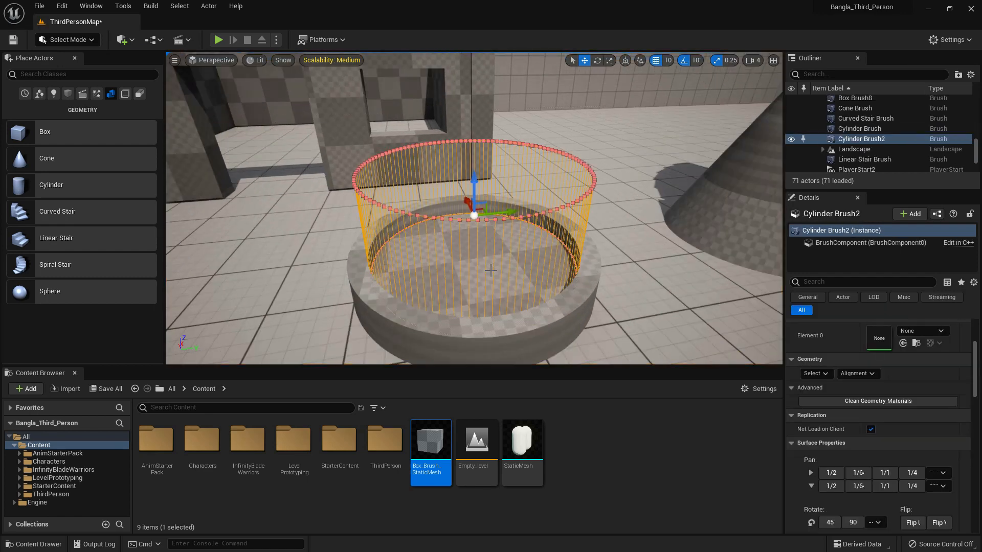
{"action": "left_click", "coordinate": [559, 318]}
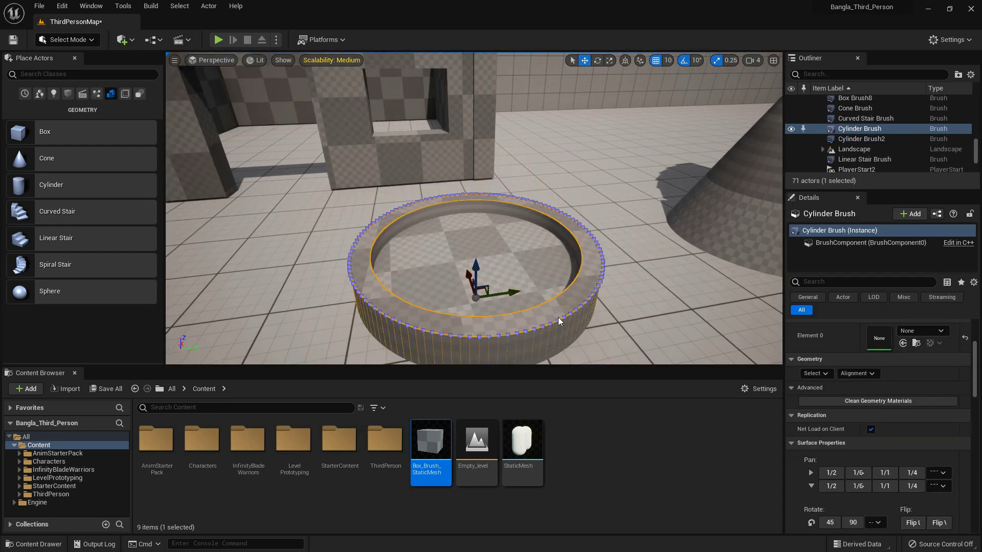
{"action": "left_click", "coordinate": [532, 299]}
{"action": "left_click", "coordinate": [543, 326]}
{"action": "key", "text": "f"}
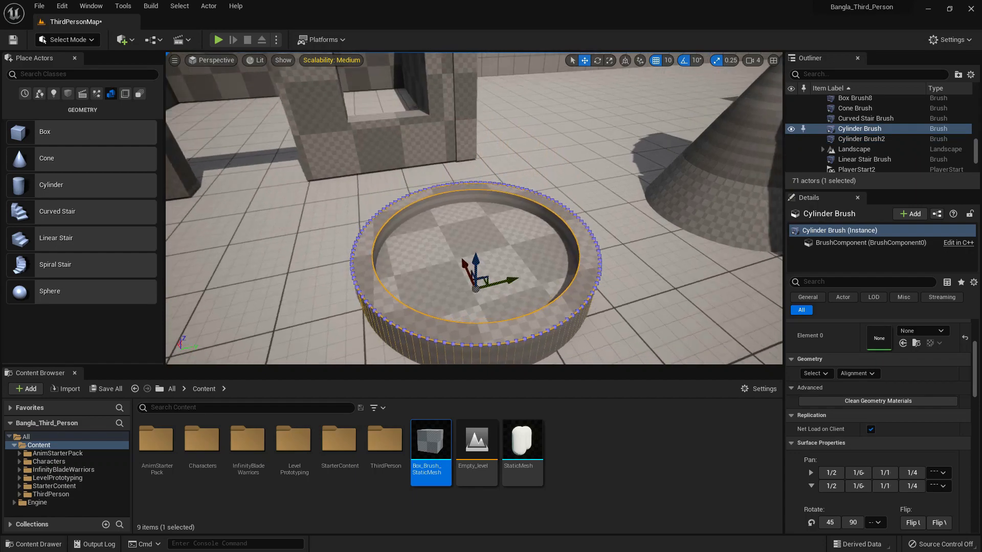
{"action": "left_click_drag", "start_coordinate": [502, 287], "coordinate": [471, 243], "text": "alt"}
{"action": "left_click", "coordinate": [511, 291]}
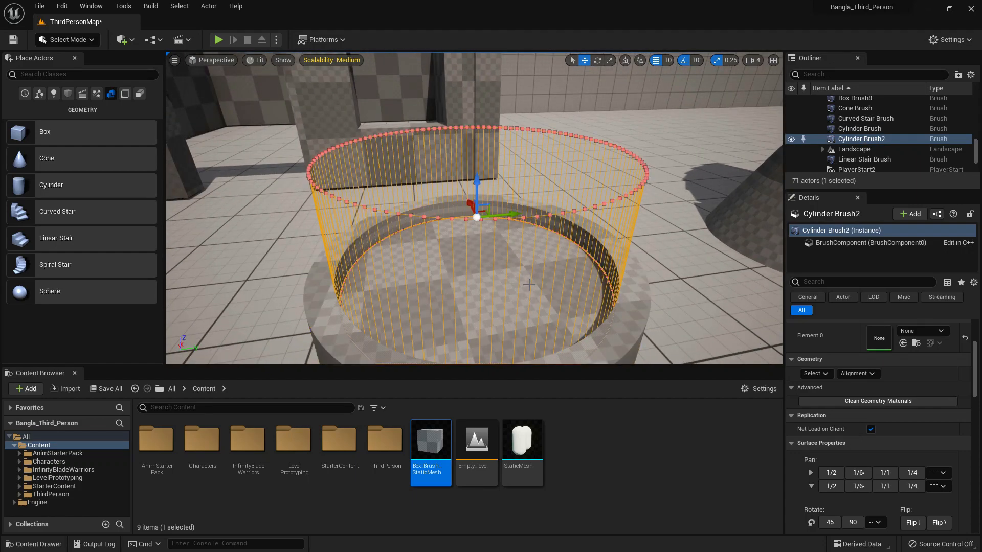
{"action": "key", "text": "f"}
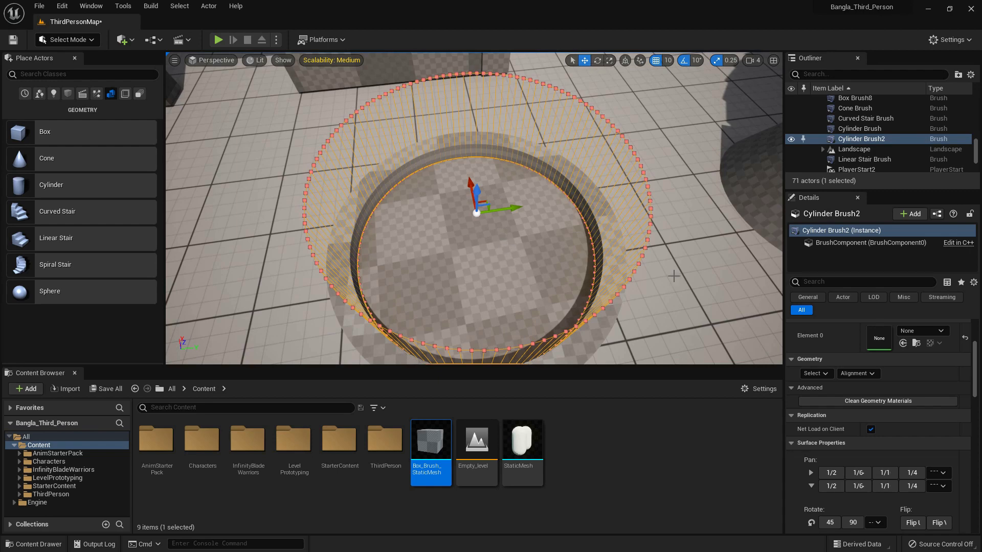
{"action": "left_click_drag", "start_coordinate": [674, 276], "coordinate": [718, 285], "text": "alt"}
{"action": "scroll", "coordinate": [906, 386], "scroll_direction": "up", "scroll_amount": 2}
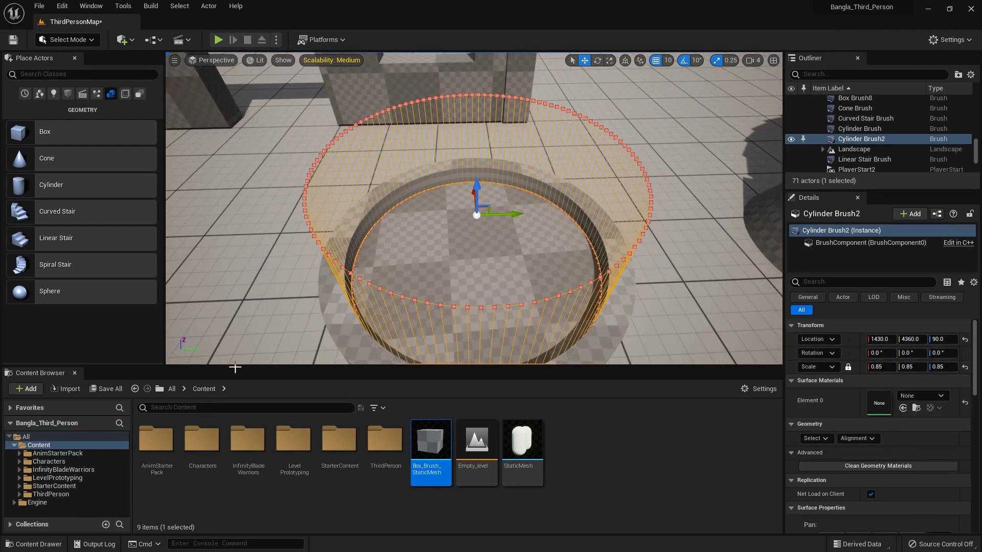
- Search the StarterContent folder for "water" and apply the M_Water_Ocean material to the basin's inner floor
{"action": "left_click", "coordinate": [57, 486]}
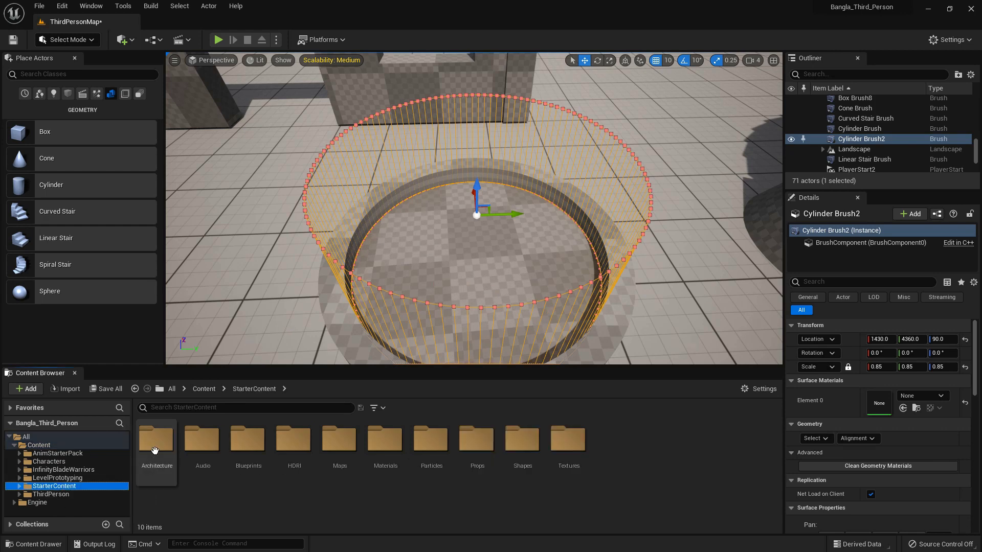
{"action": "left_click", "coordinate": [169, 408]}
{"action": "type", "text": "wate"}
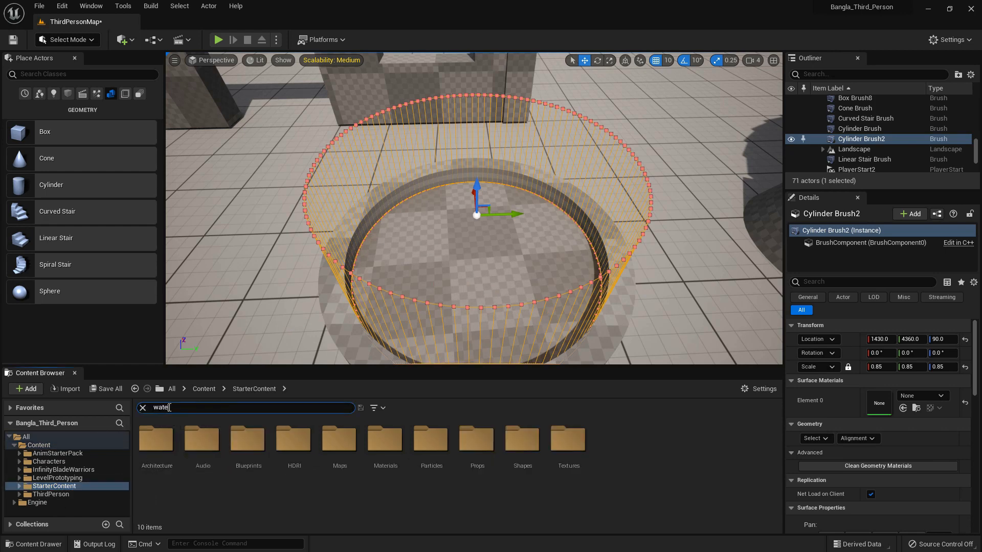
{"action": "type", "text": "r"}
{"action": "left_click_drag", "start_coordinate": [202, 440], "coordinate": [452, 269]}
{"action": "left_click", "coordinate": [672, 279]}
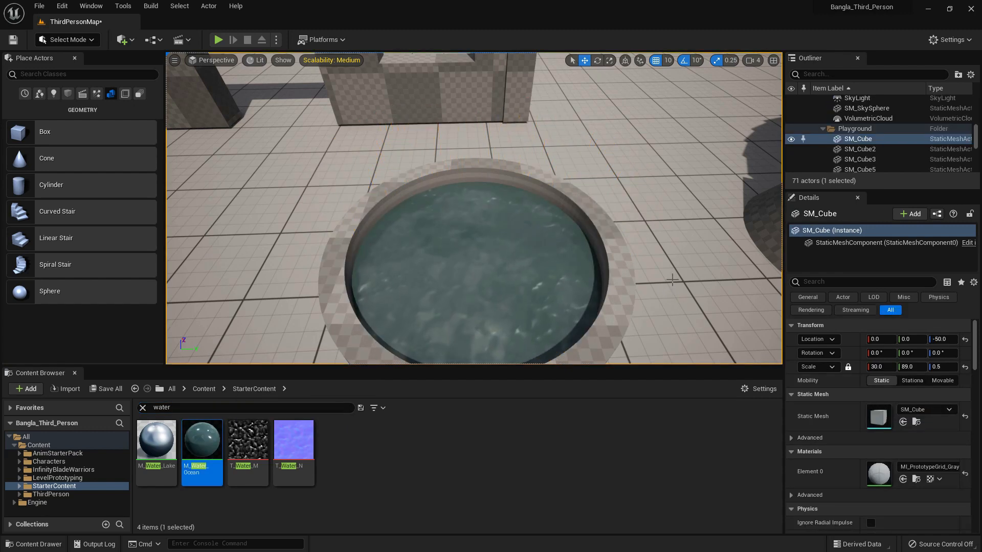
- Duplicate the room's side wall above itself and rotate the copy 90 degrees to lie flat as a roof slab
{"action": "scroll", "coordinate": [644, 261], "scroll_direction": "down", "scroll_amount": 4}
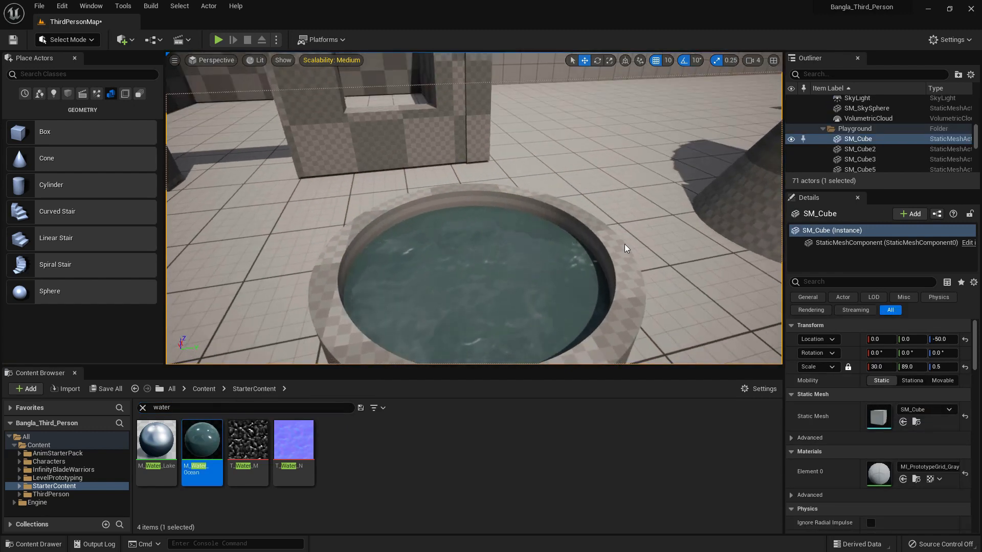
{"action": "scroll", "coordinate": [617, 243], "scroll_direction": "down", "scroll_amount": 5}
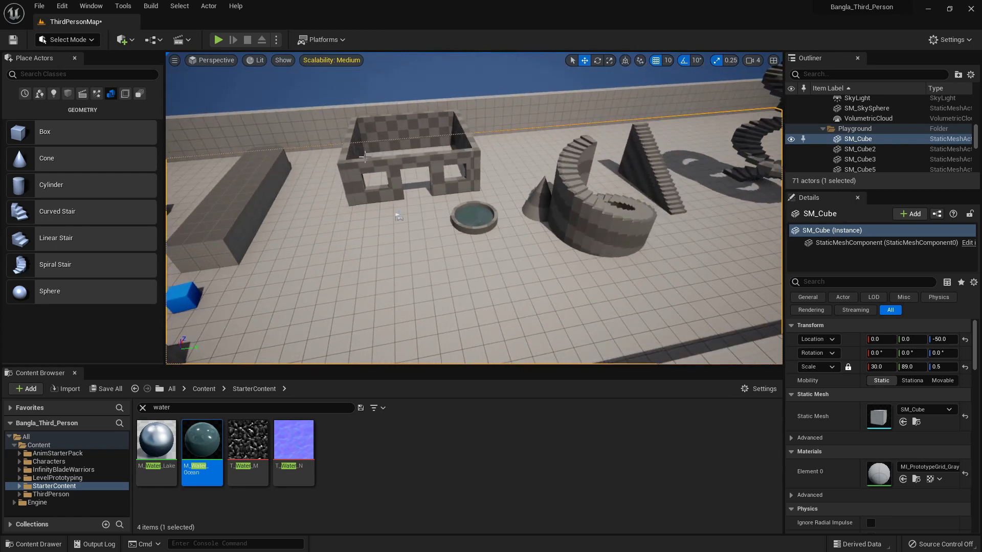
{"action": "left_click", "coordinate": [344, 150]}
{"action": "mouse_move", "coordinate": [347, 132]}
{"action": "left_mouse_down", "text": "alt"}
{"action": "mouse_move", "coordinate": [348, 102]}
{"action": "mouse_move", "coordinate": [417, 109]}
{"action": "mouse_move", "coordinate": [422, 120]}
{"action": "left_mouse_up", "text": "alt"}
{"action": "key", "text": "e"}
{"action": "key", "text": "w"}
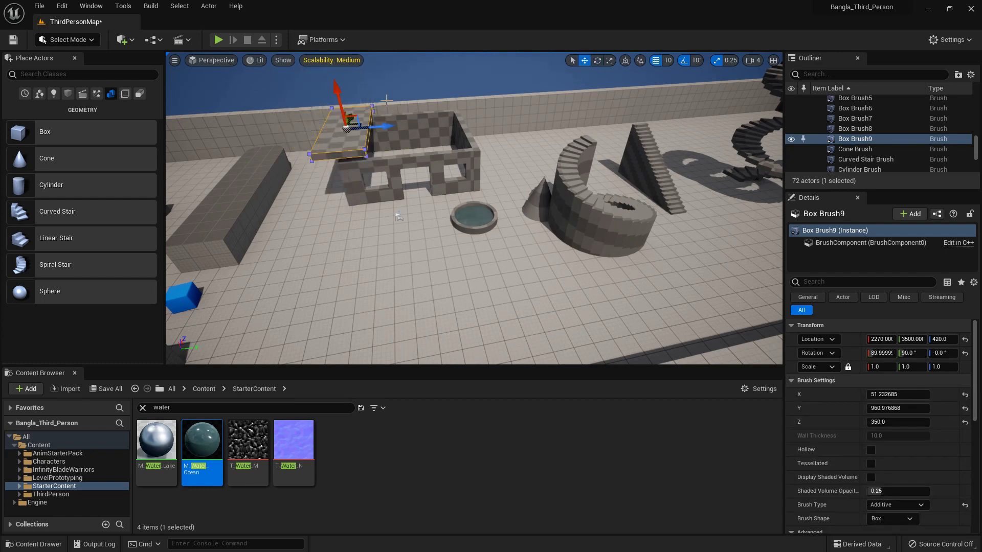
- Position the roof slab over the room at Y 3980, Z 380, and widen its Z size to about 990.6 to cover the walls
{"action": "left_click_drag", "start_coordinate": [342, 93], "coordinate": [339, 102]}
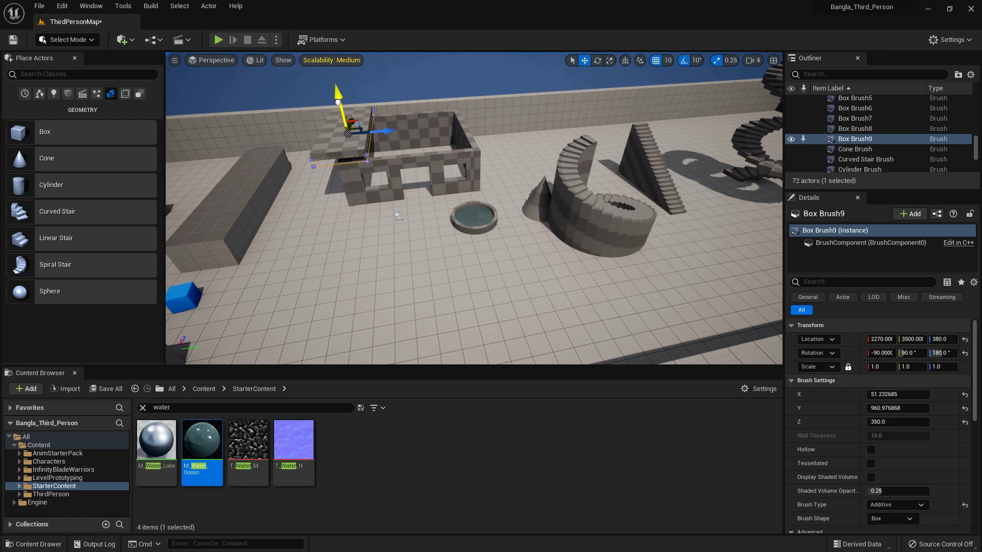
{"action": "left_click_drag", "start_coordinate": [384, 132], "coordinate": [443, 134]}
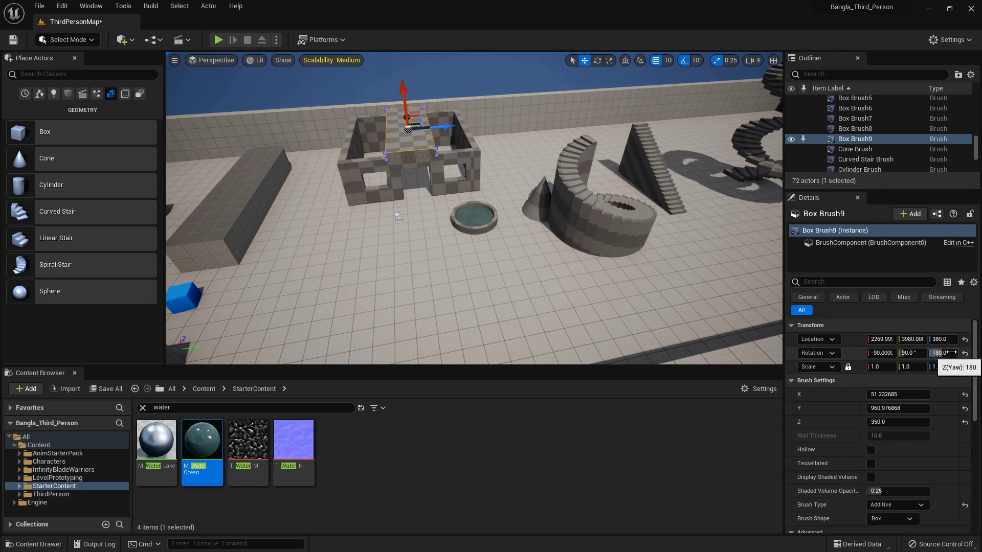
{"action": "mouse_move", "coordinate": [898, 422]}
{"action": "left_mouse_down"}
{"action": "mouse_move", "coordinate": [933, 421]}
{"action": "mouse_move", "coordinate": [898, 422]}
{"action": "left_mouse_up"}
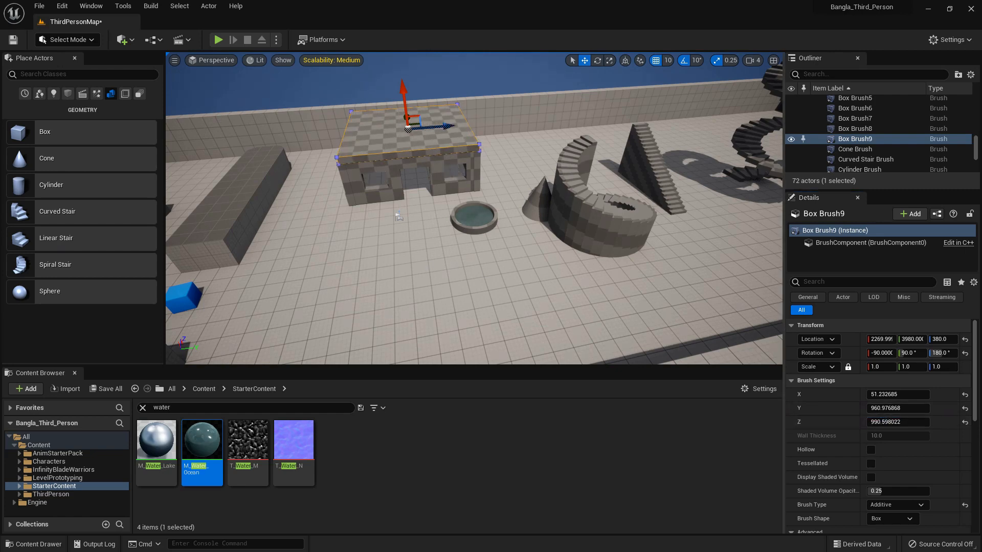
- Rotate the linear stair brush to a yaw of -90° and place it against the room's side at about X 2110, Y 5140, Z 20
{"action": "left_click", "coordinate": [648, 169]}
{"action": "mouse_move", "coordinate": [699, 206]}
{"action": "left_mouse_down"}
{"action": "mouse_move", "coordinate": [424, 270]}
{"action": "mouse_move", "coordinate": [358, 271]}
{"action": "mouse_move", "coordinate": [576, 267]}
{"action": "left_mouse_up"}
{"action": "mouse_move", "coordinate": [521, 246]}
{"action": "left_mouse_down", "text": "alt"}
{"action": "mouse_move", "coordinate": [500, 284]}
{"action": "mouse_move", "coordinate": [514, 276]}
{"action": "mouse_move", "coordinate": [506, 258]}
{"action": "left_mouse_up", "text": "alt"}
{"action": "key", "text": "e"}
{"action": "key", "text": "w"}
{"action": "mouse_move", "coordinate": [567, 230]}
{"action": "left_mouse_down"}
{"action": "mouse_move", "coordinate": [555, 146]}
{"action": "mouse_move", "coordinate": [496, 172]}
{"action": "mouse_move", "coordinate": [439, 146]}
{"action": "mouse_move", "coordinate": [430, 176]}
{"action": "mouse_move", "coordinate": [443, 174]}
{"action": "left_mouse_up"}
{"action": "right_click_drag", "start_coordinate": [489, 204], "coordinate": [498, 209]}
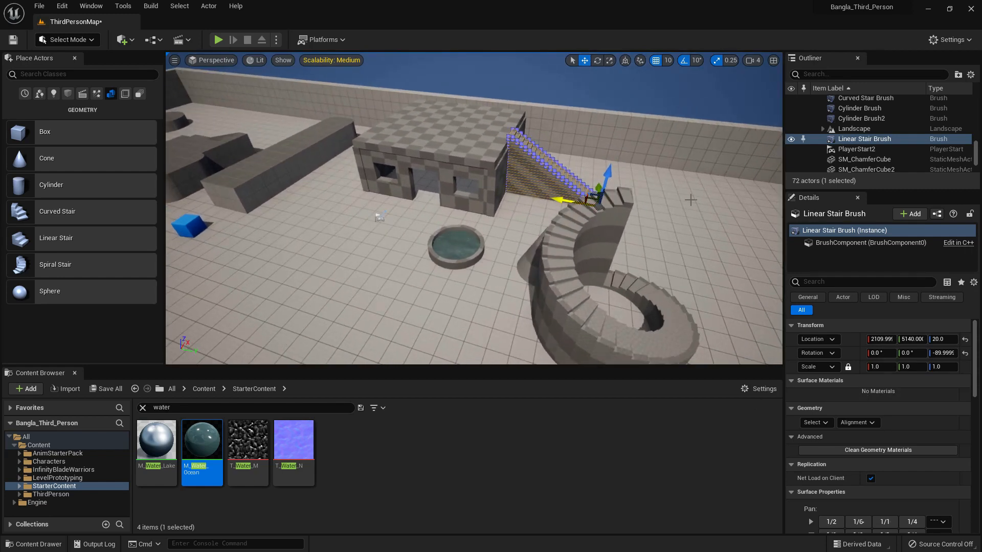
{"action": "left_click", "coordinate": [852, 139]}
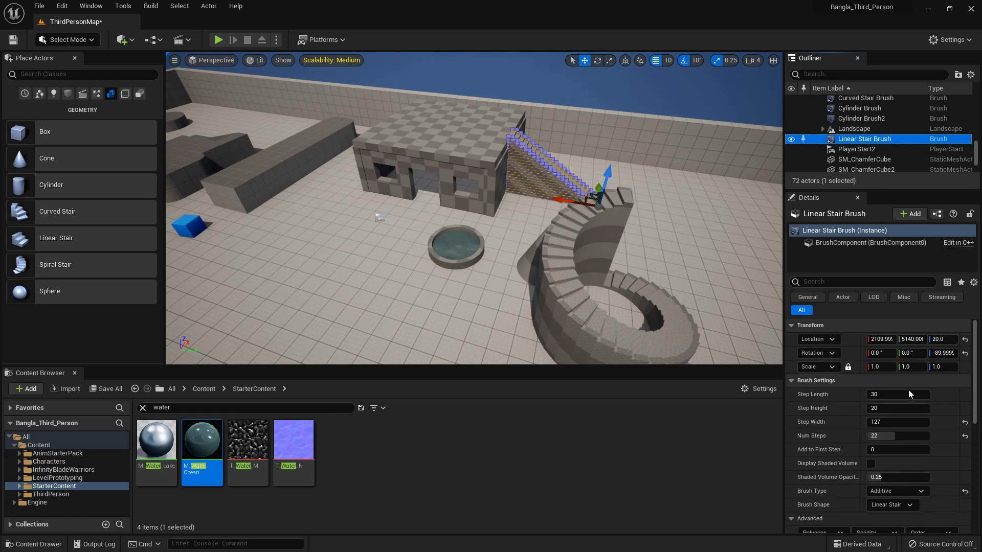
- Set the linear stair brush to 20 steps and shift it against the room's side wall at Y 5080
{"action": "scroll", "coordinate": [902, 418], "scroll_direction": "down", "scroll_amount": 1}
{"action": "left_click_drag", "start_coordinate": [899, 419], "coordinate": [895, 419]}
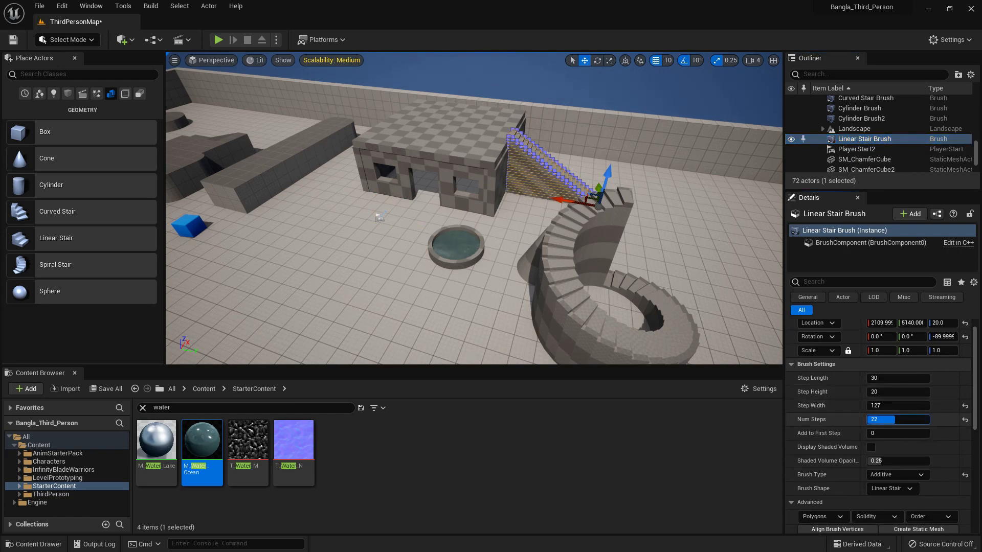
{"action": "left_click", "coordinate": [894, 420]}
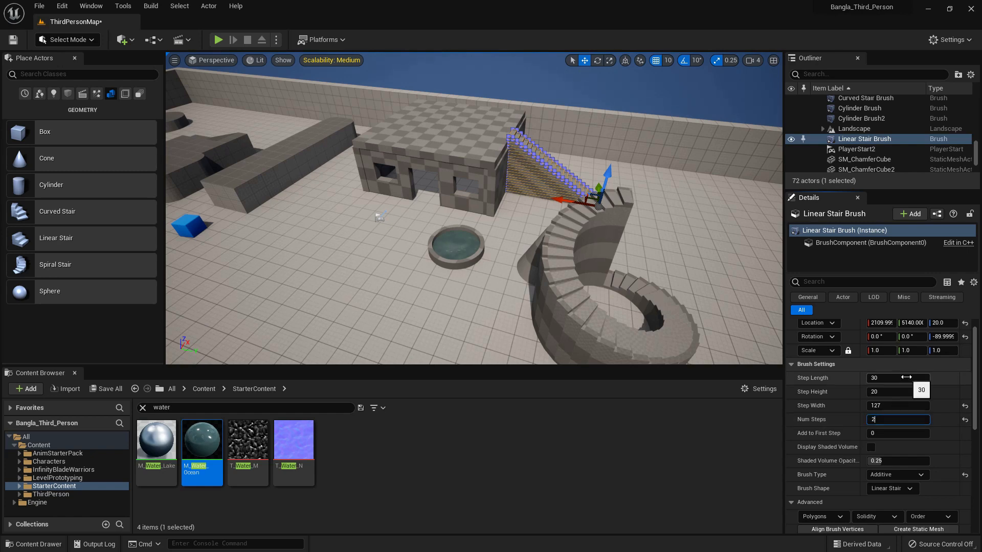
{"action": "type", "text": "20"}
{"action": "key", "text": "Return"}
{"action": "left_click_drag", "start_coordinate": [556, 201], "coordinate": [548, 198]}
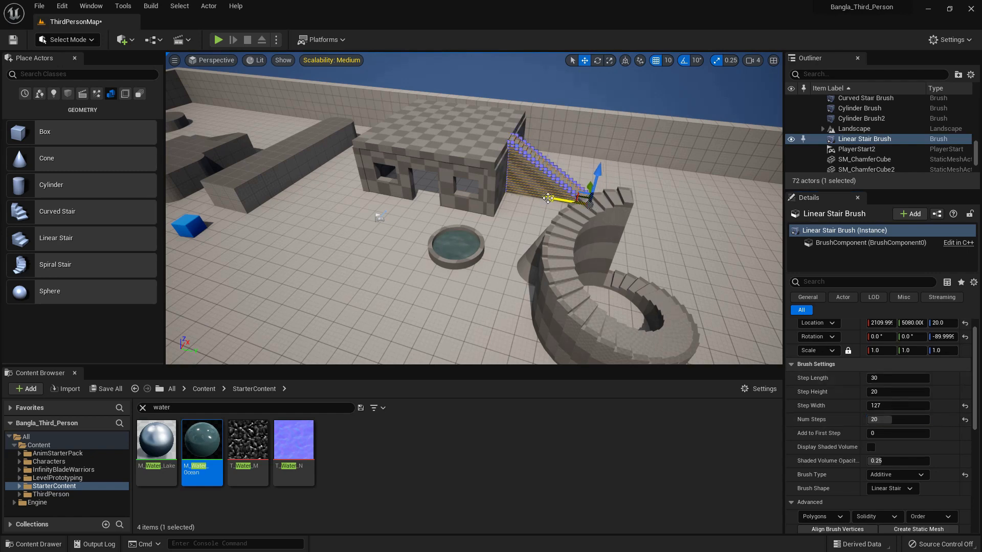
- Enable Sloped Ceiling on the spiral stair brush
{"action": "left_click", "coordinate": [502, 218]}
{"action": "mouse_move", "coordinate": [470, 215]}
{"action": "left_mouse_down", "text": "alt"}
{"action": "mouse_move", "coordinate": [464, 229]}
{"action": "mouse_move", "coordinate": [460, 218]}
{"action": "mouse_move", "coordinate": [561, 204]}
{"action": "left_mouse_up", "text": "alt"}
{"action": "right_click_drag", "start_coordinate": [562, 204], "coordinate": [726, 180], "text": "alt"}
{"action": "left_click", "coordinate": [701, 186]}
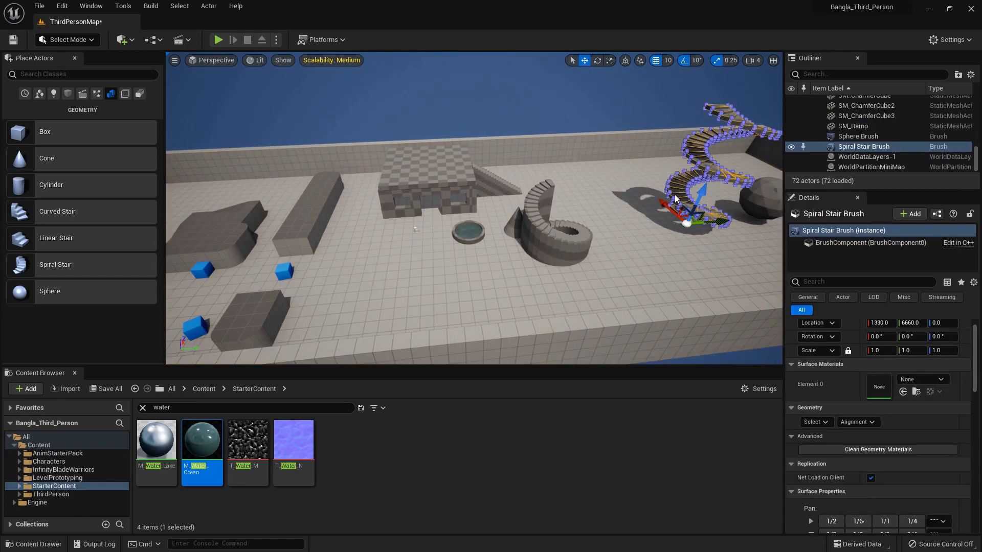
{"action": "key", "text": "f"}
{"action": "left_click_drag", "start_coordinate": [567, 234], "coordinate": [567, 250], "text": "alt"}
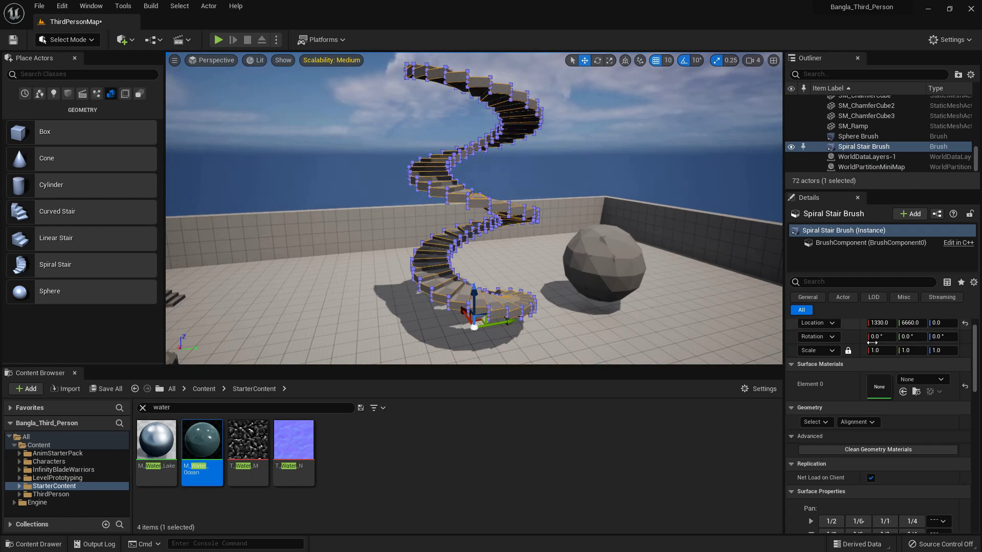
{"action": "scroll", "coordinate": [903, 450], "scroll_direction": "down", "scroll_amount": 2}
{"action": "scroll", "coordinate": [902, 448], "scroll_direction": "down", "scroll_amount": 5}
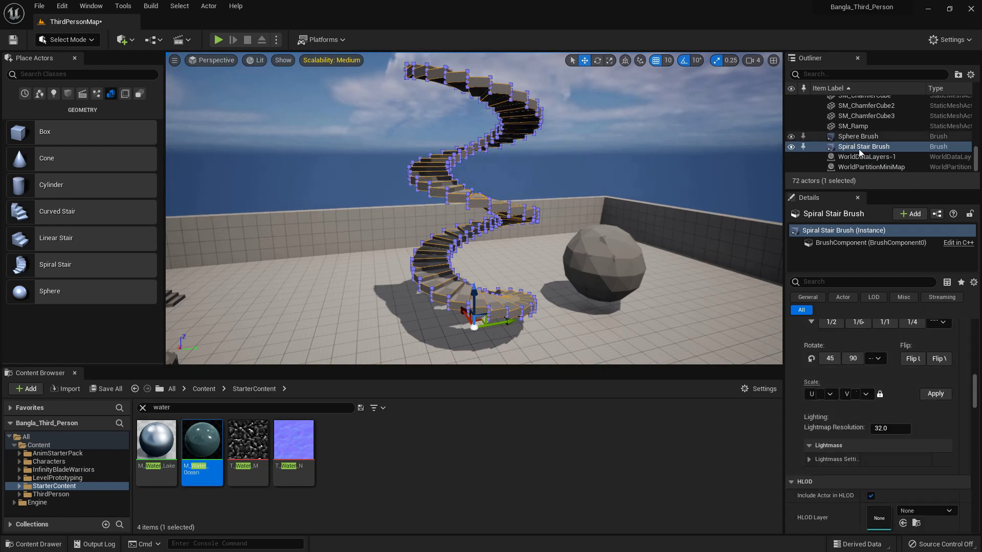
{"action": "left_click", "coordinate": [858, 155]}
{"action": "left_click", "coordinate": [858, 147]}
{"action": "scroll", "coordinate": [881, 374], "scroll_direction": "down", "scroll_amount": 5}
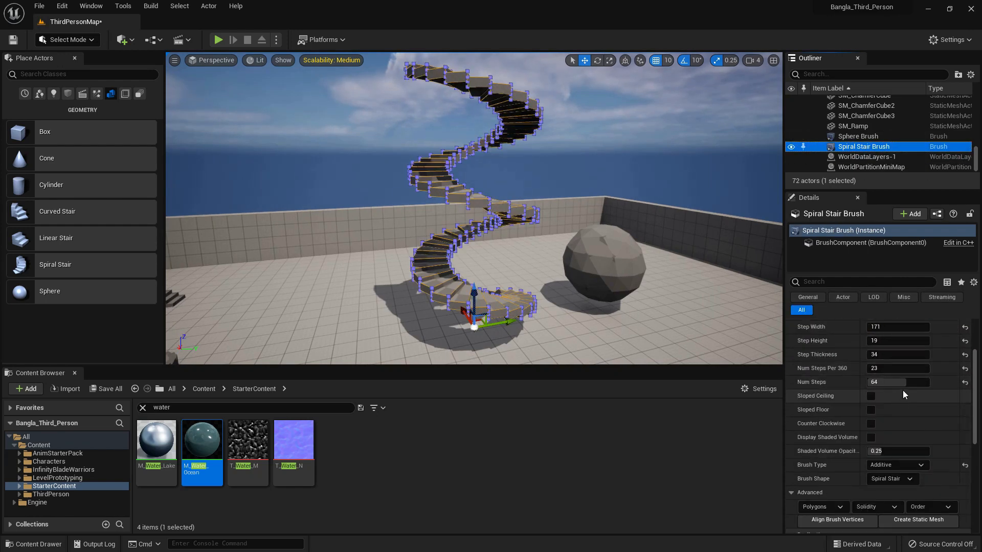
{"action": "left_click", "coordinate": [871, 396]}
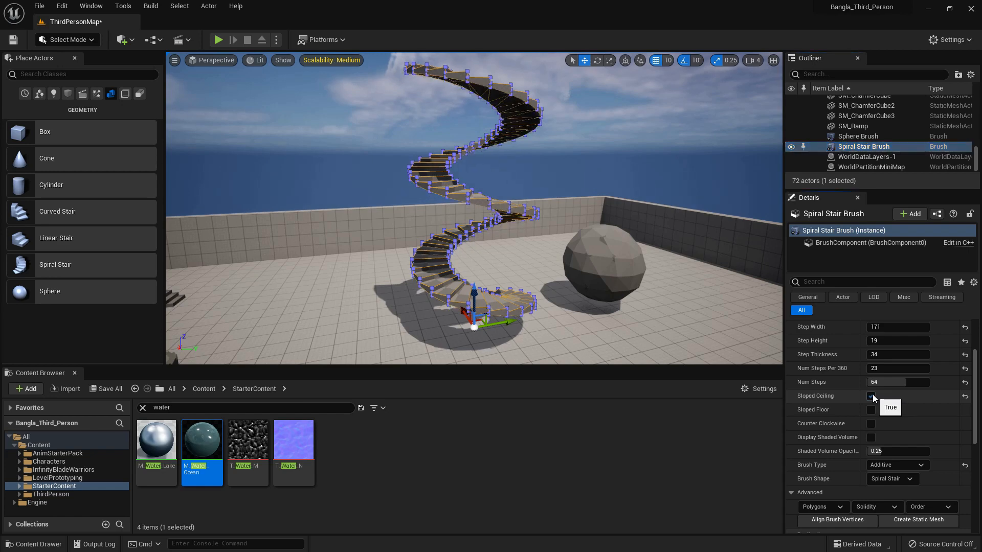
{"action": "scroll", "coordinate": [534, 220], "scroll_direction": "up", "scroll_amount": 6}
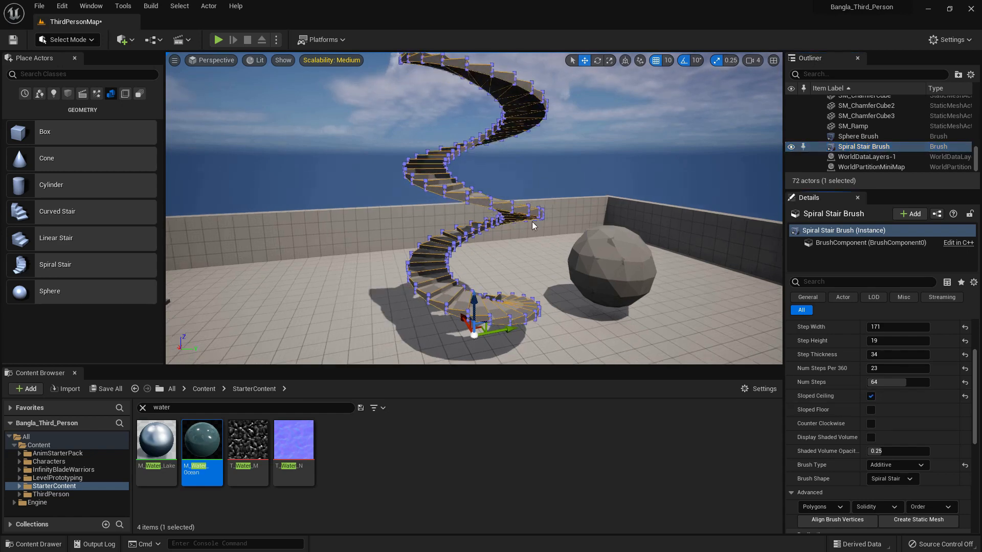
{"action": "left_click", "coordinate": [871, 399]}
{"action": "left_click", "coordinate": [871, 399]}
- Try scaling the spiral stair brush down uniformly and undo the scaling
{"action": "scroll", "coordinate": [393, 258], "scroll_direction": "down", "scroll_amount": 6}
{"action": "mouse_move", "coordinate": [394, 258]}
{"action": "right_mouse_down"}
{"action": "mouse_move", "coordinate": [393, 286]}
{"action": "mouse_move", "coordinate": [388, 276]}
{"action": "right_mouse_up"}
{"action": "right_click_drag", "start_coordinate": [308, 229], "coordinate": [284, 226]}
{"action": "scroll", "coordinate": [794, 381], "scroll_direction": "up", "scroll_amount": 1}
{"action": "key", "text": "r"}
{"action": "left_click_drag", "start_coordinate": [502, 287], "coordinate": [535, 292]}
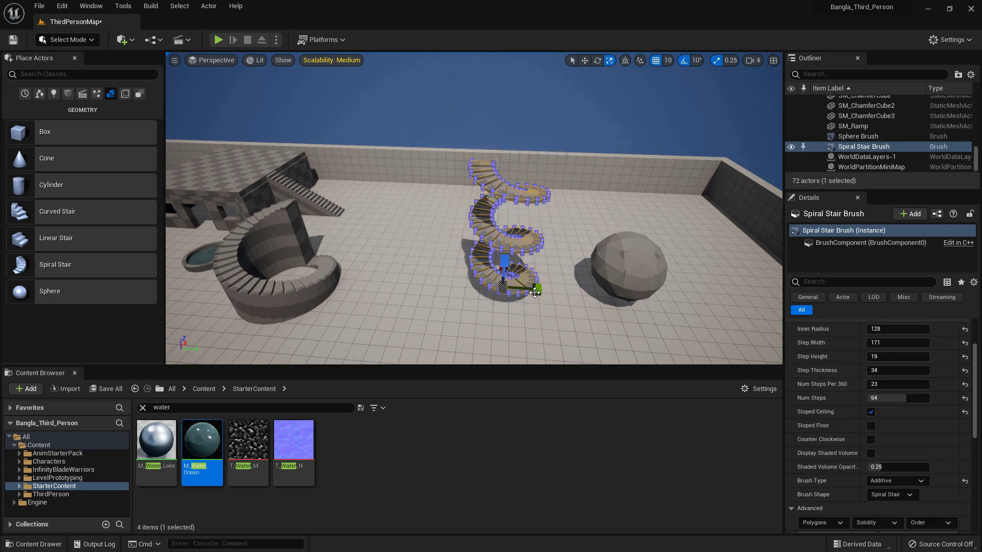
{"action": "key", "text": "ctrl+z"}
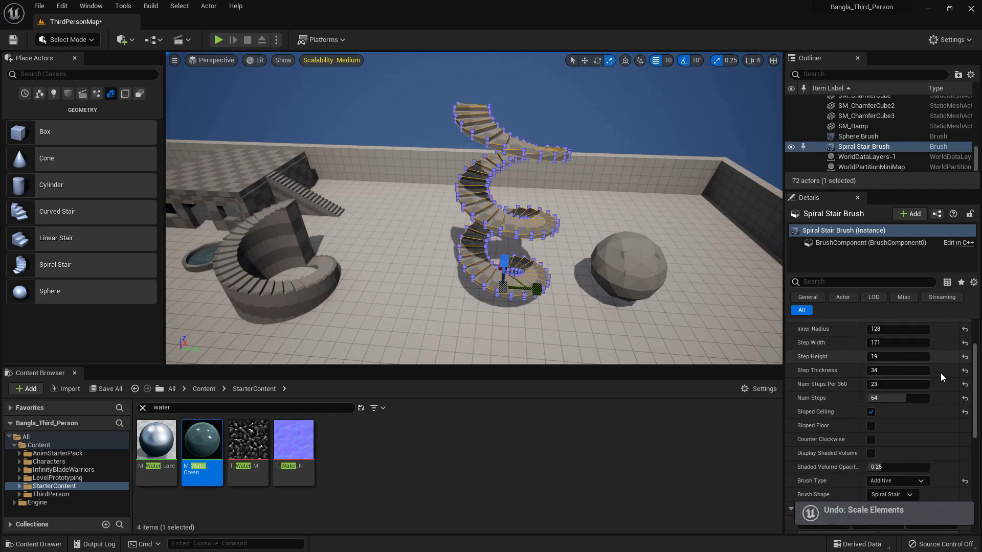
- Reduce the spiral stair brush to 20 steps and move it across the level towards the room
{"action": "left_click_drag", "start_coordinate": [895, 398], "coordinate": [854, 398]}
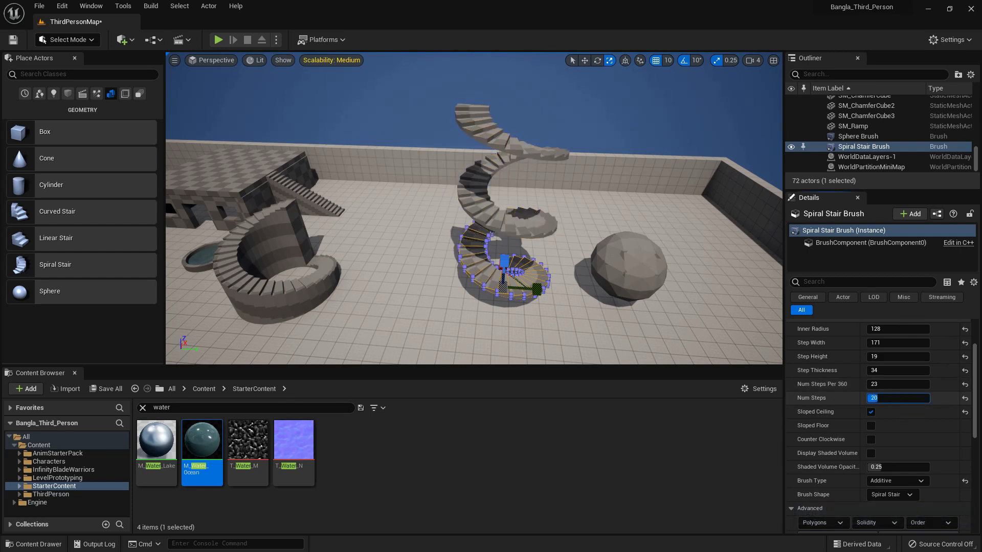
{"action": "key", "text": "w"}
{"action": "left_click_drag", "start_coordinate": [533, 281], "coordinate": [229, 276]}
{"action": "middle_click_drag", "start_coordinate": [228, 253], "coordinate": [194, 248]}
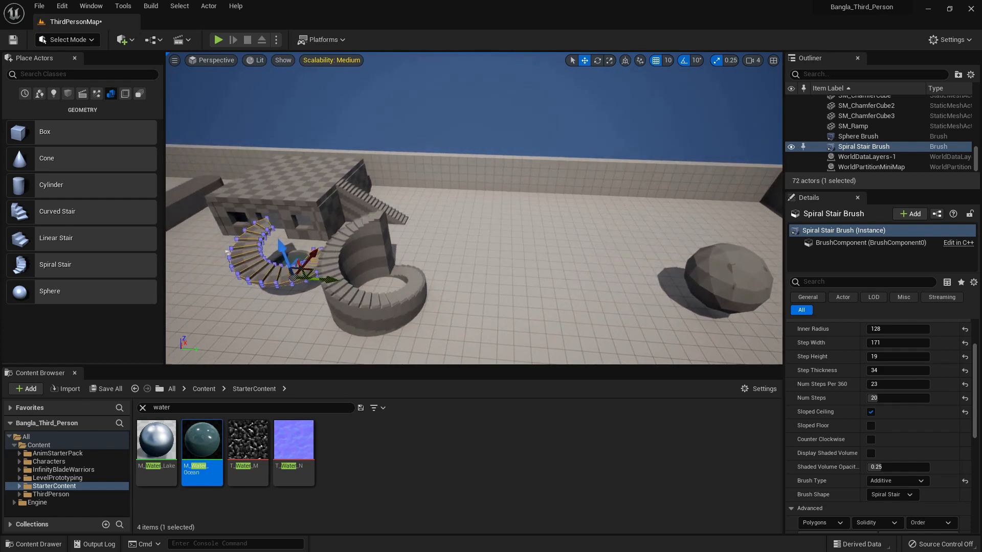
{"action": "middle_click_drag", "start_coordinate": [329, 282], "coordinate": [394, 286]}
{"action": "mouse_move", "coordinate": [396, 282]}
{"action": "left_mouse_down"}
{"action": "mouse_move", "coordinate": [291, 274]}
{"action": "mouse_move", "coordinate": [319, 274]}
{"action": "left_mouse_up"}
{"action": "right_click_drag", "start_coordinate": [397, 286], "coordinate": [369, 294]}
- Rotate the spiral stair brush and place it beside the room's wall opposite the linear stair, with its top step meeting the roof
{"action": "left_click_drag", "start_coordinate": [357, 249], "coordinate": [365, 196]}
{"action": "right_click_drag", "start_coordinate": [391, 218], "coordinate": [379, 218]}
{"action": "mouse_move", "coordinate": [415, 218]}
{"action": "left_mouse_down"}
{"action": "mouse_move", "coordinate": [364, 218]}
{"action": "mouse_move", "coordinate": [388, 174]}
{"action": "mouse_move", "coordinate": [385, 190]}
{"action": "mouse_move", "coordinate": [404, 201]}
{"action": "mouse_move", "coordinate": [375, 204]}
{"action": "mouse_move", "coordinate": [407, 193]}
{"action": "left_mouse_up"}
{"action": "key", "text": "e"}
{"action": "key", "text": "w"}
{"action": "right_click_drag", "start_coordinate": [470, 242], "coordinate": [497, 353]}
{"action": "right_click_drag", "start_coordinate": [398, 326], "coordinate": [375, 316]}
{"action": "scroll", "coordinate": [386, 322], "scroll_direction": "down", "scroll_amount": 1}
{"action": "key", "text": "e"}
{"action": "mouse_move", "coordinate": [375, 323]}
{"action": "left_mouse_down"}
{"action": "mouse_move", "coordinate": [350, 332]}
{"action": "mouse_move", "coordinate": [372, 318]}
{"action": "left_mouse_up"}
{"action": "right_click_drag", "start_coordinate": [372, 318], "coordinate": [354, 272]}
{"action": "key", "text": "w"}
{"action": "left_click_drag", "start_coordinate": [324, 244], "coordinate": [294, 245]}
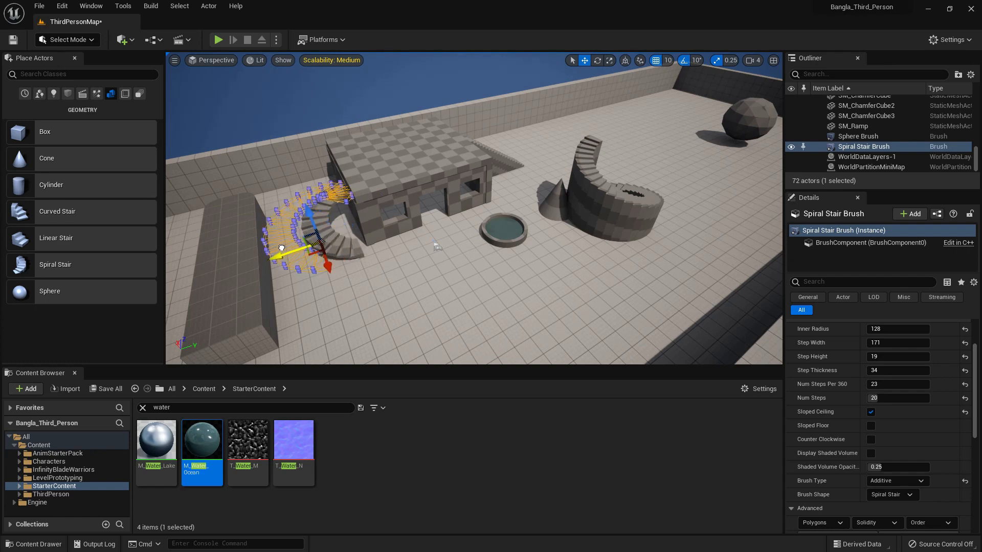
{"action": "left_click_drag", "start_coordinate": [293, 251], "coordinate": [294, 252]}
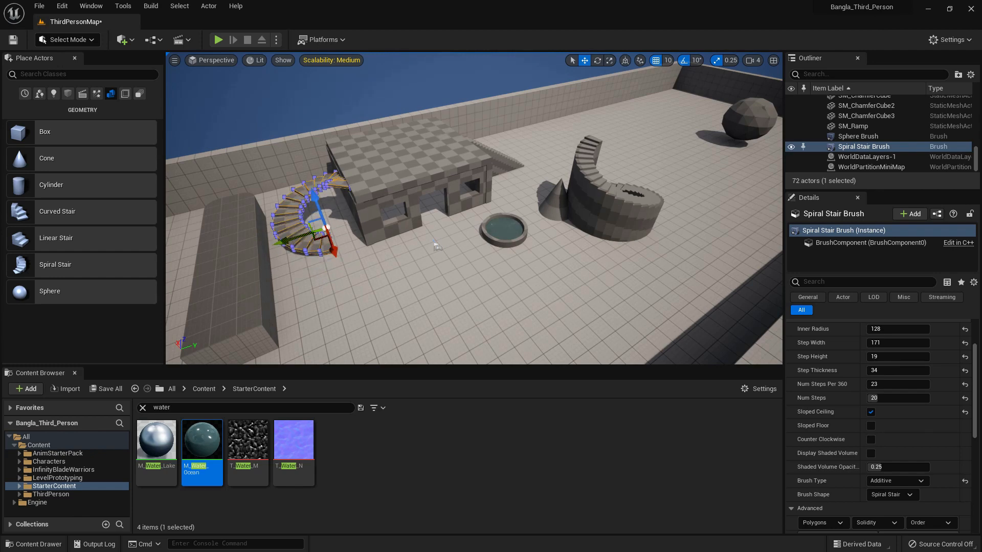
- Play the level in a fullscreen viewport and walk the character through the room's doorway and out to the water basin
{"action": "left_click", "coordinate": [439, 250]}
{"action": "scroll", "coordinate": [438, 268], "scroll_direction": "down", "scroll_amount": 2}
{"action": "left_click_drag", "start_coordinate": [439, 268], "coordinate": [381, 261], "text": "alt"}
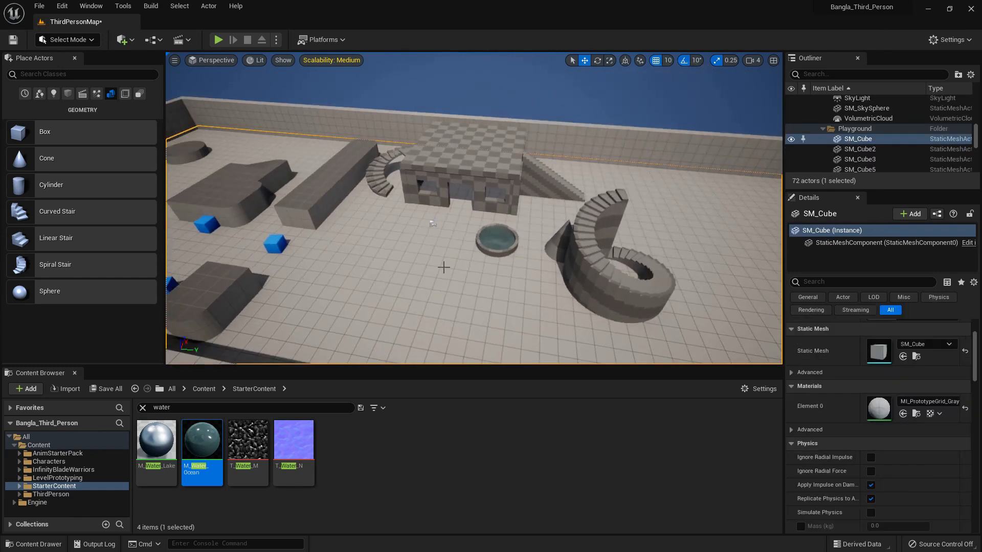
{"action": "key", "text": "F11"}
{"action": "key", "text": "alt+p"}
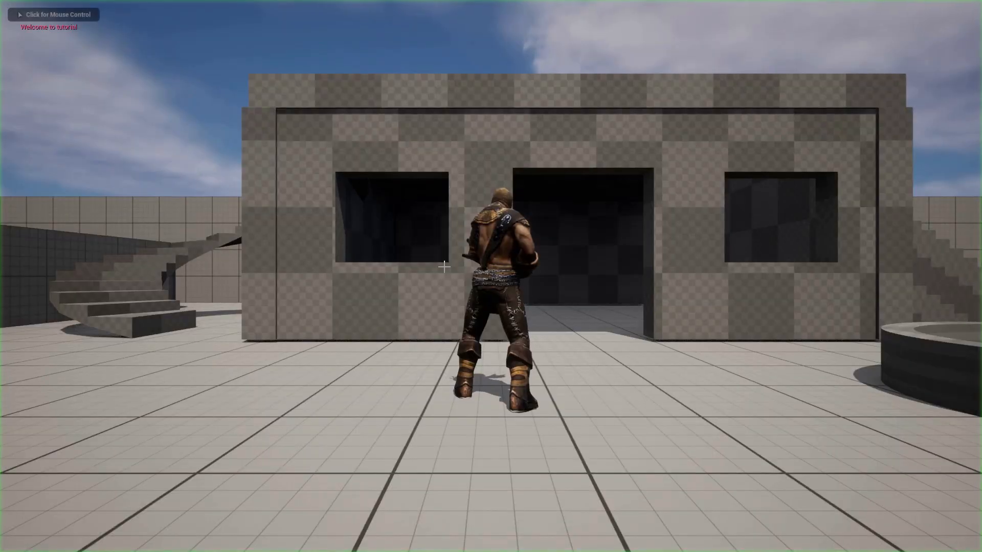
{"action": "key", "text": "w"}
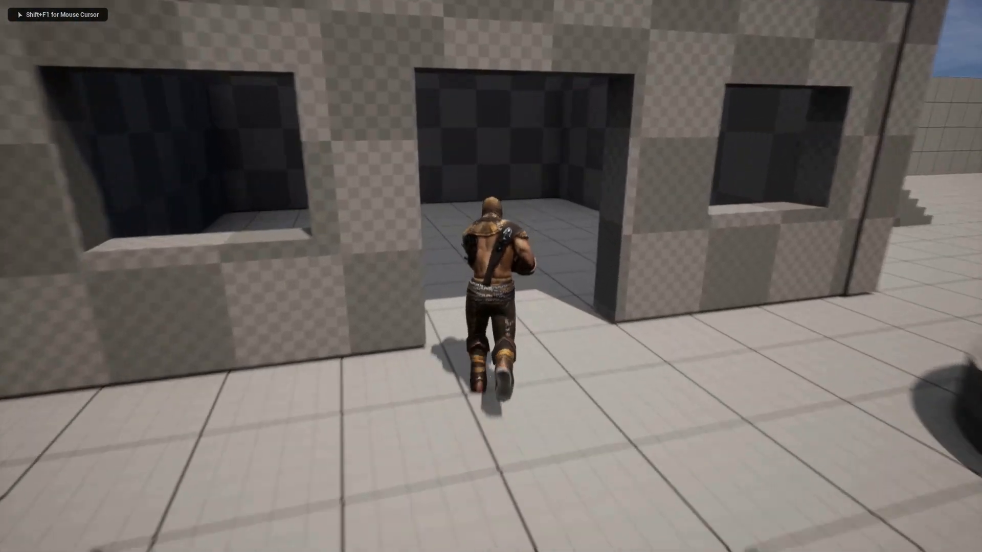
{"action": "key", "text": "w"}
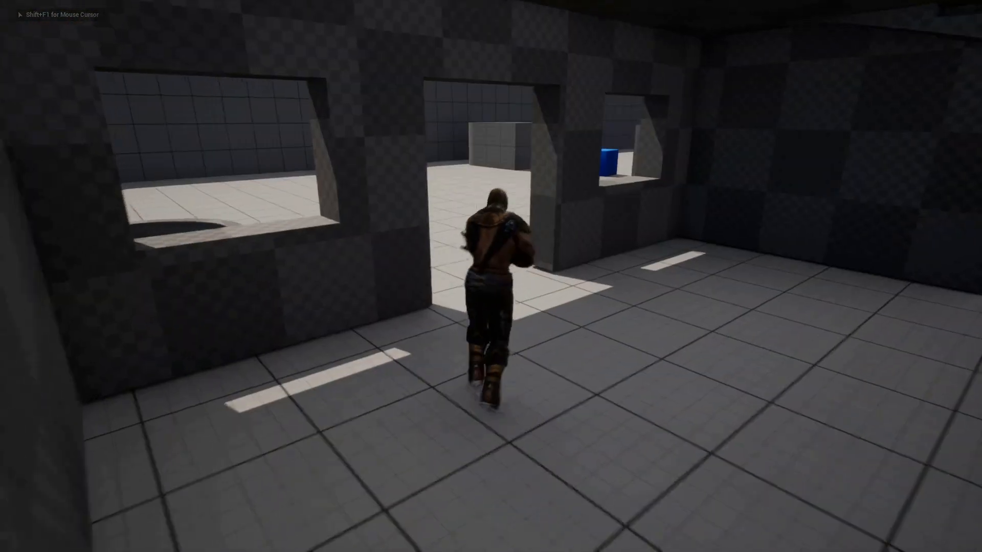
{"action": "key", "text": "w"}
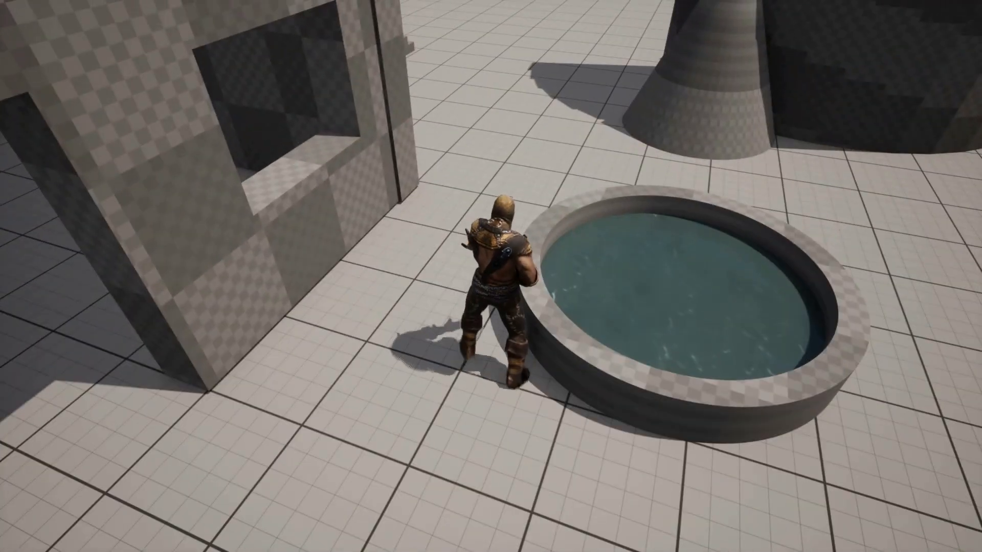
- Run the character up the spiral stair onto the roof, jump down to the floor, and stop the play session
{"action": "key", "text": "w"}
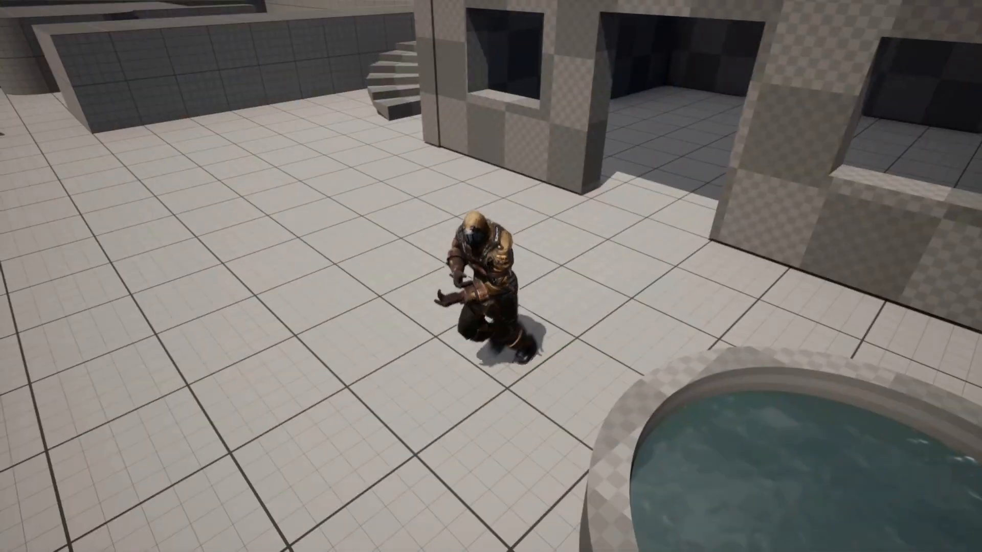
{"action": "key", "text": "w"}
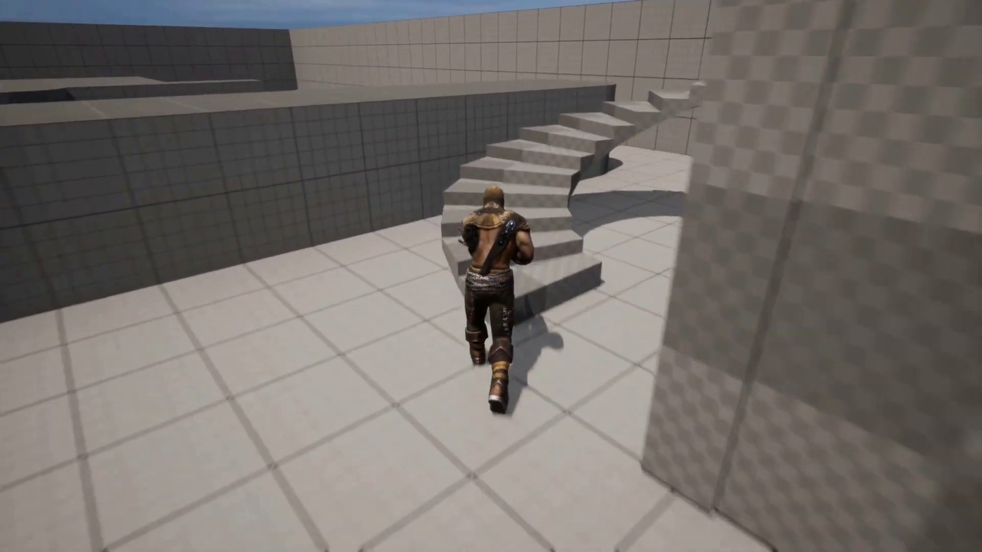
{"action": "key", "text": "w"}
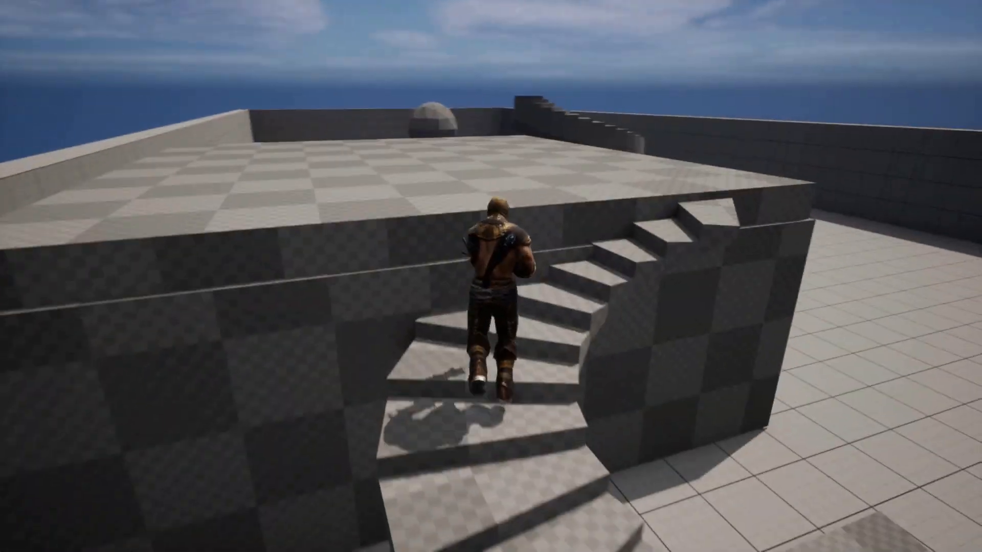
{"action": "key", "text": "w"}
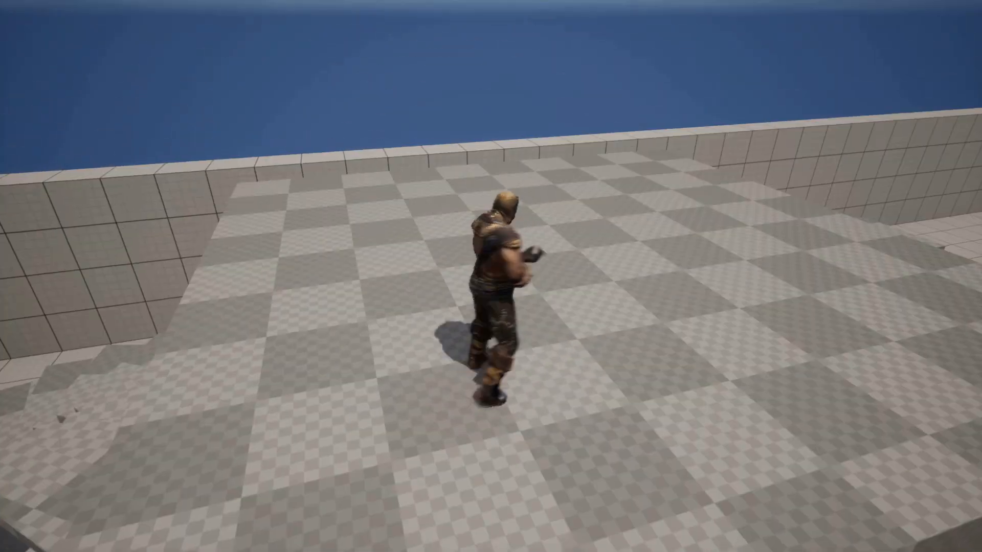
{"action": "key", "text": "w"}
{"action": "key", "text": "d"}
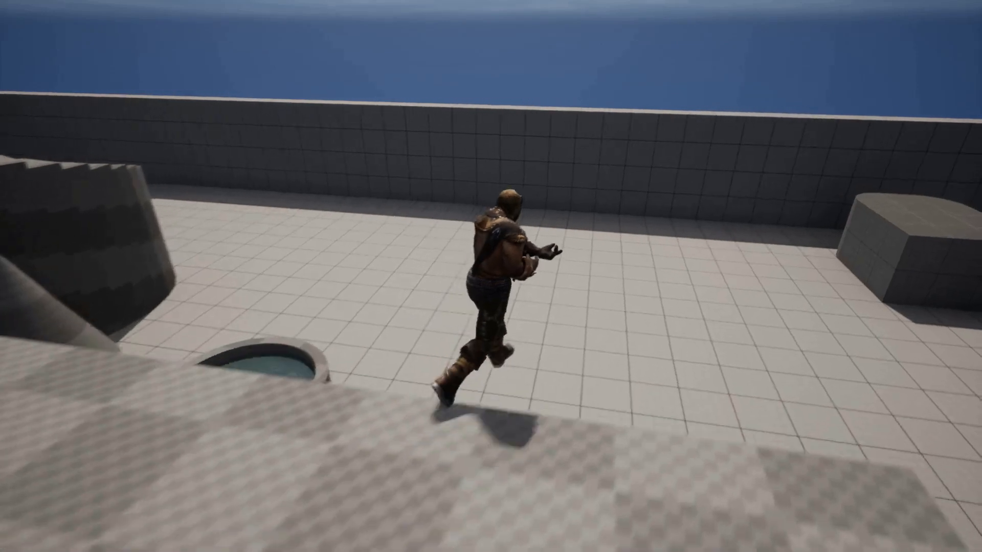
{"action": "key", "text": "w"}
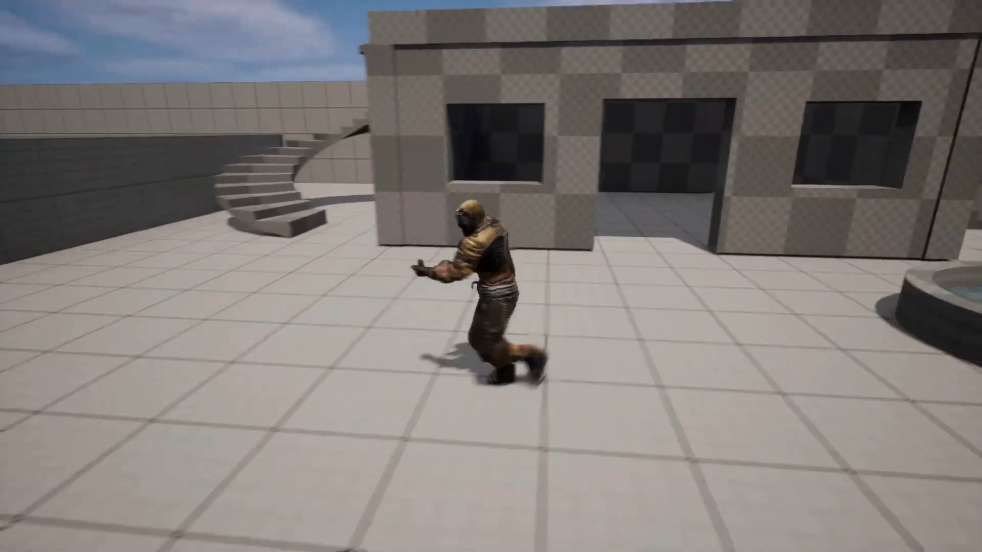
{"action": "key", "text": "w"}
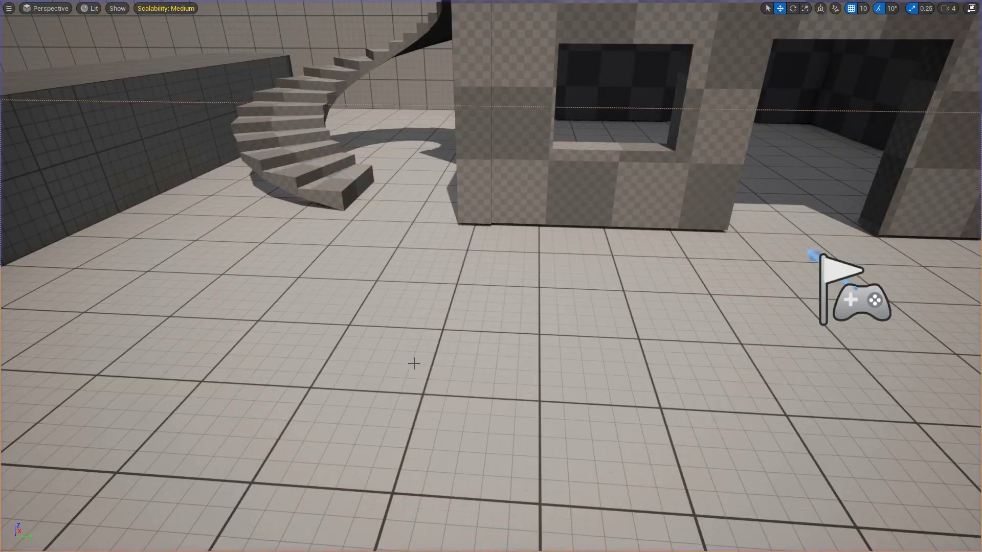
- Leave fullscreen, open the StarterContent Materials folder, and apply M_Brick_Clay_New to the room's front wall
{"action": "scroll", "coordinate": [413, 363], "scroll_direction": "down", "scroll_amount": 3}
{"action": "key", "text": "F11"}
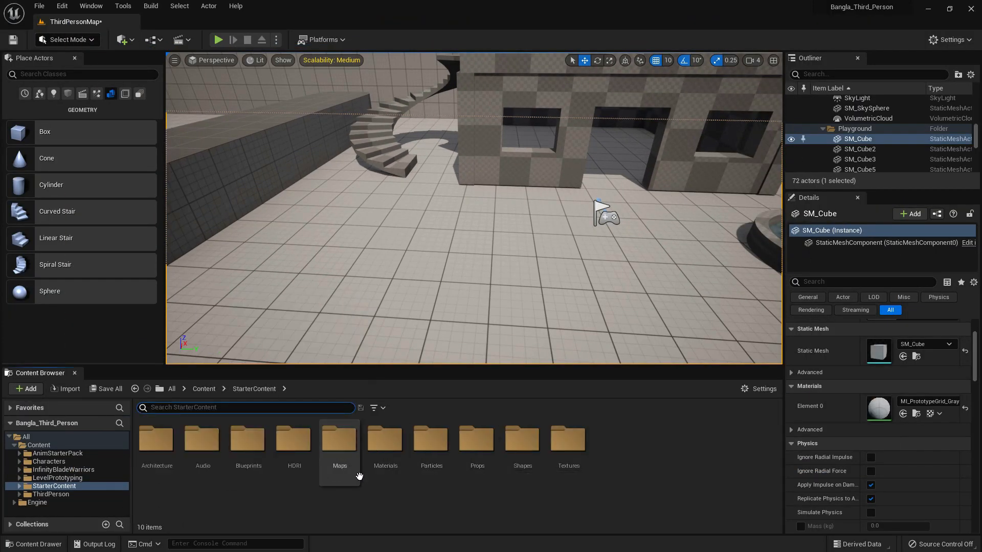
{"action": "double_click", "coordinate": [385, 479]}
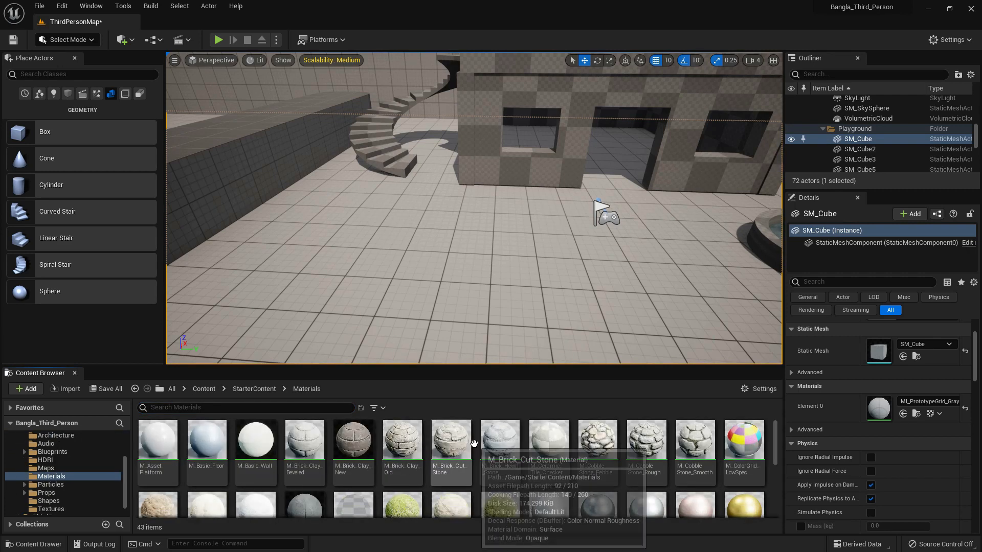
{"action": "scroll", "coordinate": [470, 441], "scroll_direction": "down", "scroll_amount": 1}
{"action": "scroll", "coordinate": [470, 441], "scroll_direction": "up", "scroll_amount": 2}
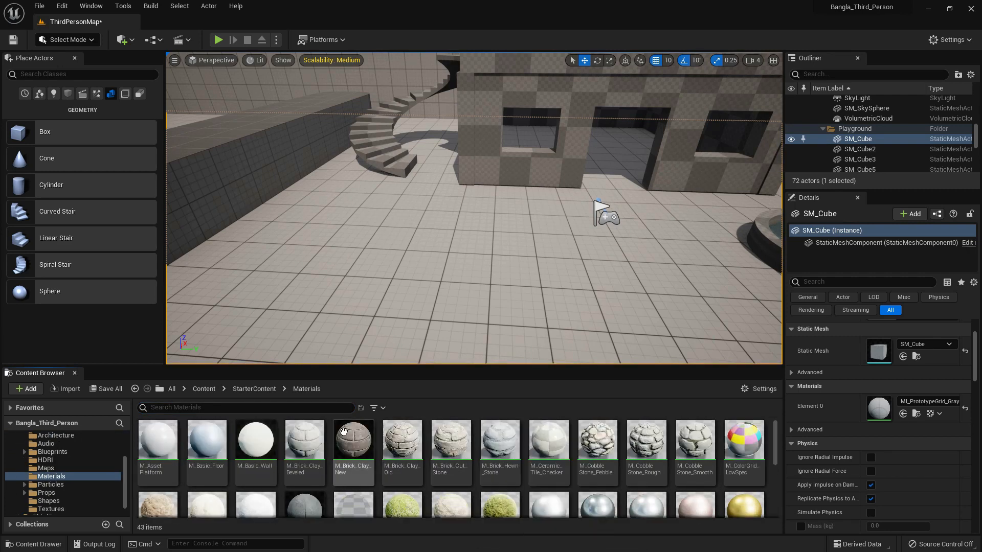
{"action": "left_click_drag", "start_coordinate": [480, 143], "coordinate": [479, 144]}
- Apply M_Brick_Clay_New to the outer face and front edge of the side wall beside the spiral stair
{"action": "right_click_drag", "start_coordinate": [541, 177], "coordinate": [541, 178]}
{"action": "scroll", "coordinate": [414, 272], "scroll_direction": "down", "scroll_amount": 3}
{"action": "scroll", "coordinate": [415, 271], "scroll_direction": "up", "scroll_amount": 3}
{"action": "mouse_move", "coordinate": [414, 272]}
{"action": "right_mouse_down"}
{"action": "mouse_move", "coordinate": [444, 271]}
{"action": "mouse_move", "coordinate": [408, 276]}
{"action": "right_mouse_up"}
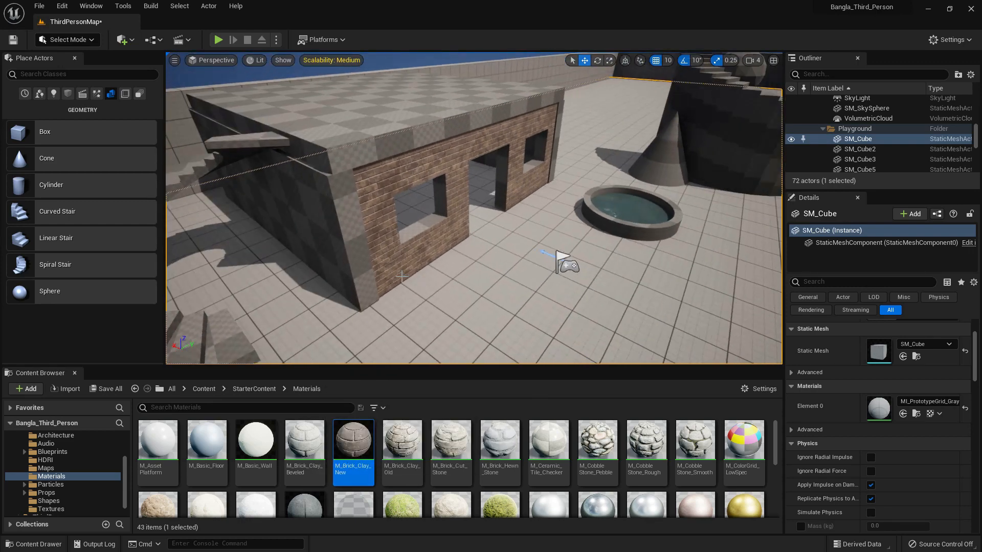
{"action": "left_click_drag", "start_coordinate": [338, 450], "coordinate": [325, 239]}
{"action": "right_click_drag", "start_coordinate": [461, 280], "coordinate": [461, 281]}
{"action": "left_click_drag", "start_coordinate": [354, 447], "coordinate": [414, 188]}
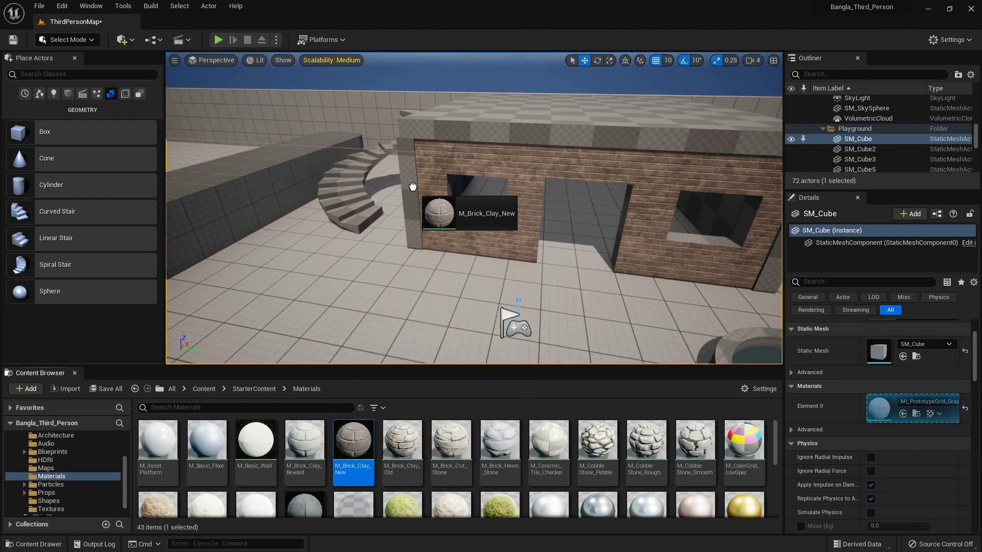
- Apply M_Brick_Clay_New to the front edge and outer face of the side wall beside the linear stair
{"action": "right_click_drag", "start_coordinate": [438, 221], "coordinate": [438, 221]}
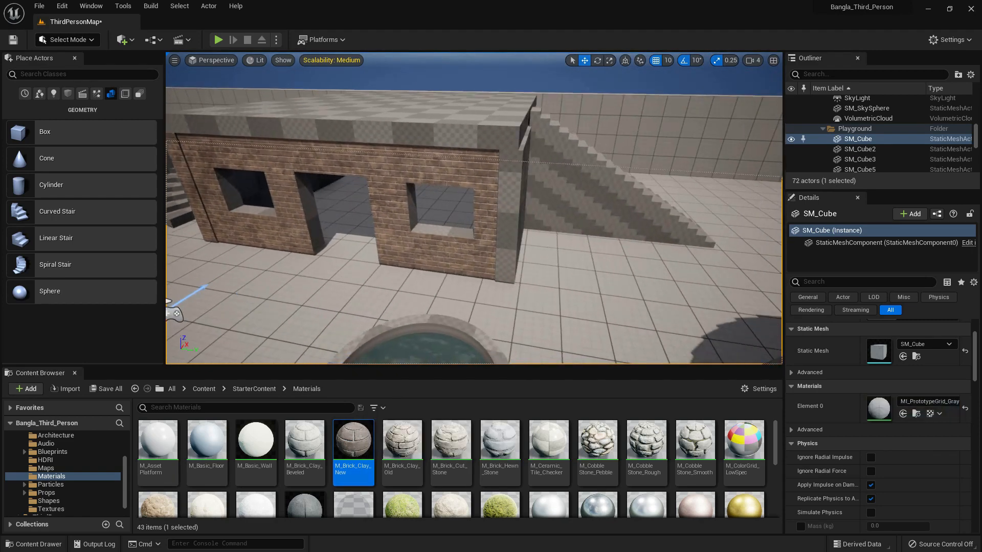
{"action": "left_click_drag", "start_coordinate": [348, 446], "coordinate": [515, 203]}
{"action": "right_click_drag", "start_coordinate": [515, 204], "coordinate": [515, 205]}
{"action": "left_click_drag", "start_coordinate": [354, 441], "coordinate": [534, 227]}
{"action": "right_click_drag", "start_coordinate": [534, 228], "coordinate": [534, 228]}
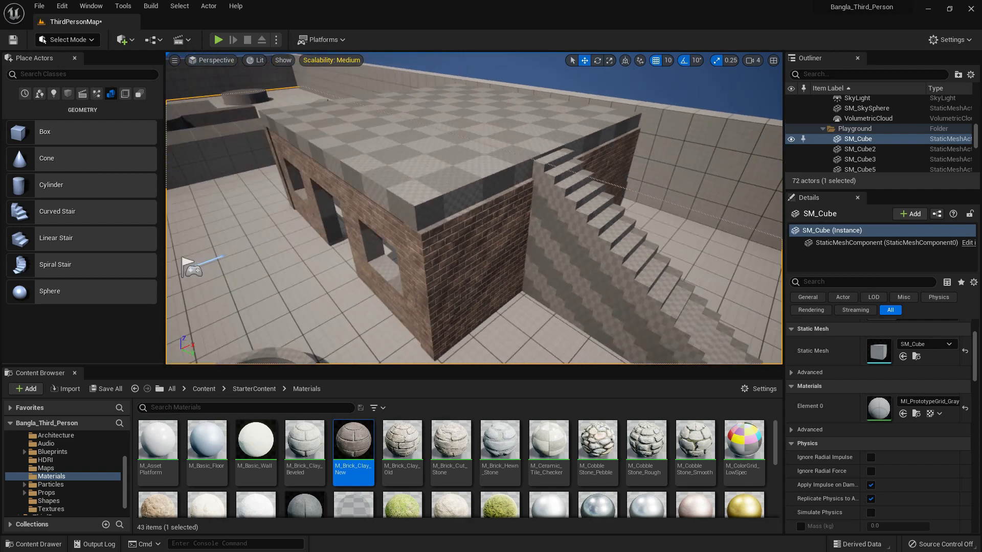
- Apply M_Concrete_Tiles to the top of the roof slab and M_Brick_Clay_New to the slab's front edge
{"action": "scroll", "coordinate": [527, 447], "scroll_direction": "down", "scroll_amount": 1}
{"action": "left_click_drag", "start_coordinate": [305, 495], "coordinate": [420, 167]}
{"action": "right_click_drag", "start_coordinate": [420, 168], "coordinate": [420, 168]}
{"action": "right_click_drag", "start_coordinate": [407, 351], "coordinate": [407, 350]}
{"action": "left_click_drag", "start_coordinate": [364, 437], "coordinate": [380, 171]}
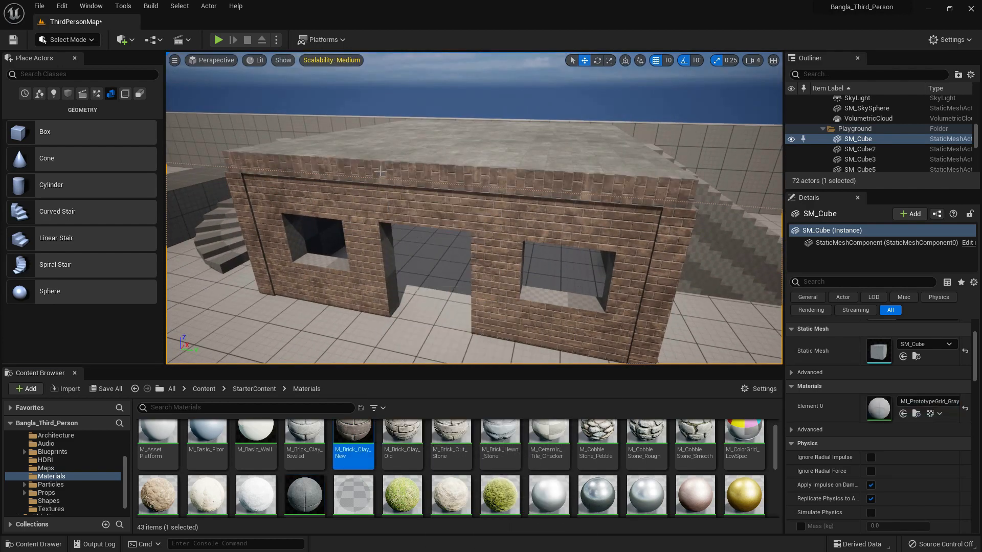
{"action": "right_click_drag", "start_coordinate": [380, 172], "coordinate": [380, 172]}
- Apply M_Brick_Clay_Old to the roof slab's front edge and the room's front wall
{"action": "right_click_drag", "start_coordinate": [408, 299], "coordinate": [408, 300]}
{"action": "left_click_drag", "start_coordinate": [403, 446], "coordinate": [422, 161]}
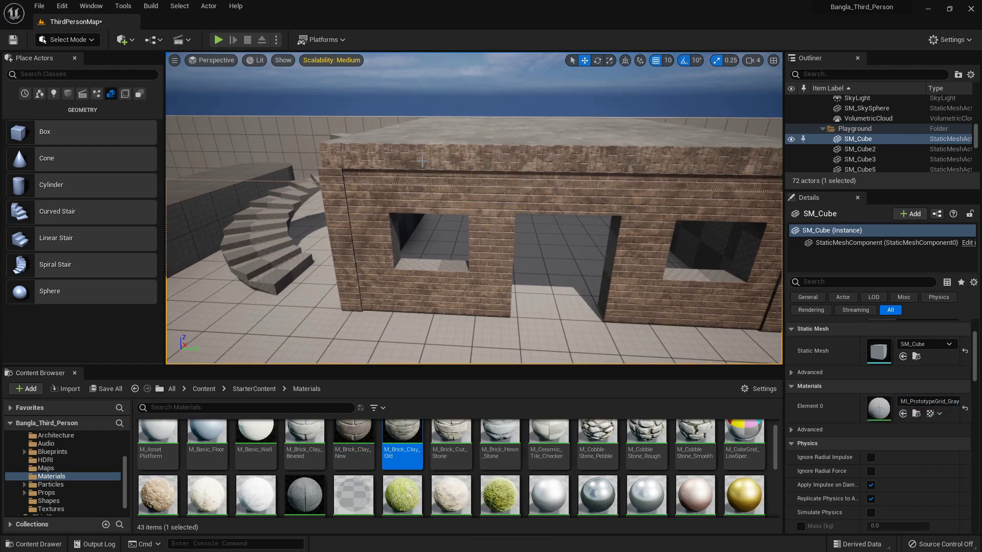
{"action": "right_click_drag", "start_coordinate": [489, 255], "coordinate": [487, 259]}
{"action": "left_click_drag", "start_coordinate": [403, 441], "coordinate": [460, 192]}
{"action": "right_click_drag", "start_coordinate": [460, 192], "coordinate": [460, 193]}
- Apply the M_Concrete_Tiles material to a step of the spiral stair
{"action": "right_click_drag", "start_coordinate": [537, 276], "coordinate": [549, 257]}
{"action": "scroll", "coordinate": [537, 276], "scroll_direction": "down", "scroll_amount": 5}
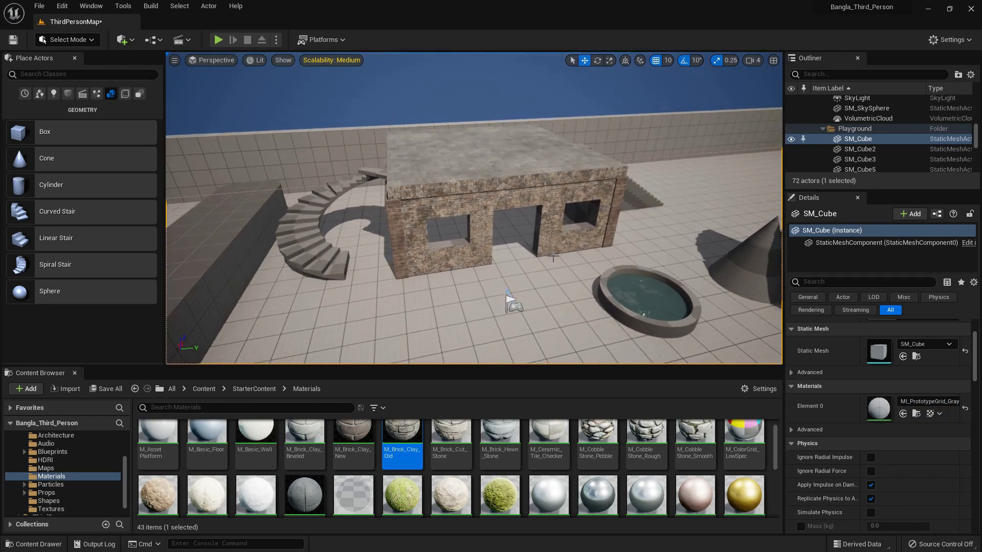
{"action": "left_click_drag", "start_coordinate": [549, 257], "coordinate": [550, 258], "text": "alt"}
{"action": "scroll", "coordinate": [550, 257], "scroll_direction": "up", "scroll_amount": 5}
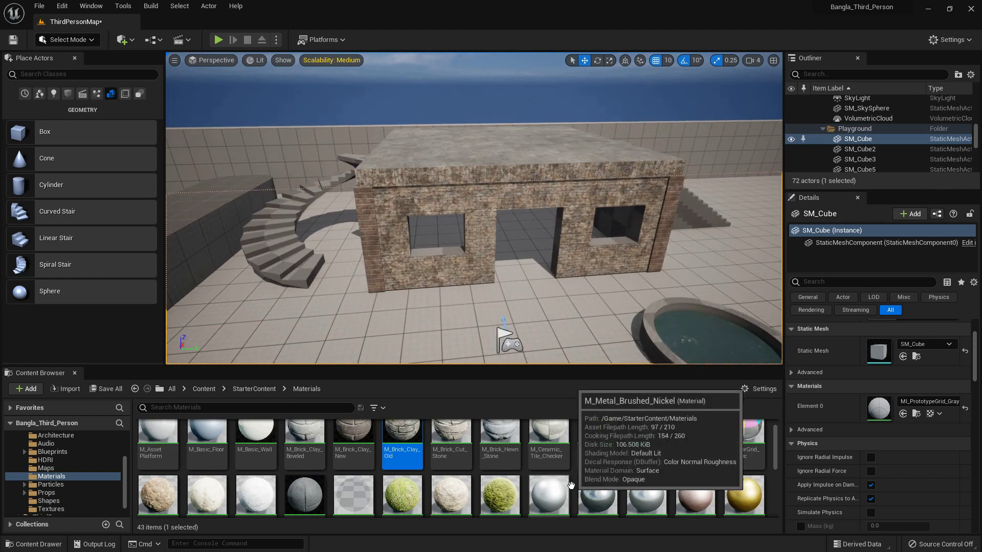
{"action": "scroll", "coordinate": [305, 476], "scroll_direction": "down", "scroll_amount": 1}
{"action": "left_click_drag", "start_coordinate": [305, 462], "coordinate": [327, 271]}
{"action": "left_click_drag", "start_coordinate": [317, 314], "coordinate": [332, 333], "text": "alt"}
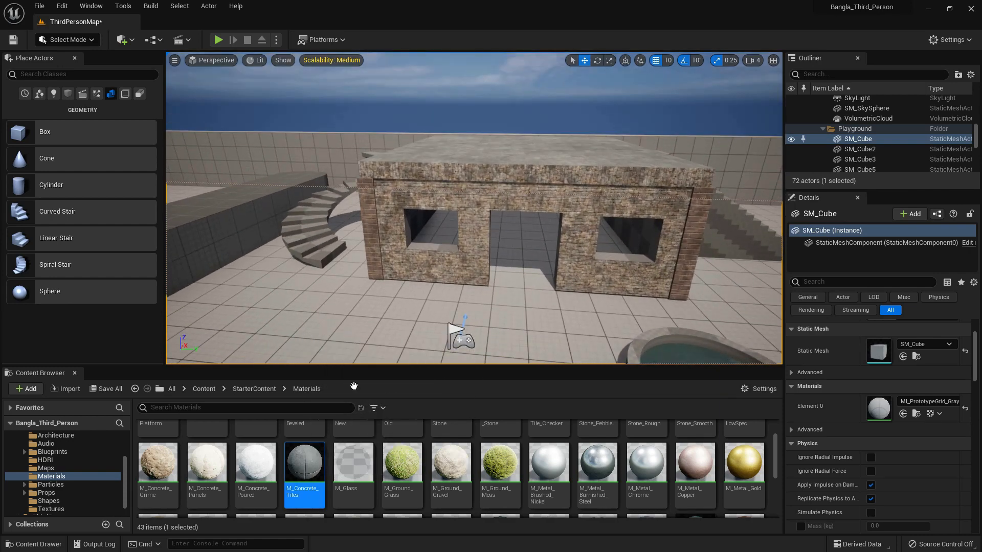
{"action": "left_click_drag", "start_coordinate": [501, 200], "coordinate": [532, 256], "text": "alt"}
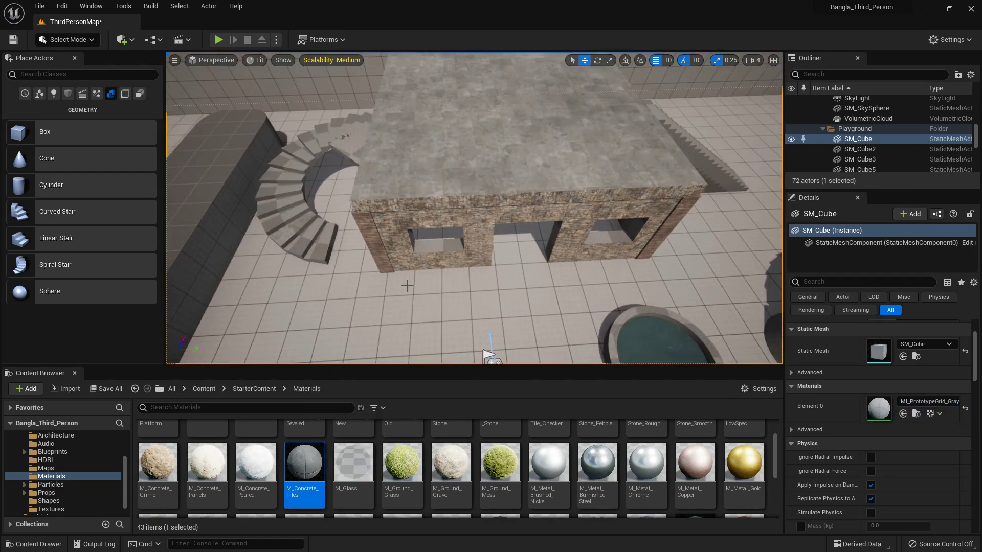